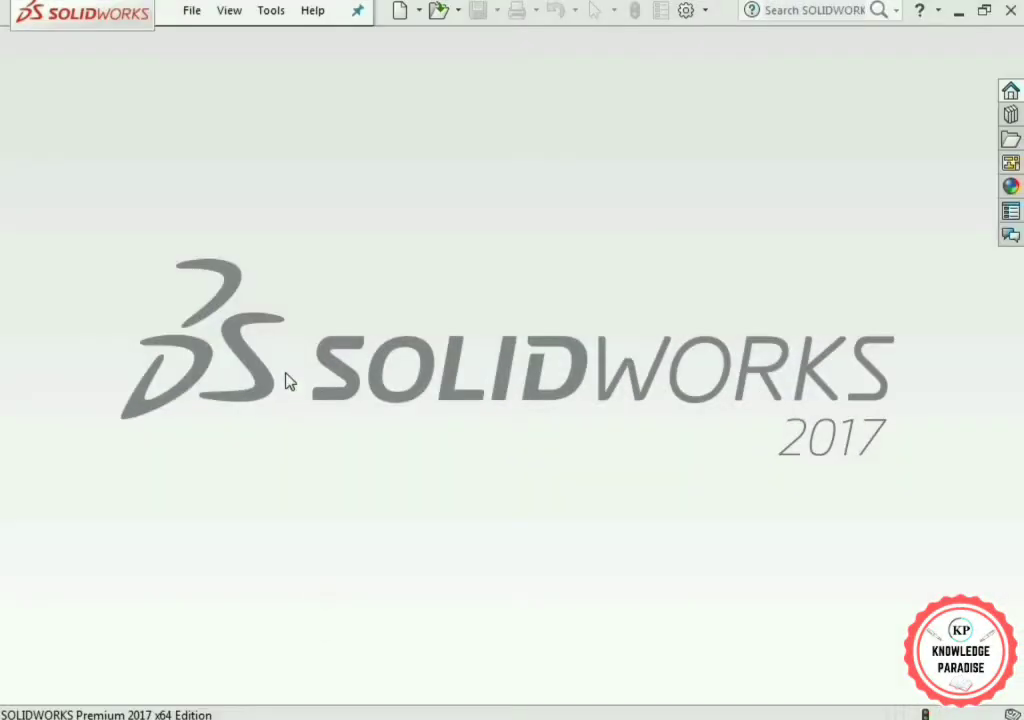
Step: Create a new part document
left_click(195, 12)
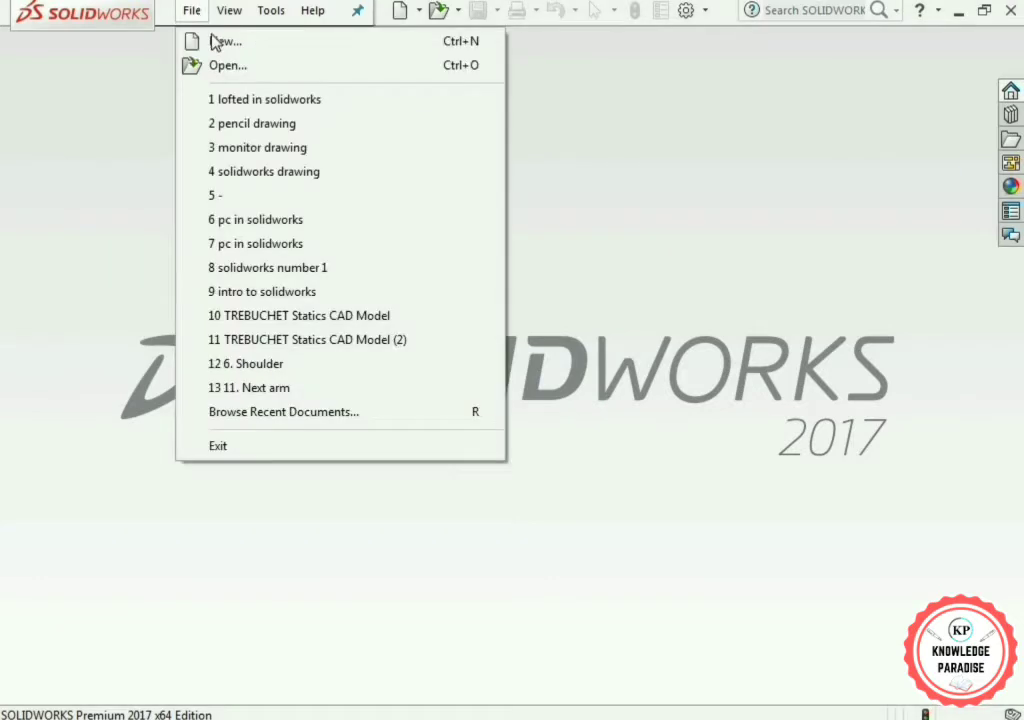
left_click(216, 42)
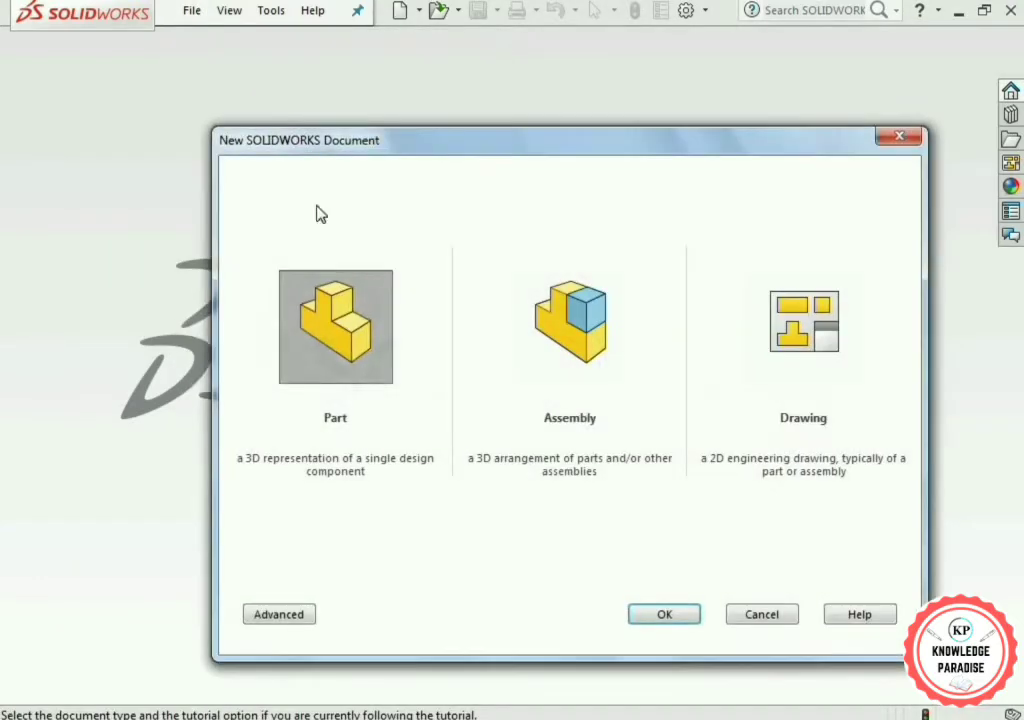
left_click(358, 345)
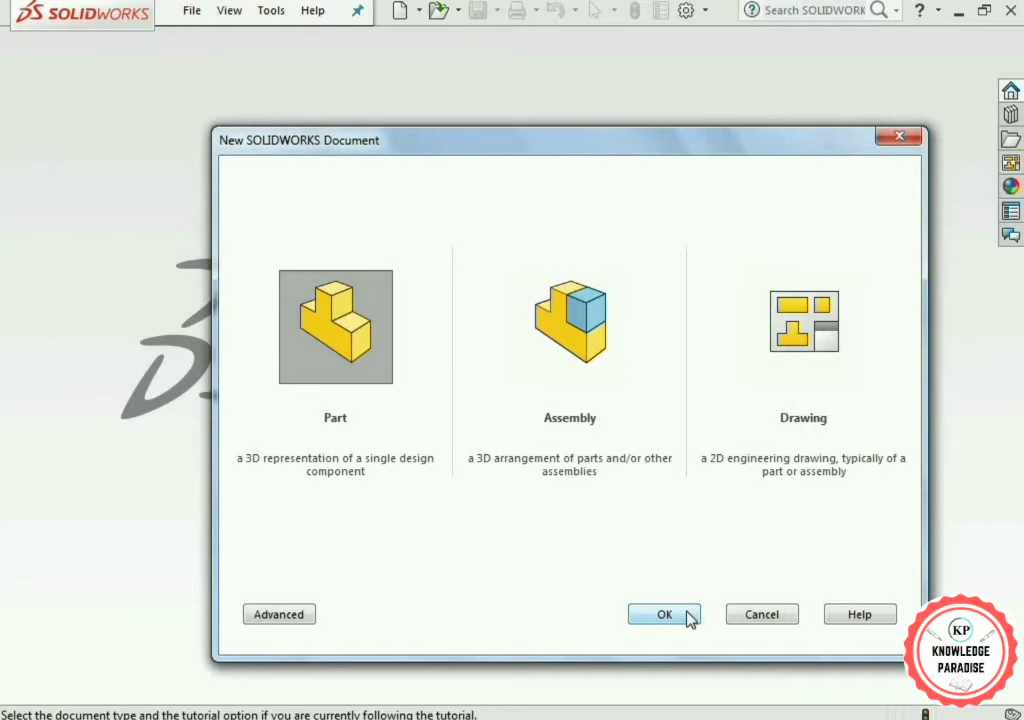
left_click(665, 615)
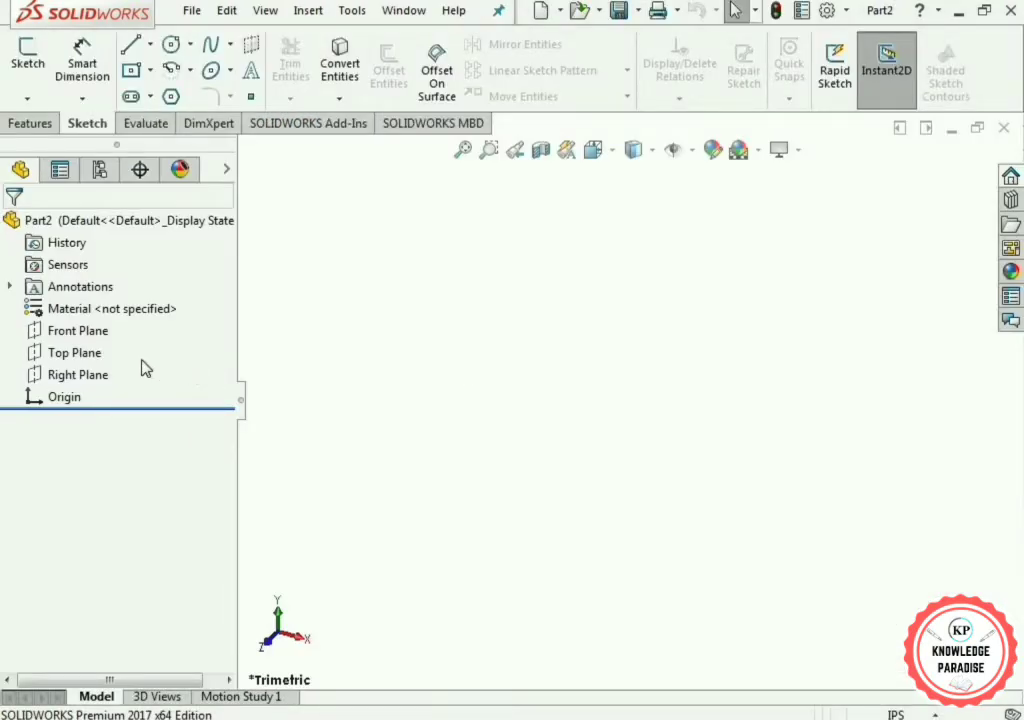
Step: Sketch a center rectangle about 6.55 in wide on the Top Plane, centred on the origin
left_click(80, 356)
left_click(96, 329)
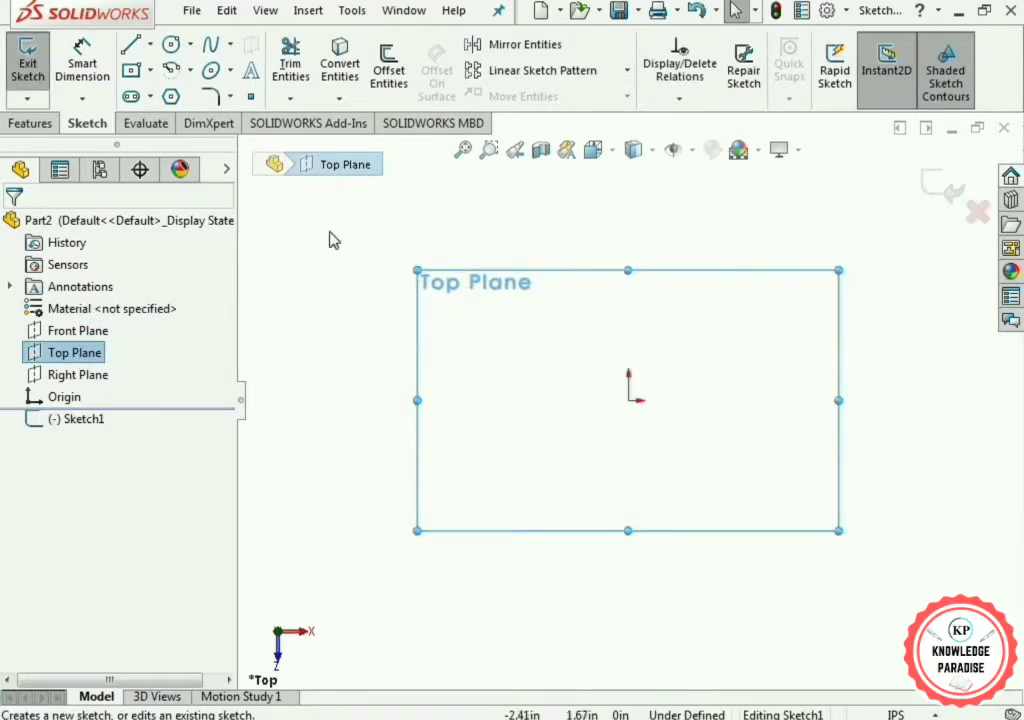
left_click(150, 71)
left_click(179, 121)
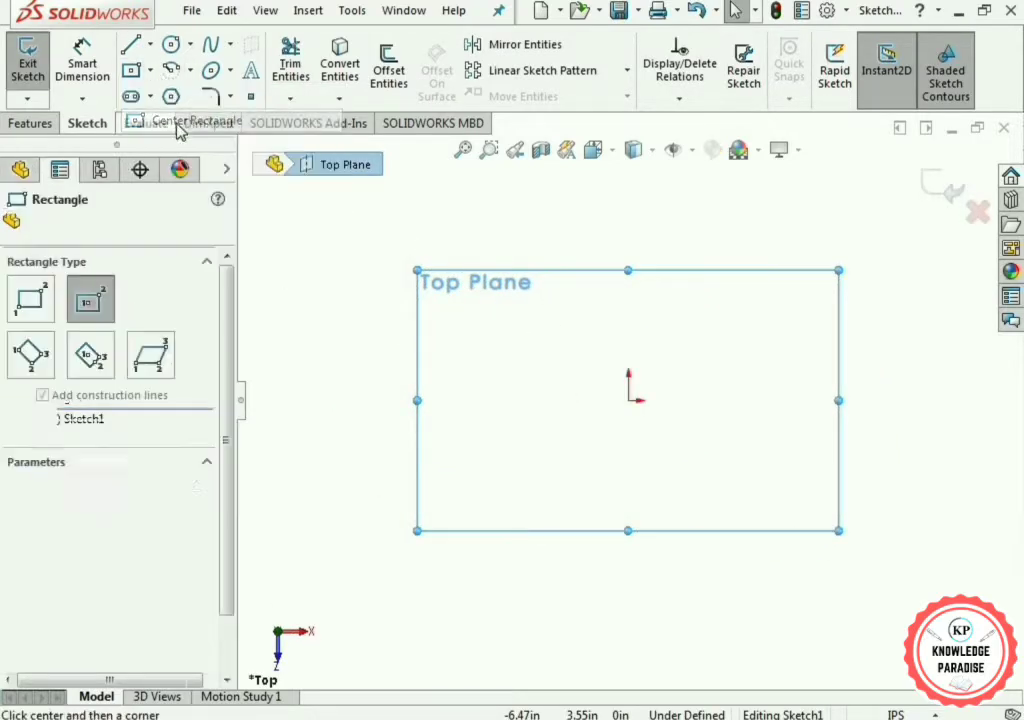
left_click(628, 400)
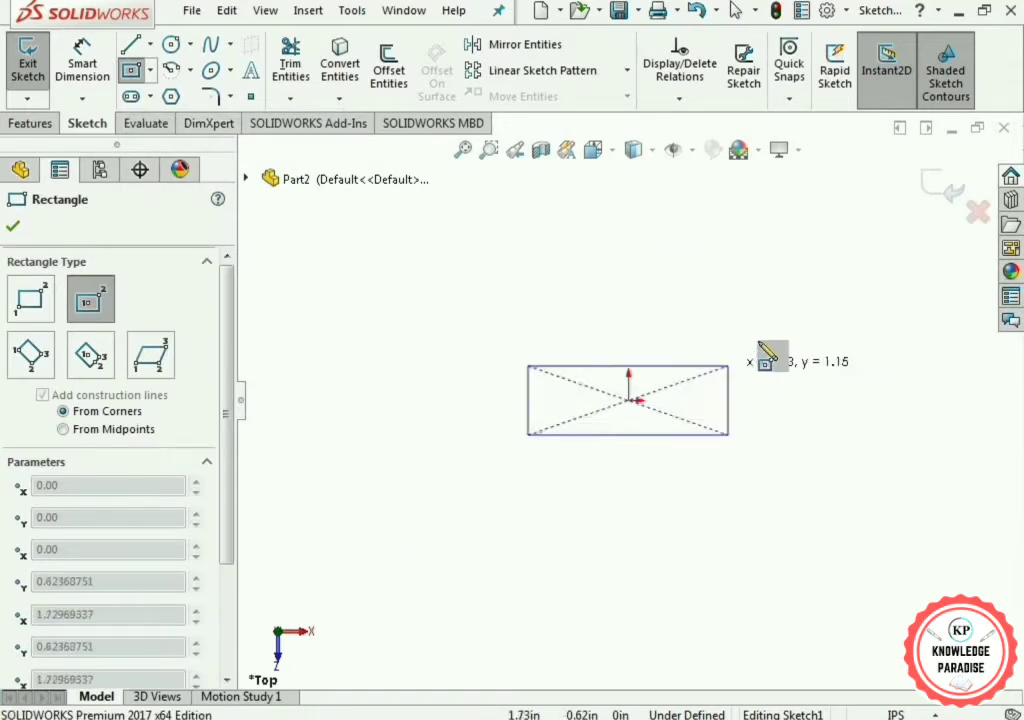
left_click(825, 294)
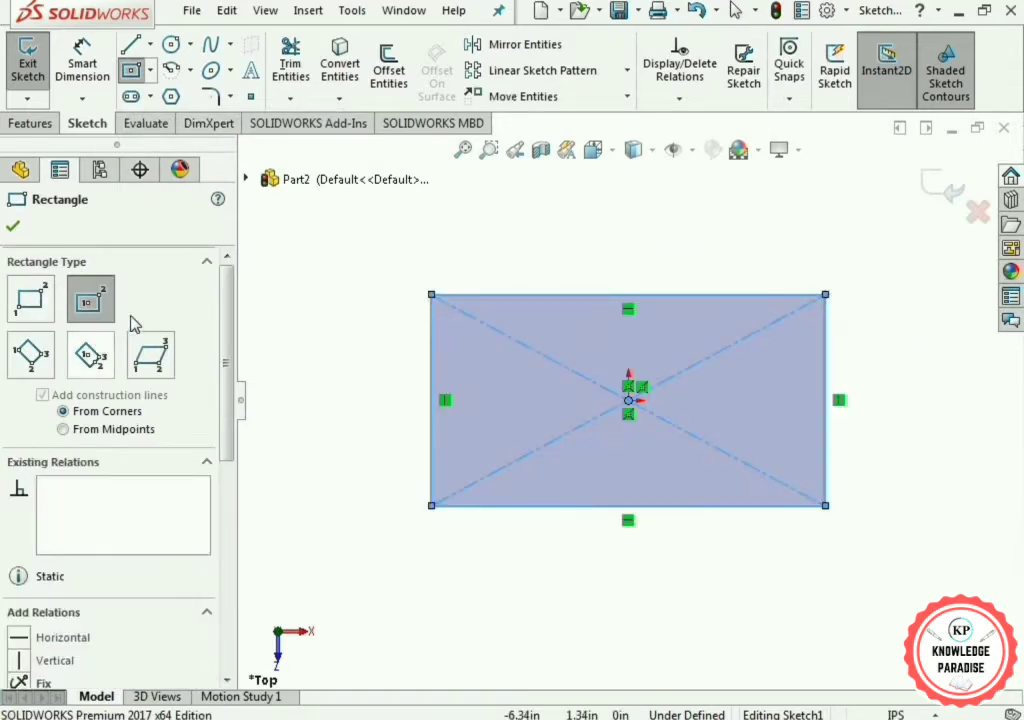
left_click(14, 228)
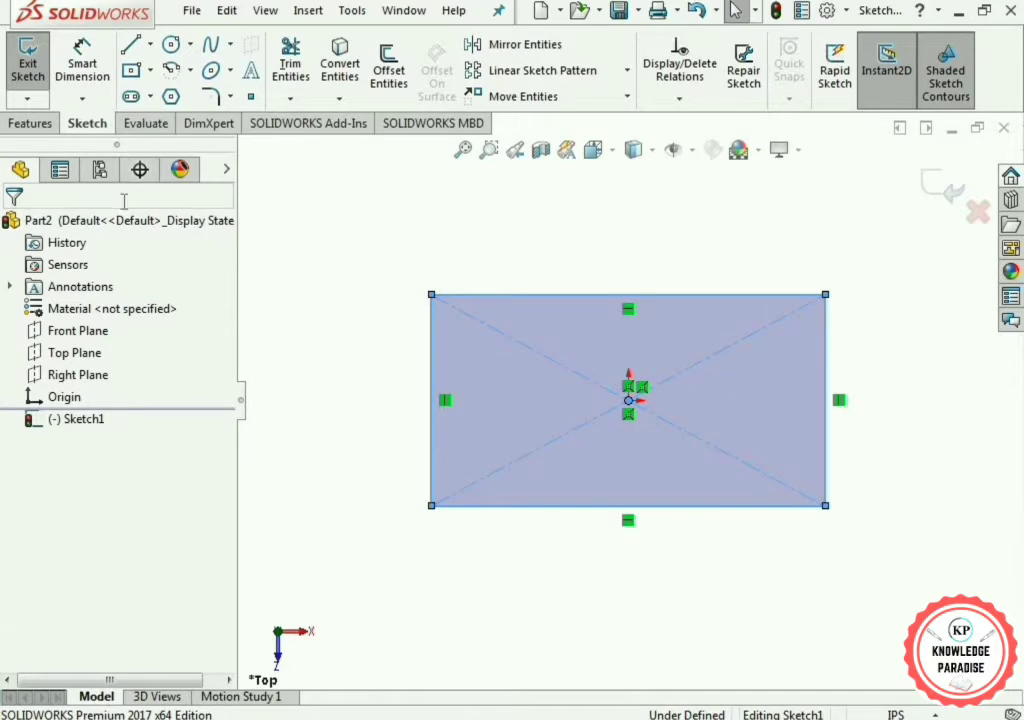
Step: Dimension the rectangle's upper horizontal edge and set its length to 15 in
left_click(84, 62)
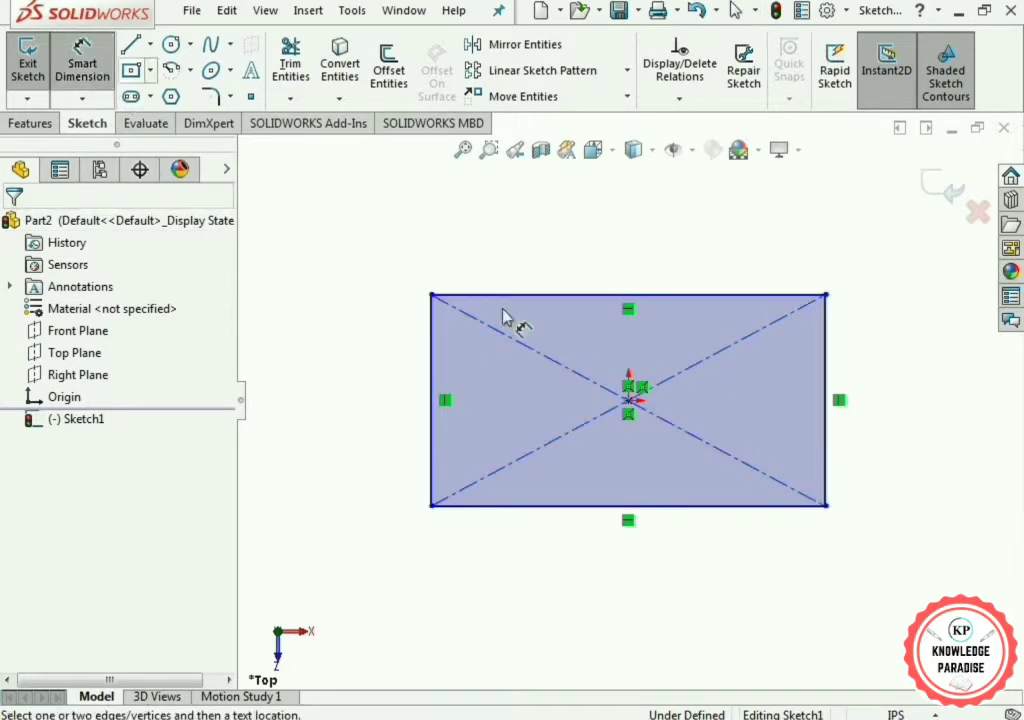
left_click(605, 295)
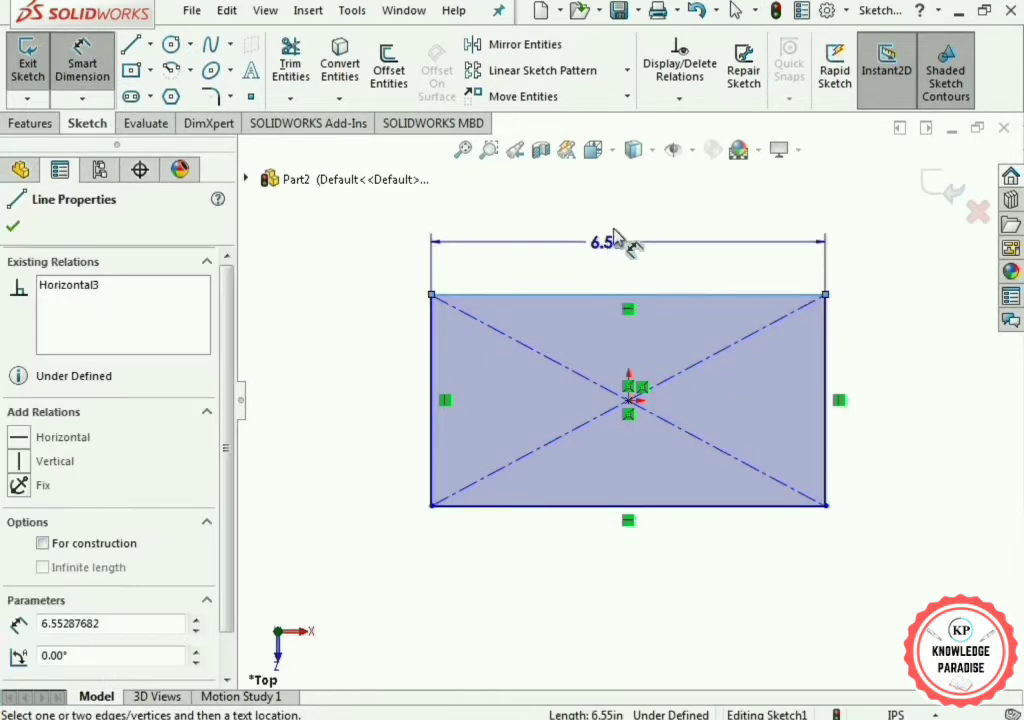
left_click(650, 250)
key("BackSpace")
type("15in")
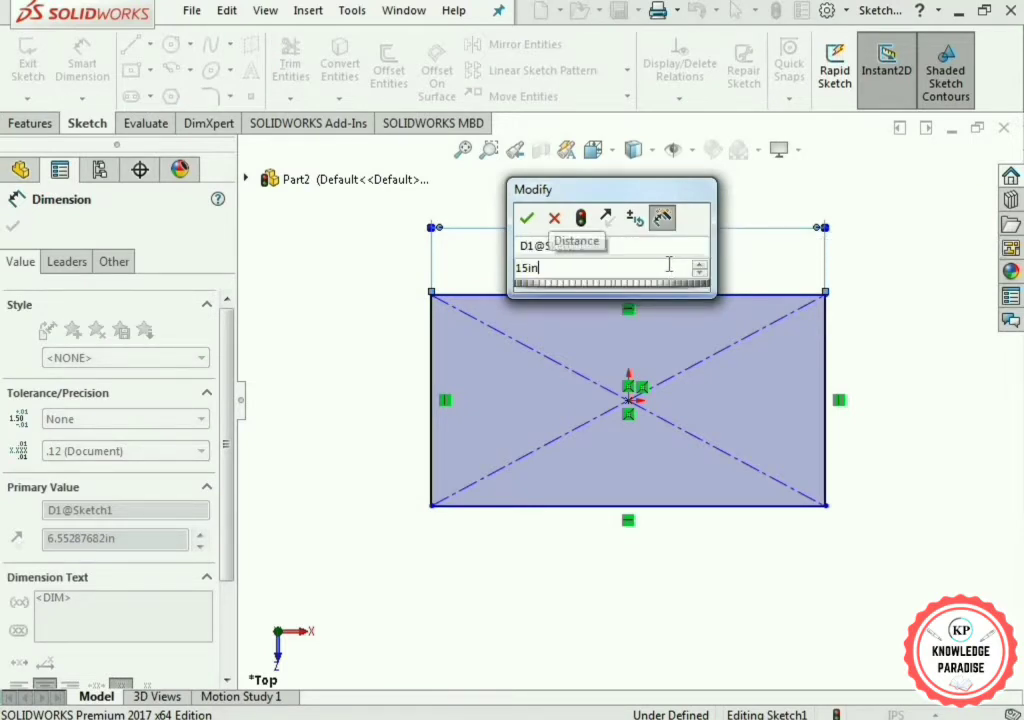
left_click(529, 222)
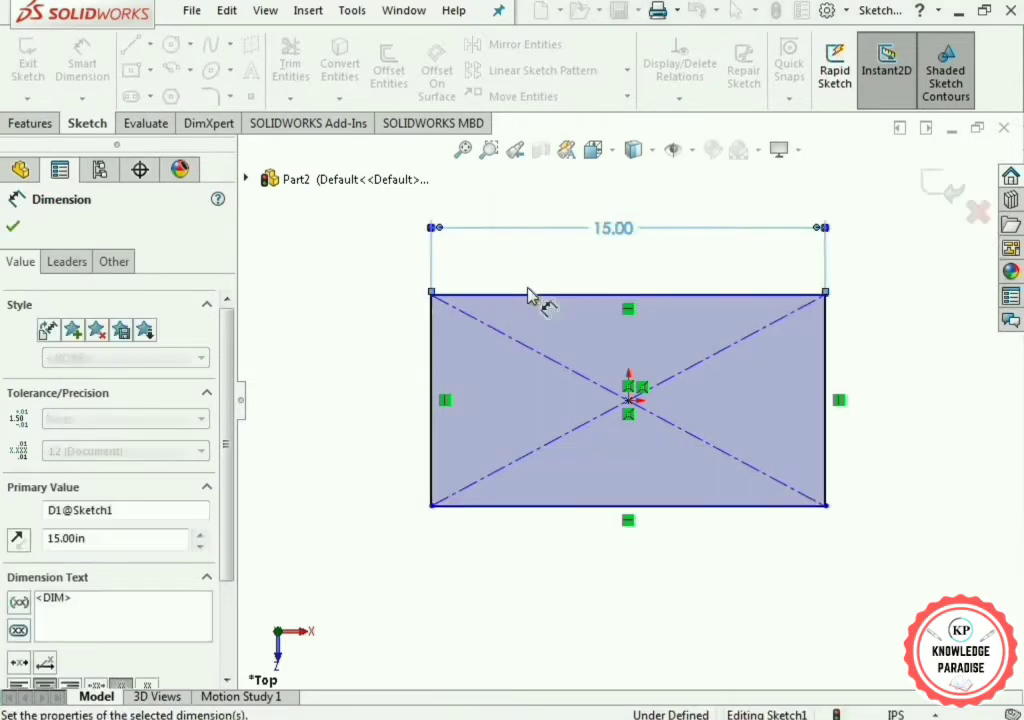
left_click(12, 229)
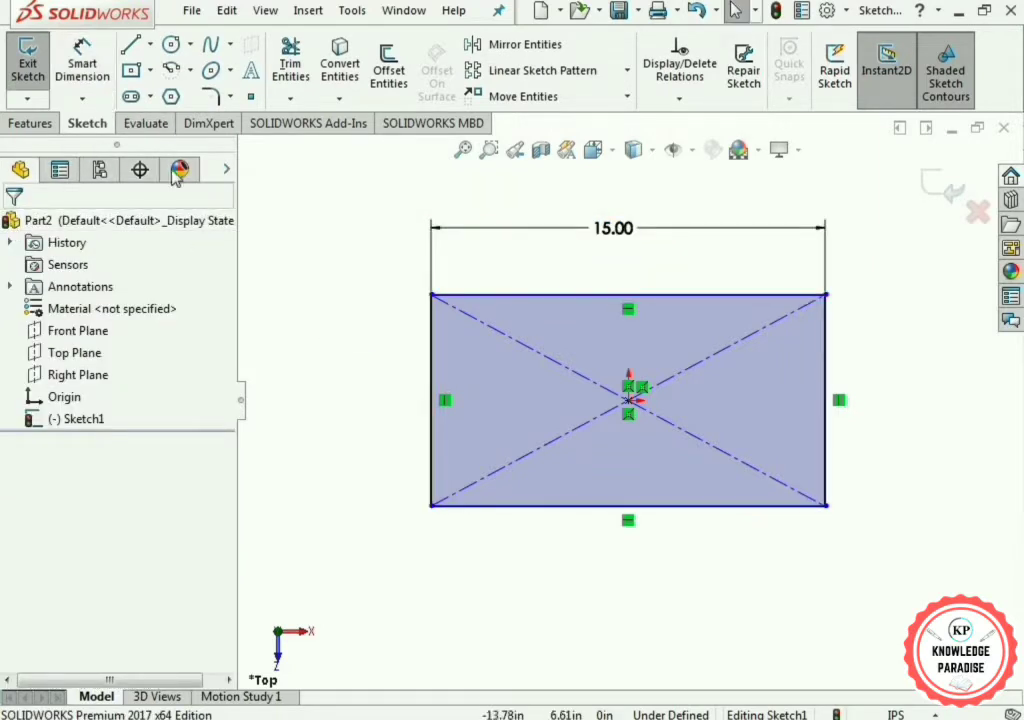
Step: Dimension the rectangle's left vertical edge and set its length to 13 in
left_click(87, 57)
left_click(432, 365)
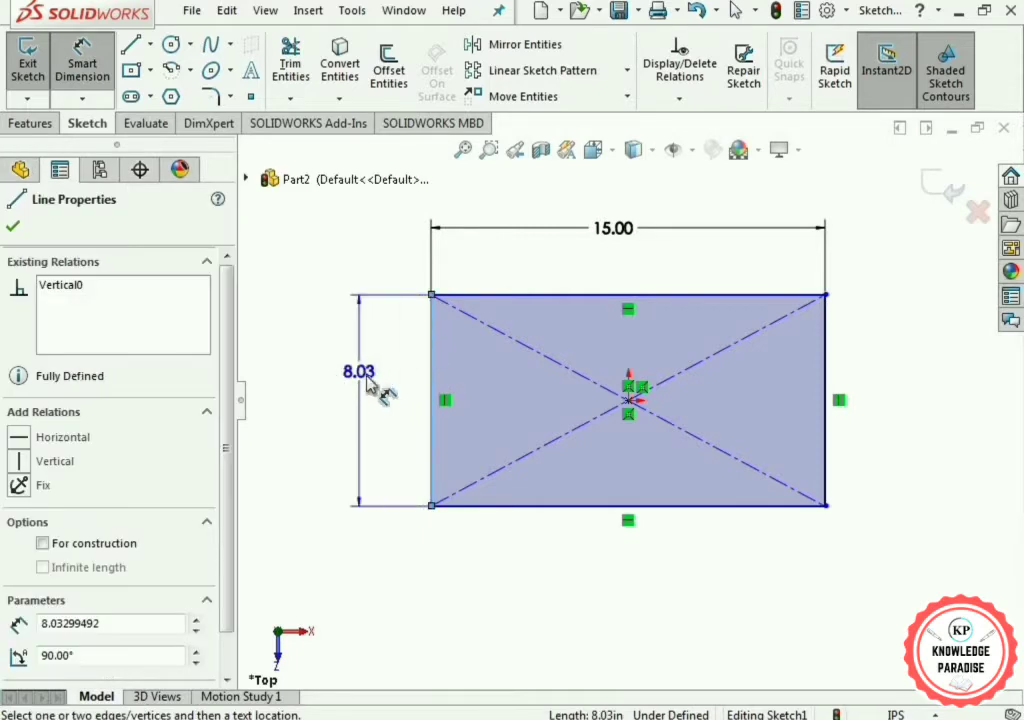
left_click(377, 391)
key("BackSpace")
type("13in")
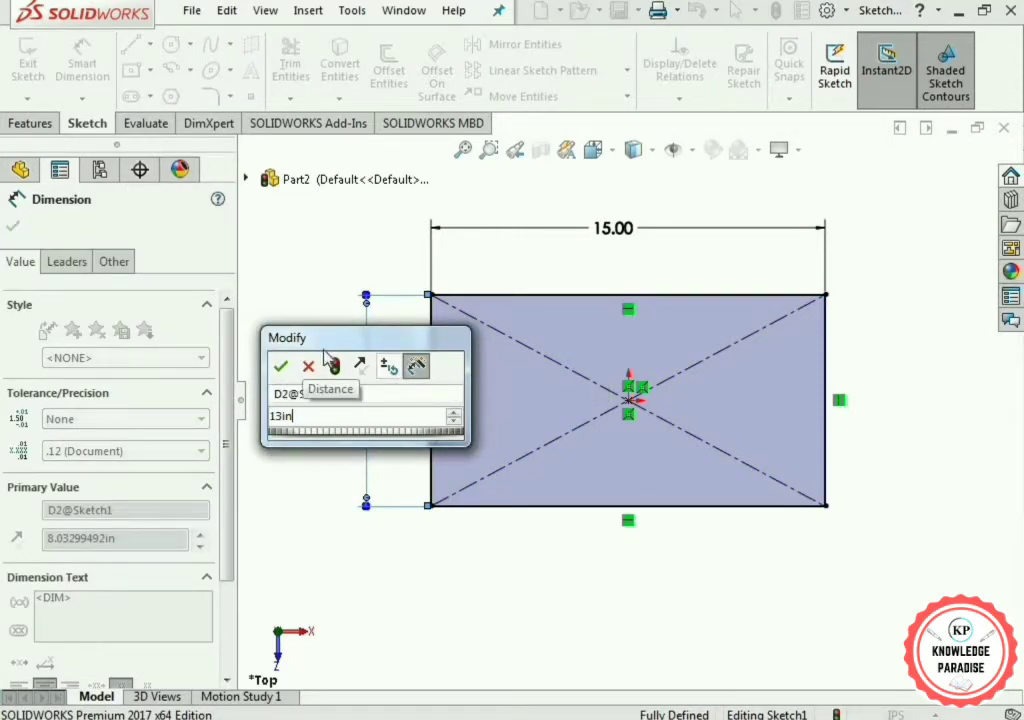
left_click(290, 368)
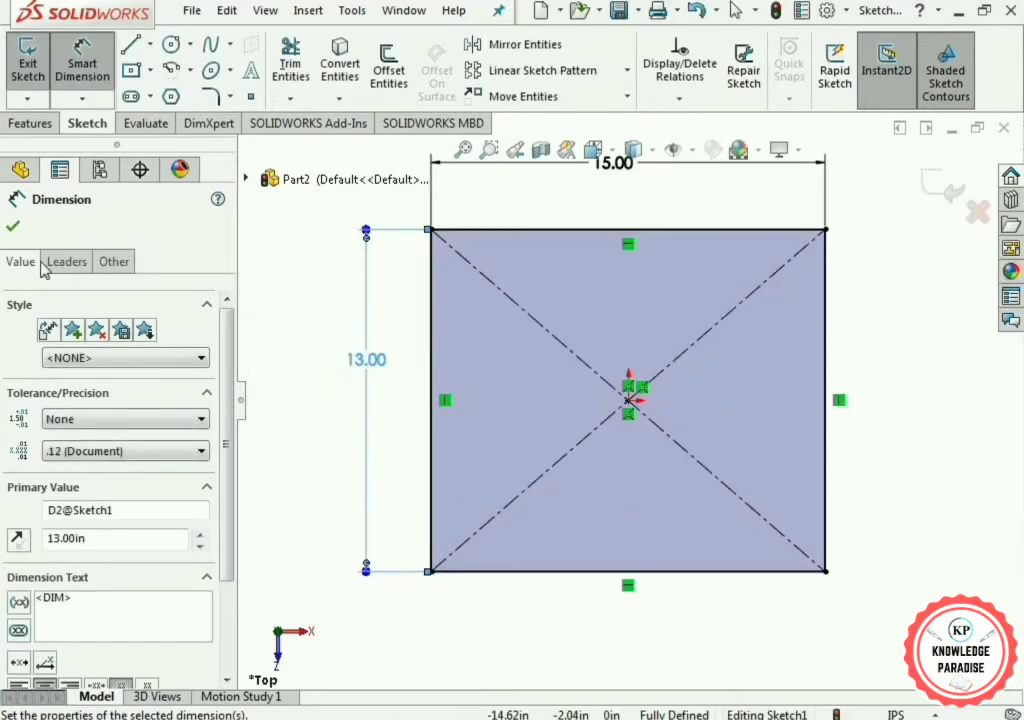
left_click(13, 230)
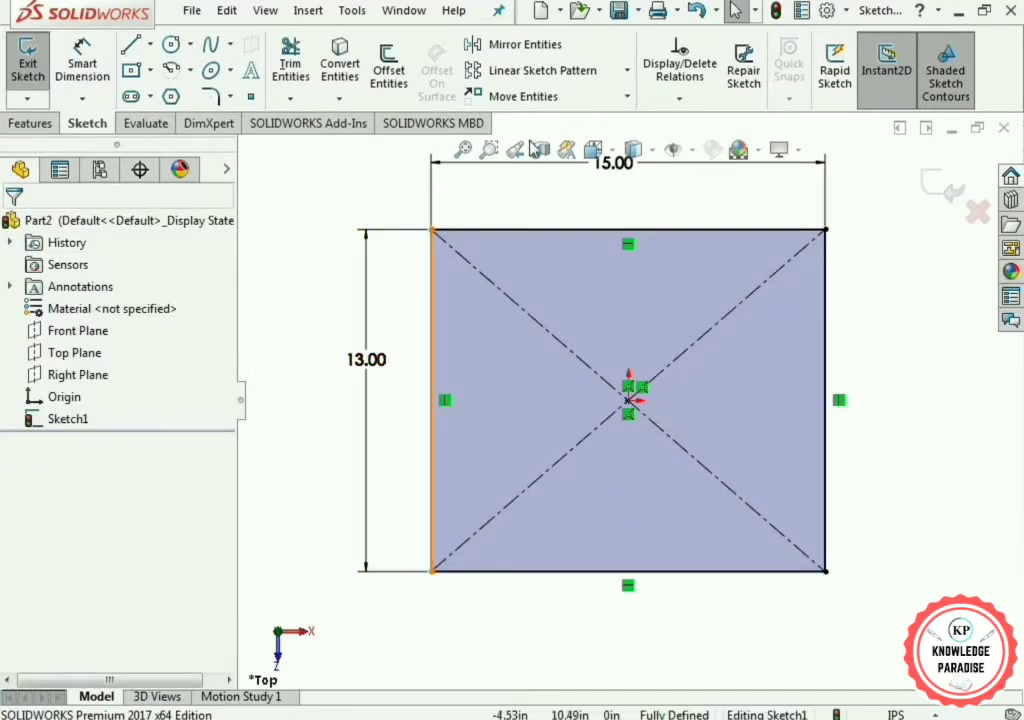
Step: Add a sketch fillet with a 1.50 in radius to the rectangle's upper-left corner
key("f")
scroll(577, 222, "down", 1)
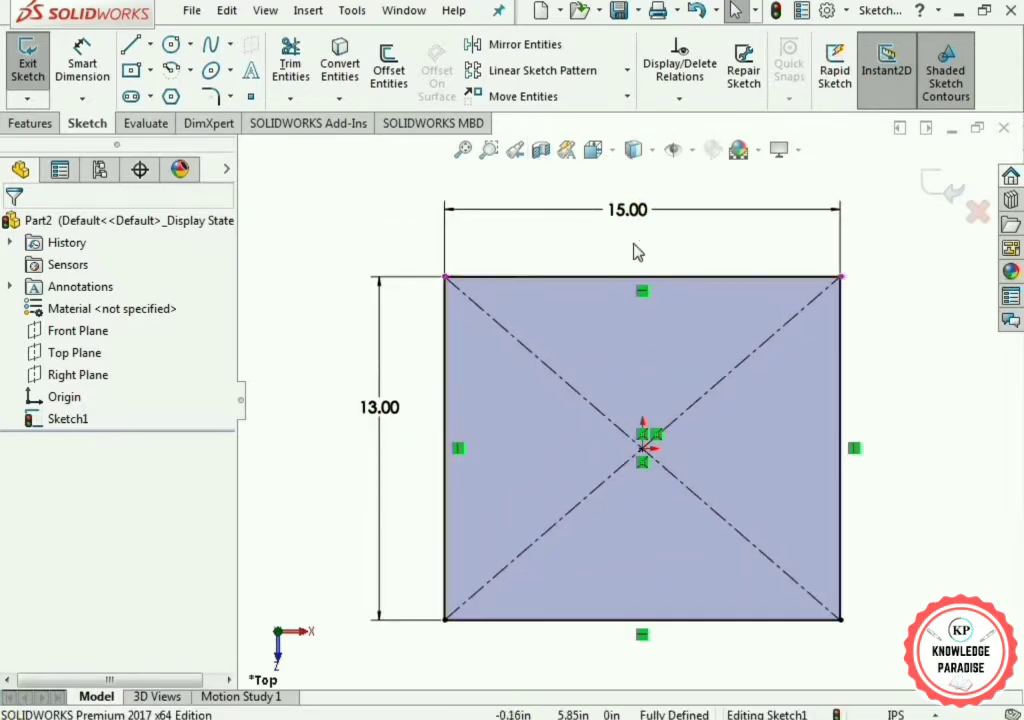
left_click(213, 97)
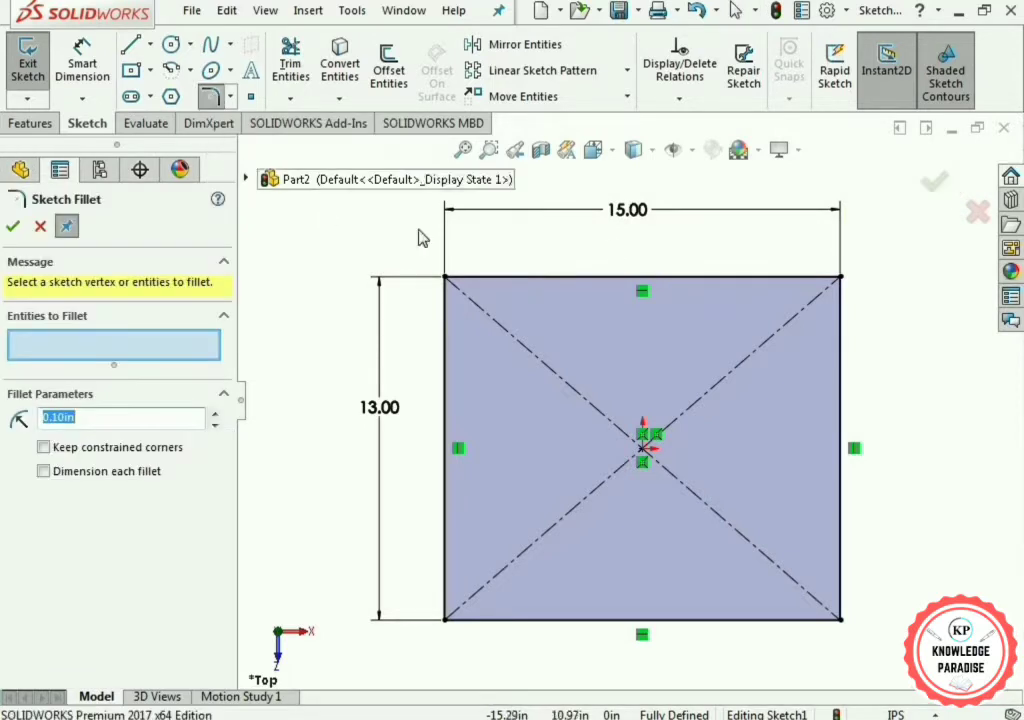
scroll(255, 370, "down", 1)
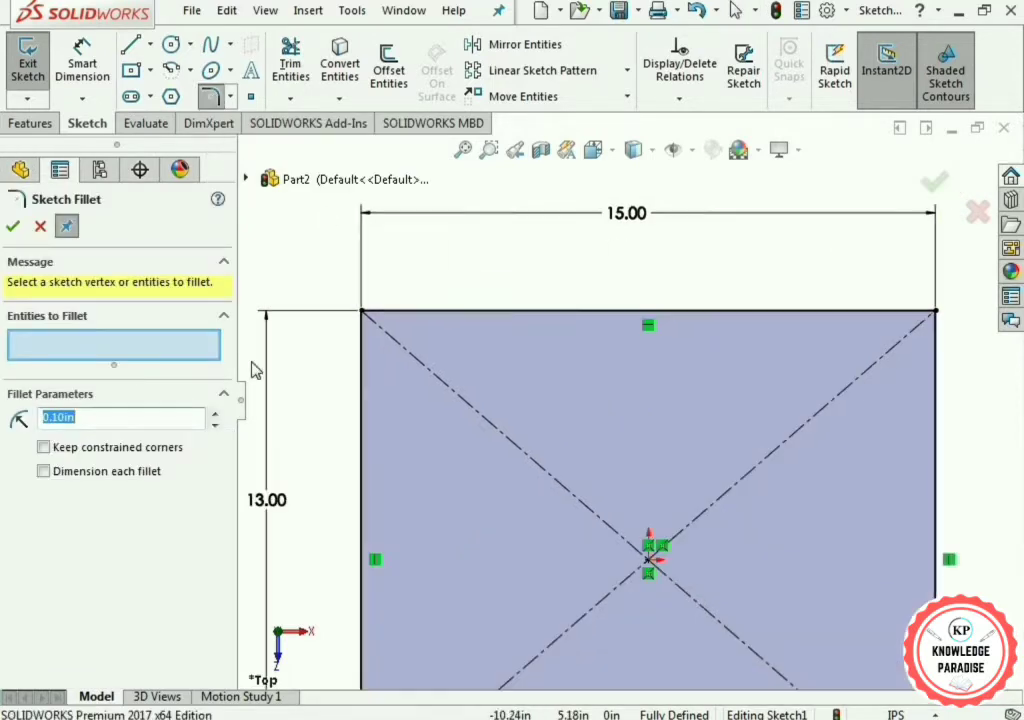
left_click(455, 312)
left_click(362, 375)
scroll(437, 333, "down", 3)
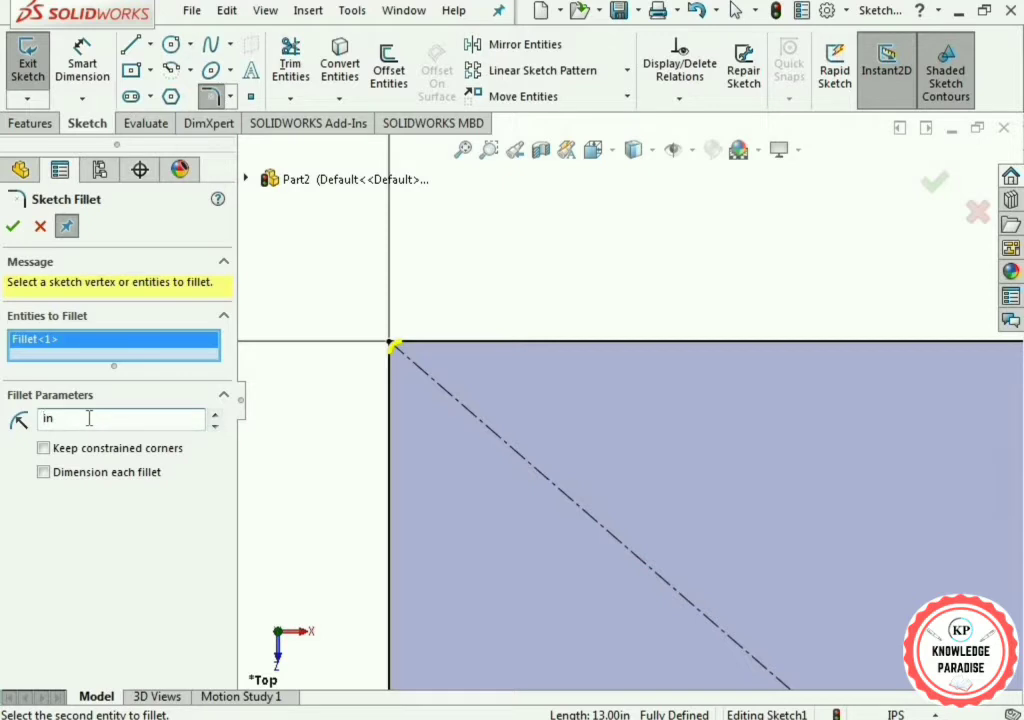
key("Return")
scroll(309, 505, "up", 8)
scroll(610, 606, "down", 1)
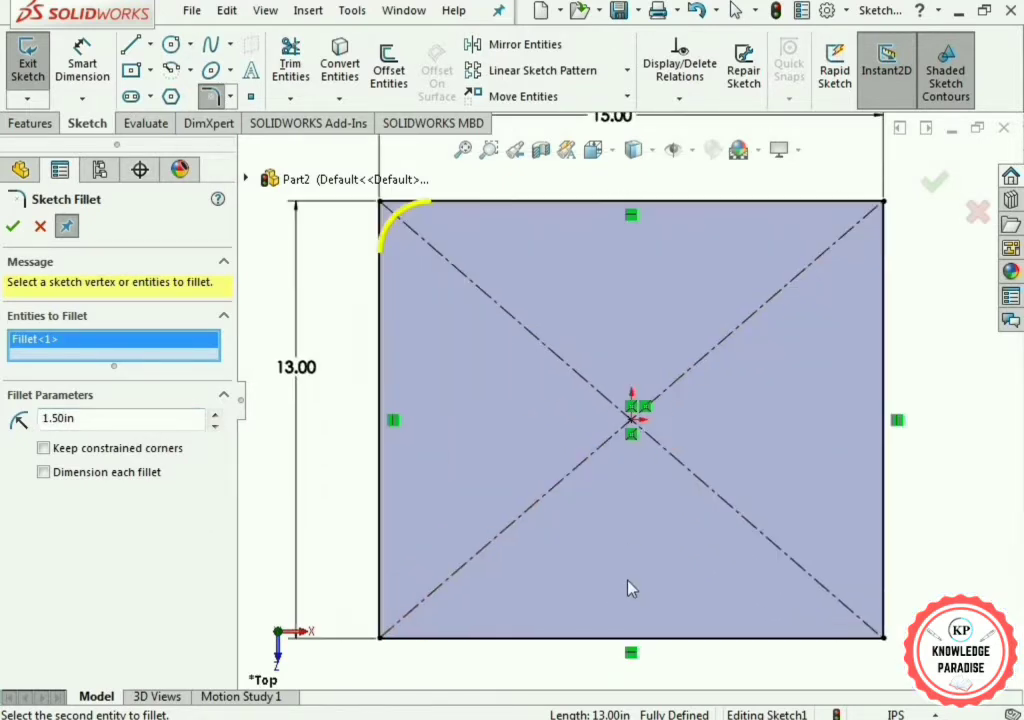
Step: Add the other three rectangle corners to the 1.50 in sketch fillet and apply it
left_click(380, 584)
left_click(497, 643)
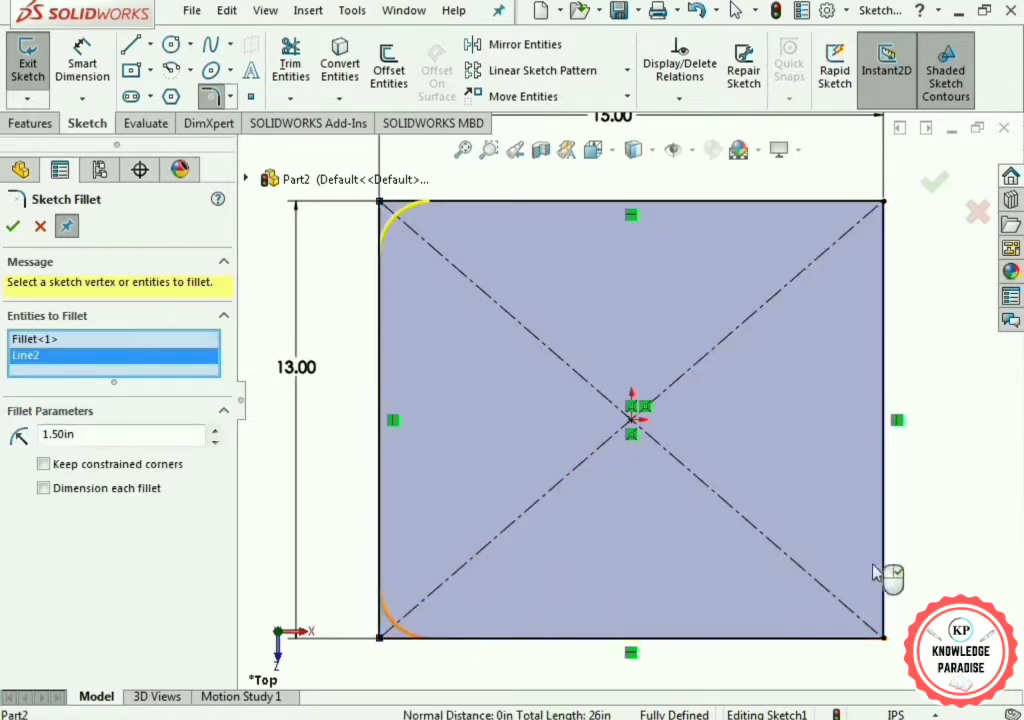
left_click(884, 596)
left_click(846, 639)
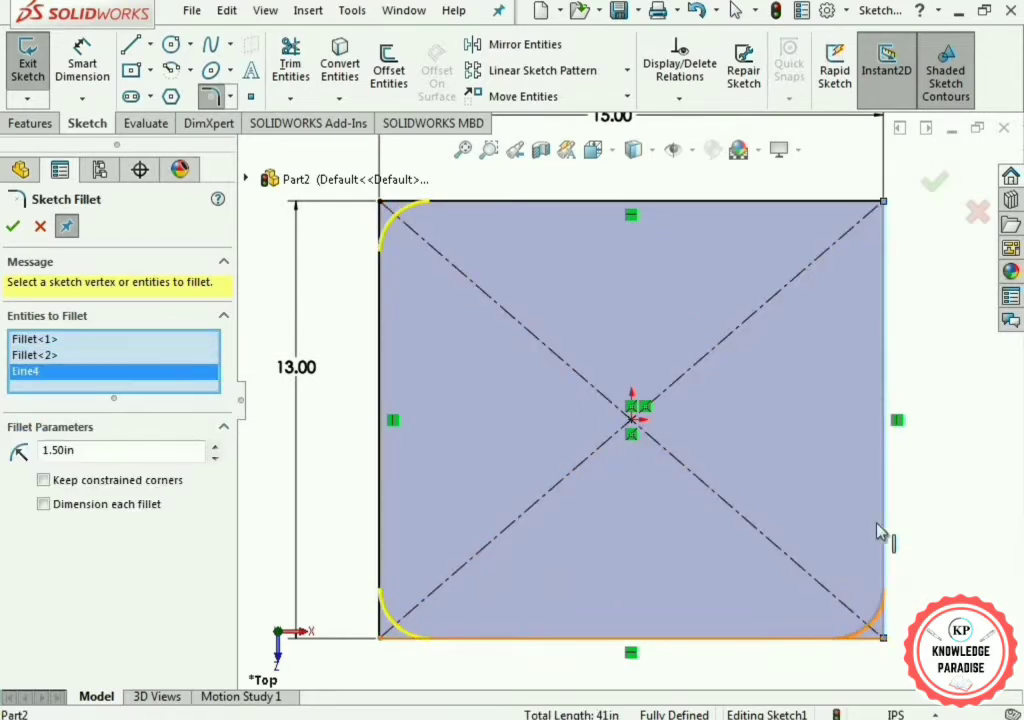
left_click(845, 205)
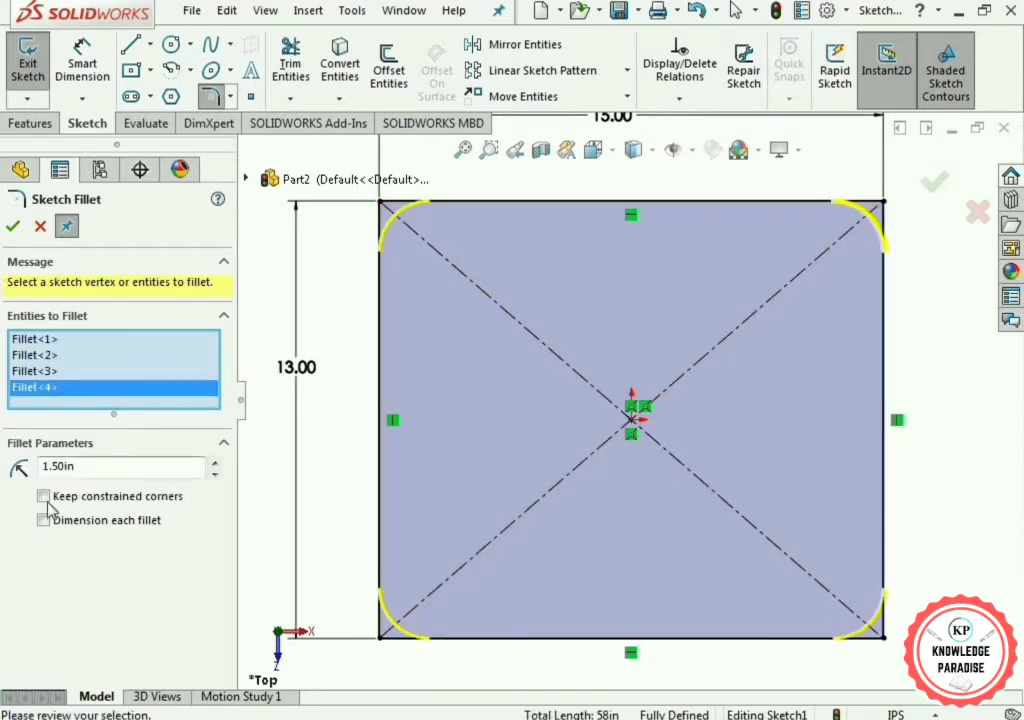
left_click(13, 228)
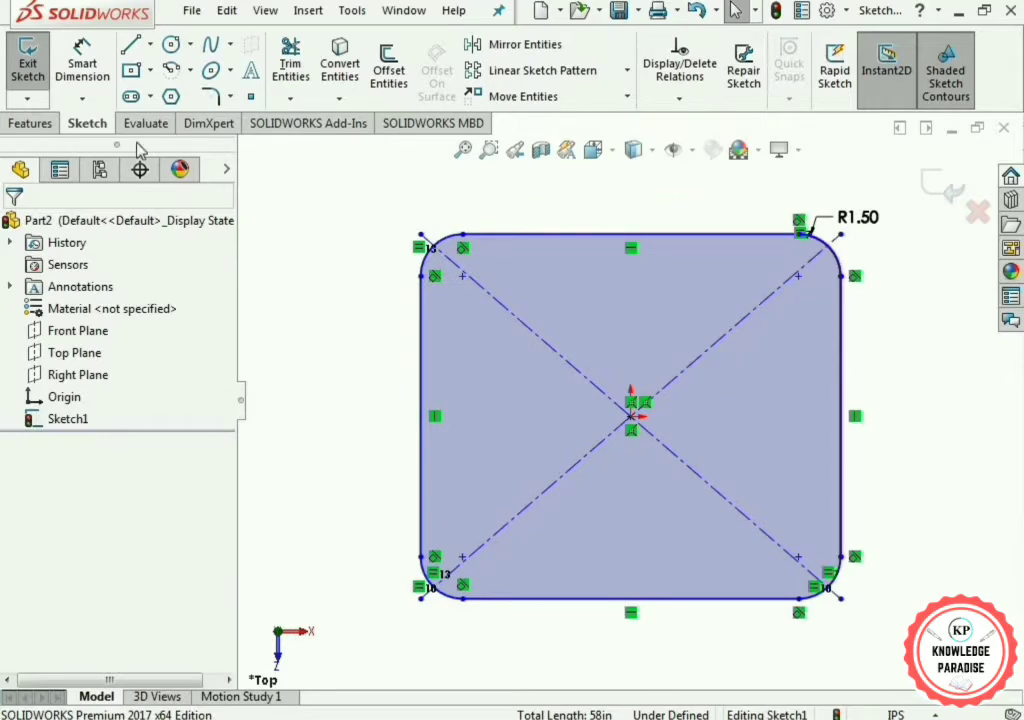
Step: Extrude the rounded rectangle as a boss with a blind depth of 2 in
left_click(26, 122)
left_click(36, 80)
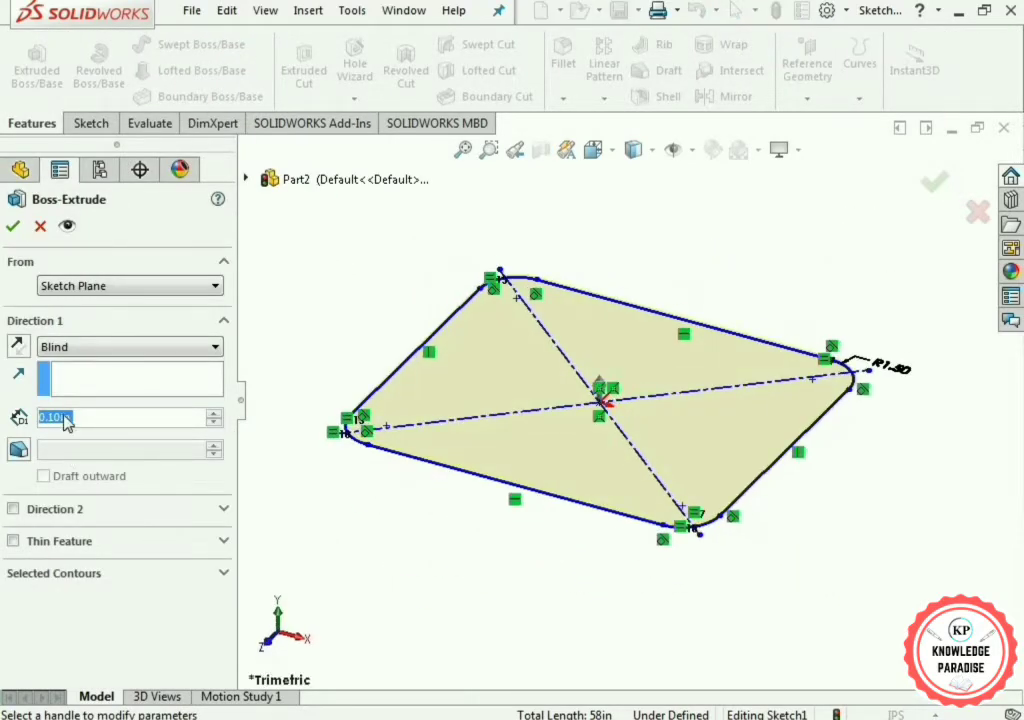
type("2in")
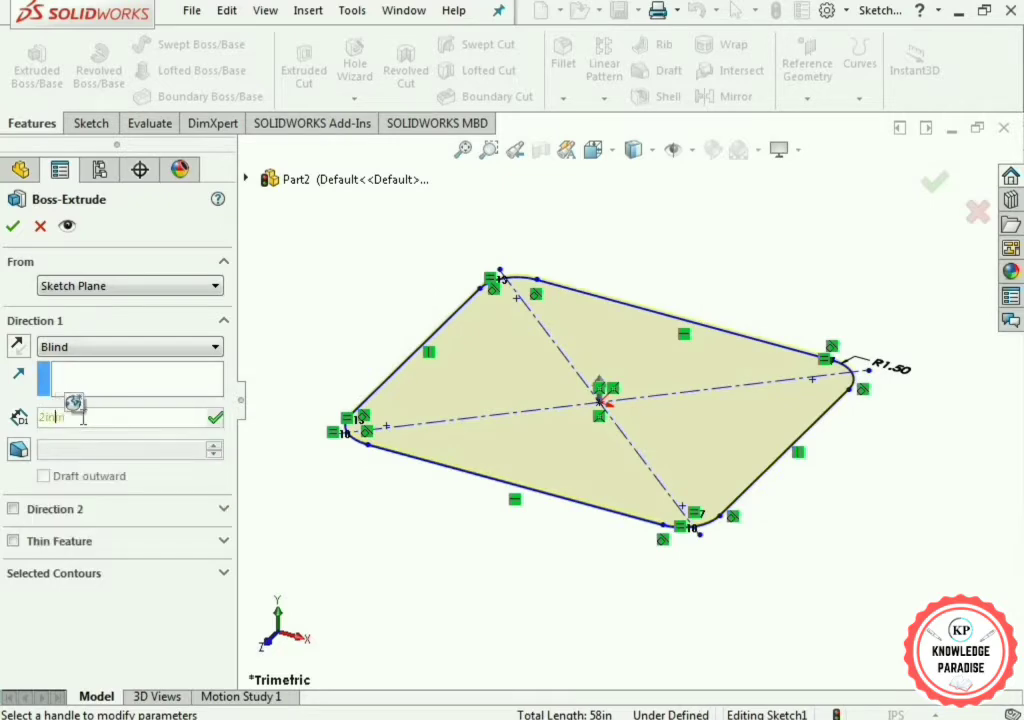
key("BackSpace")
key("BackSpace")
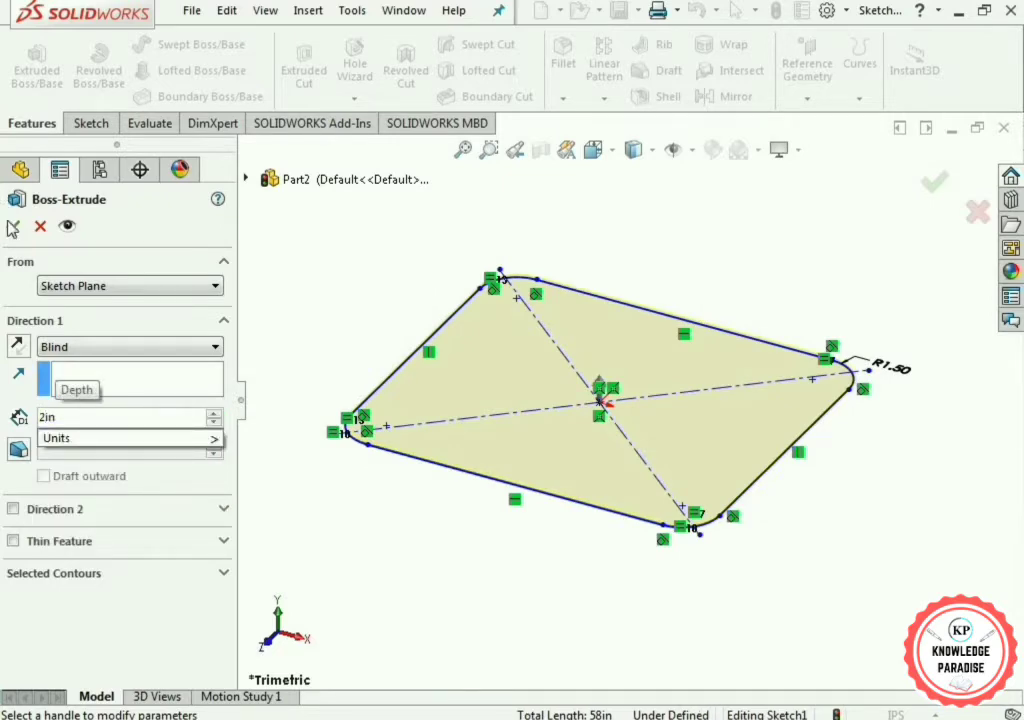
left_click(12, 226)
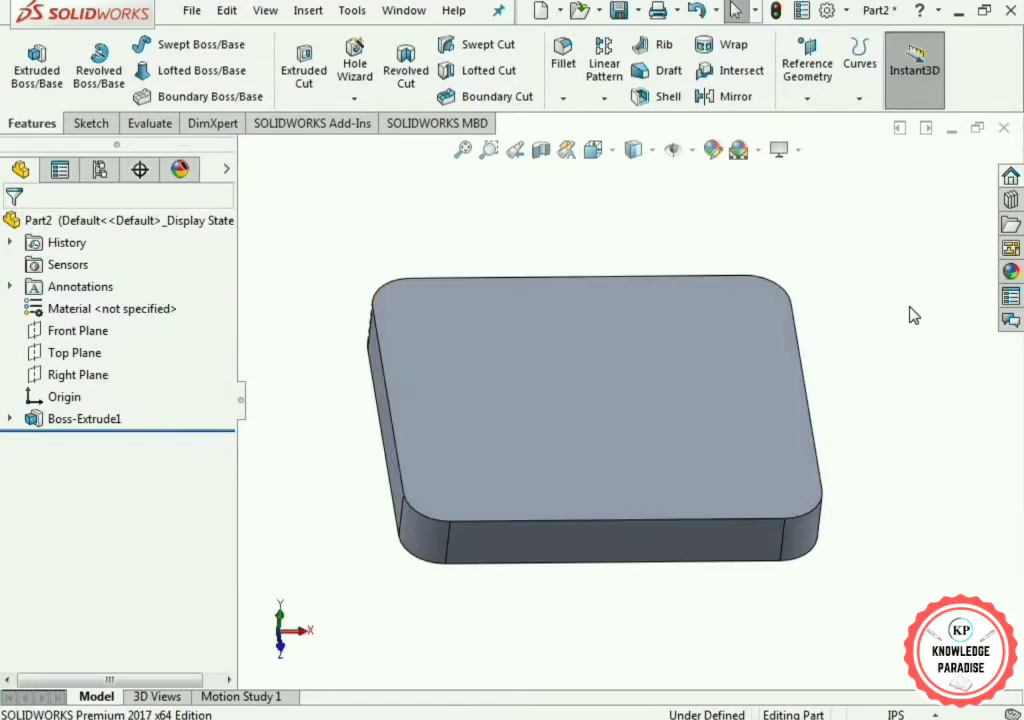
Step: Start a new sketch on the large bottom face of the extruded plate and view that face straight on
scroll(909, 308, "up", 2)
middle_click_drag(909, 308, 667, 256)
scroll(646, 334, "down", 4)
left_click(577, 425)
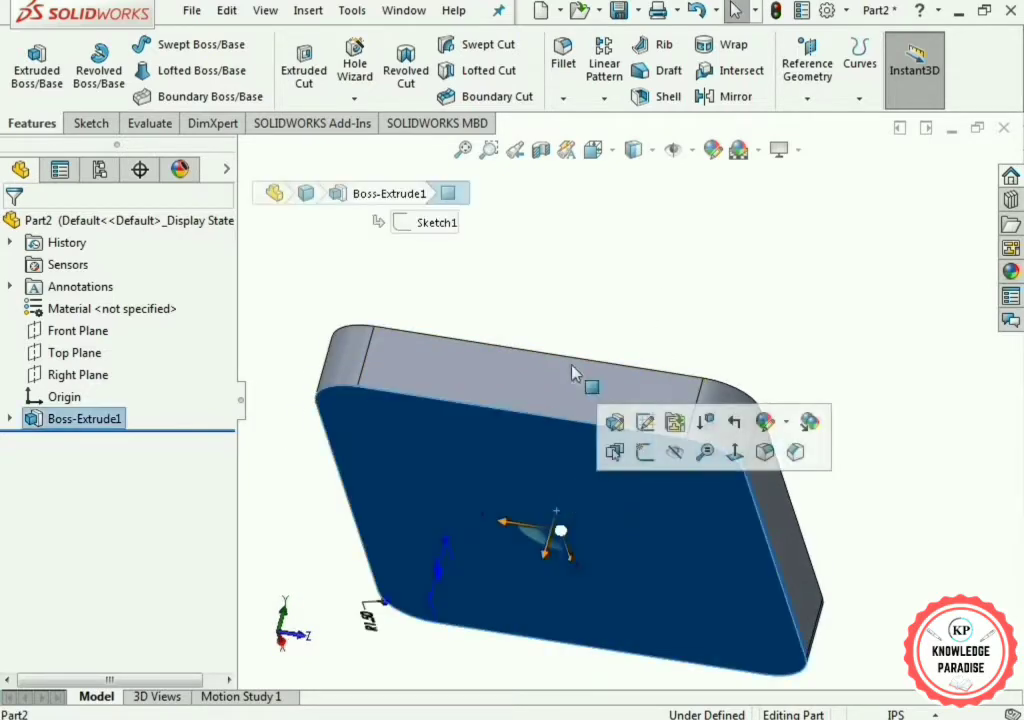
left_click(645, 452)
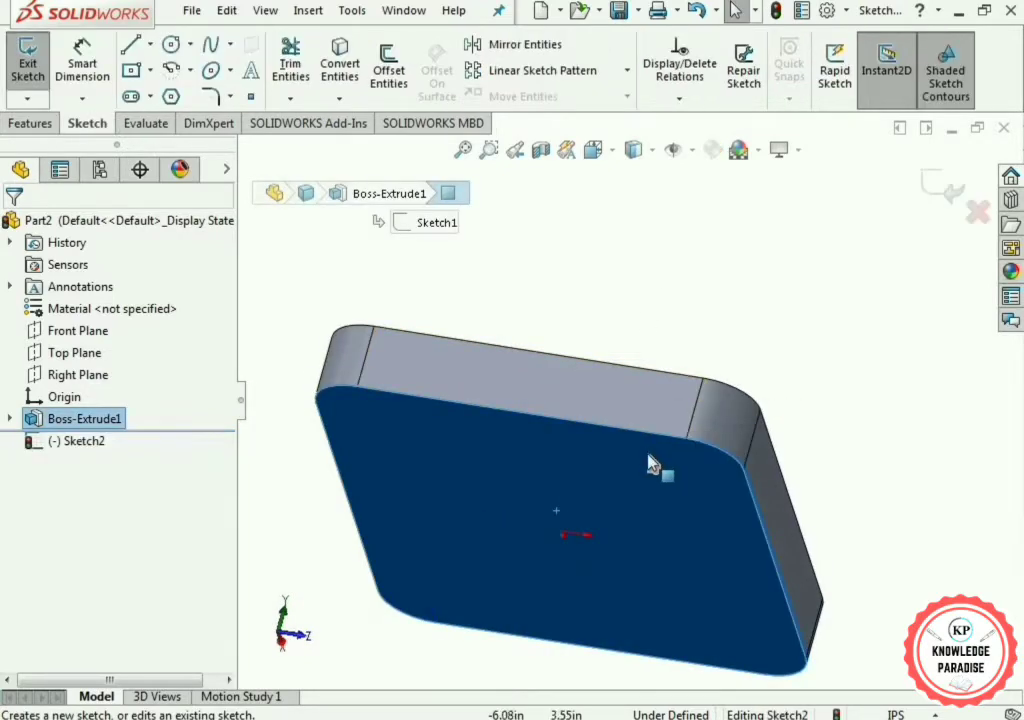
left_click(597, 150)
left_click(703, 265)
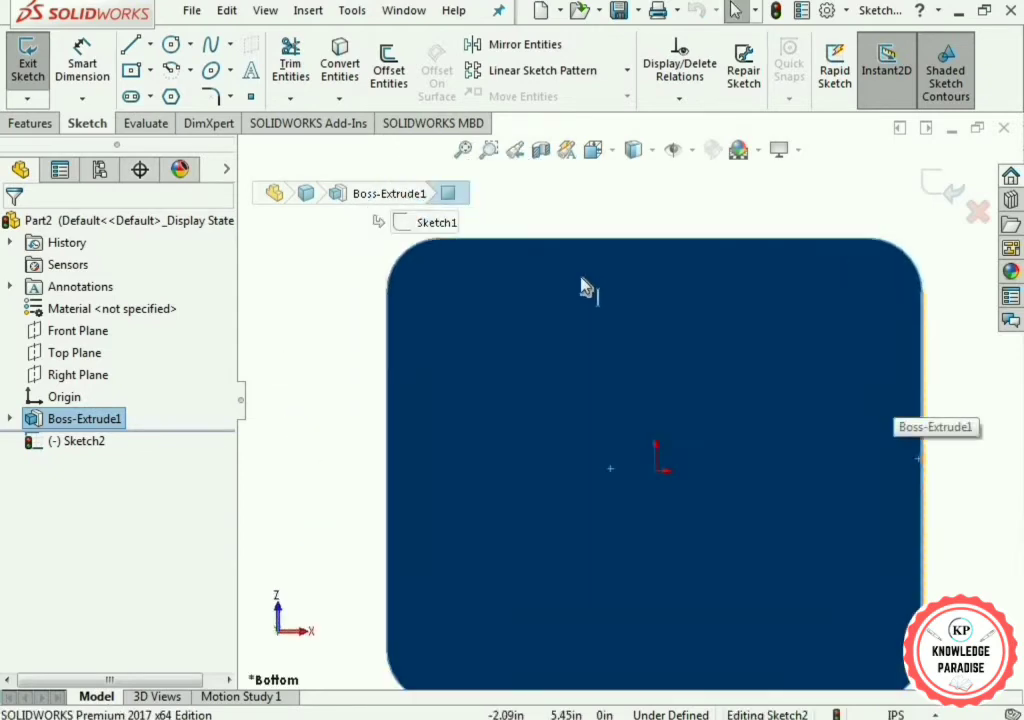
scroll(583, 283, "up", 1)
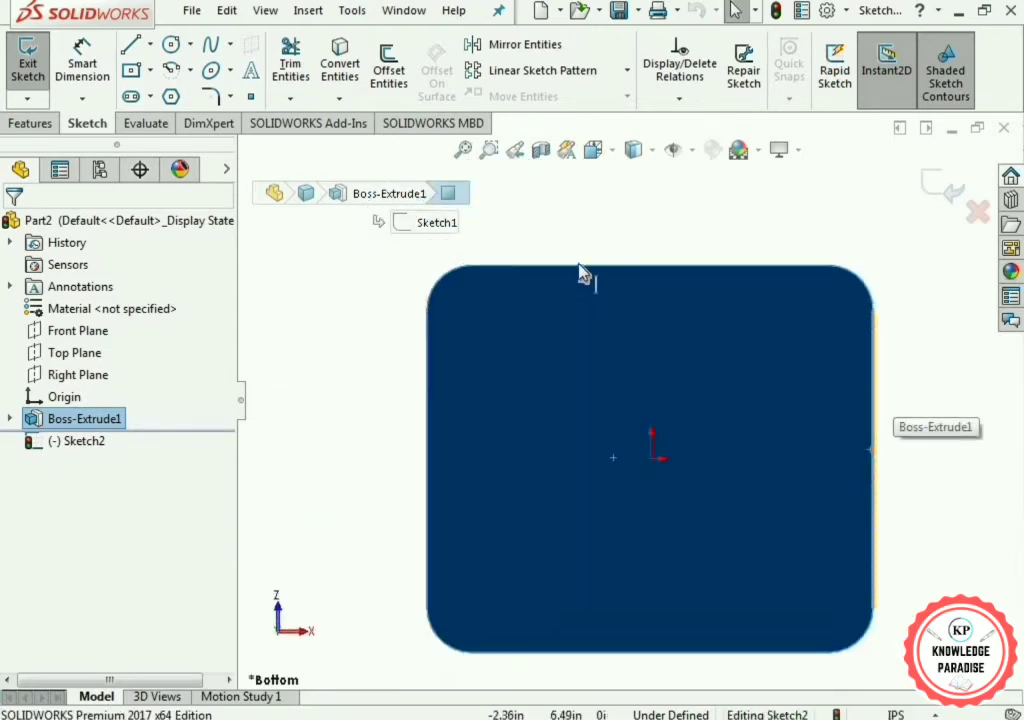
Step: Draw a circle centred on the upper-left rounded corner's arc centre, with its radius matching the corner arc
left_click(172, 45)
scroll(585, 300, "down", 2)
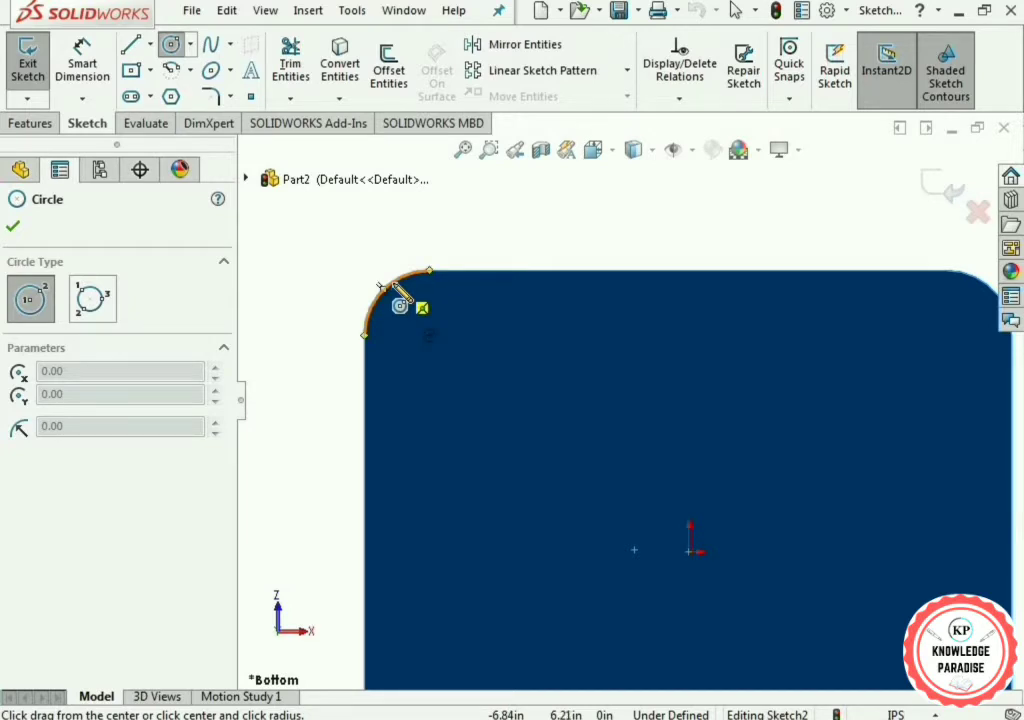
left_click(429, 335)
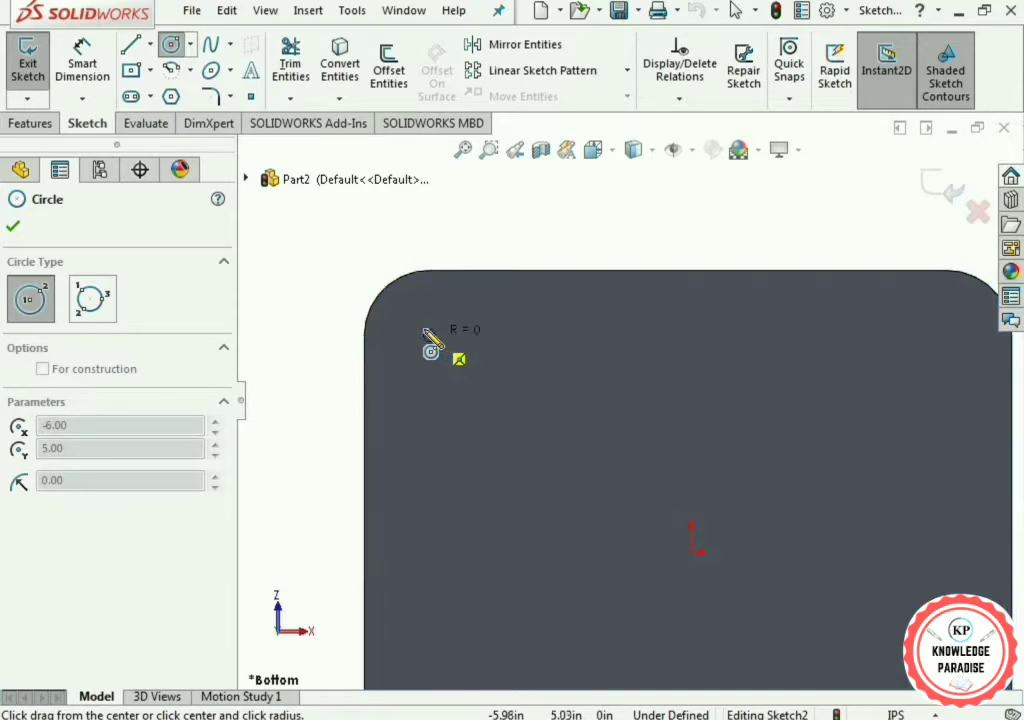
left_click(406, 279)
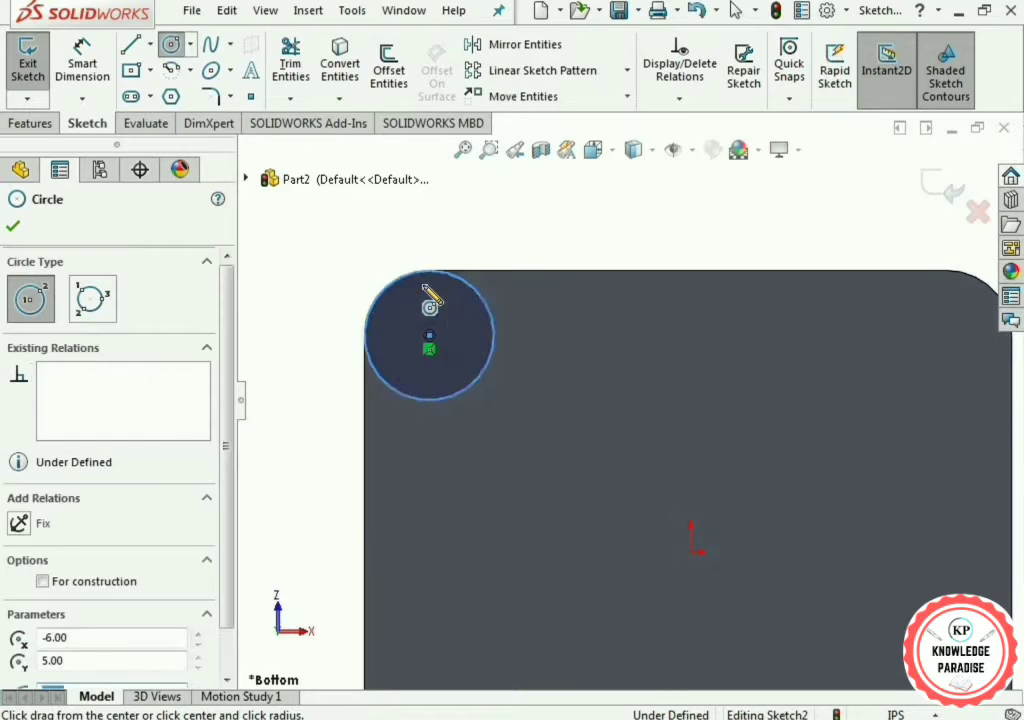
left_click(13, 226)
scroll(621, 264, "up", 2)
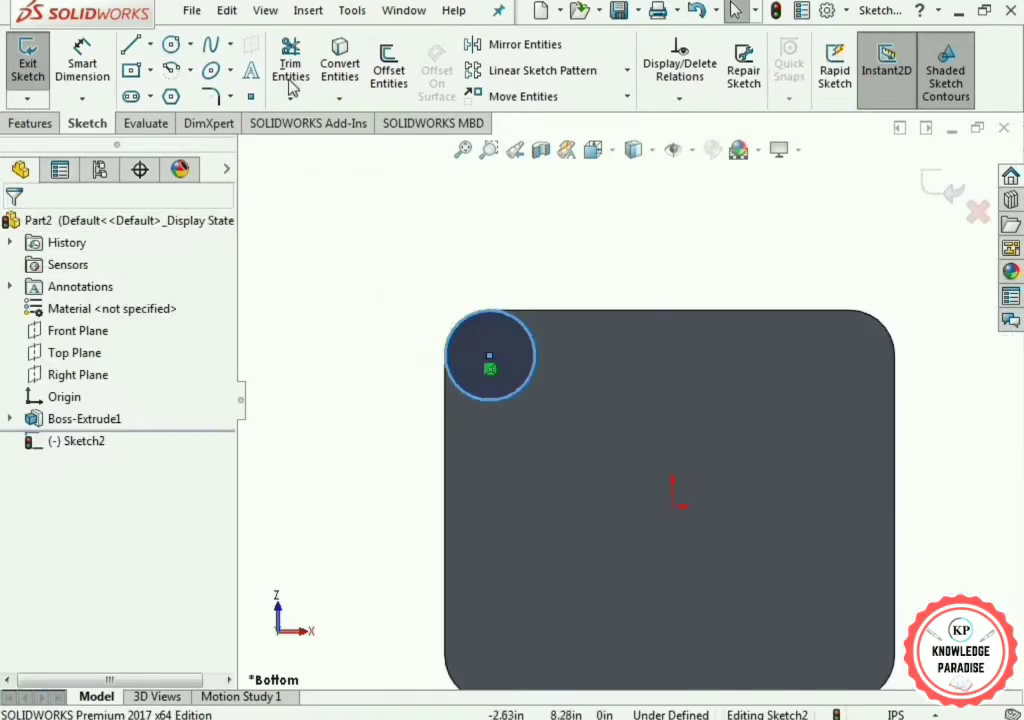
Step: Draw a 1.5 in radius circle concentric with the plate's upper-right rounded corner
left_click(170, 46)
scroll(900, 330, "down", 2)
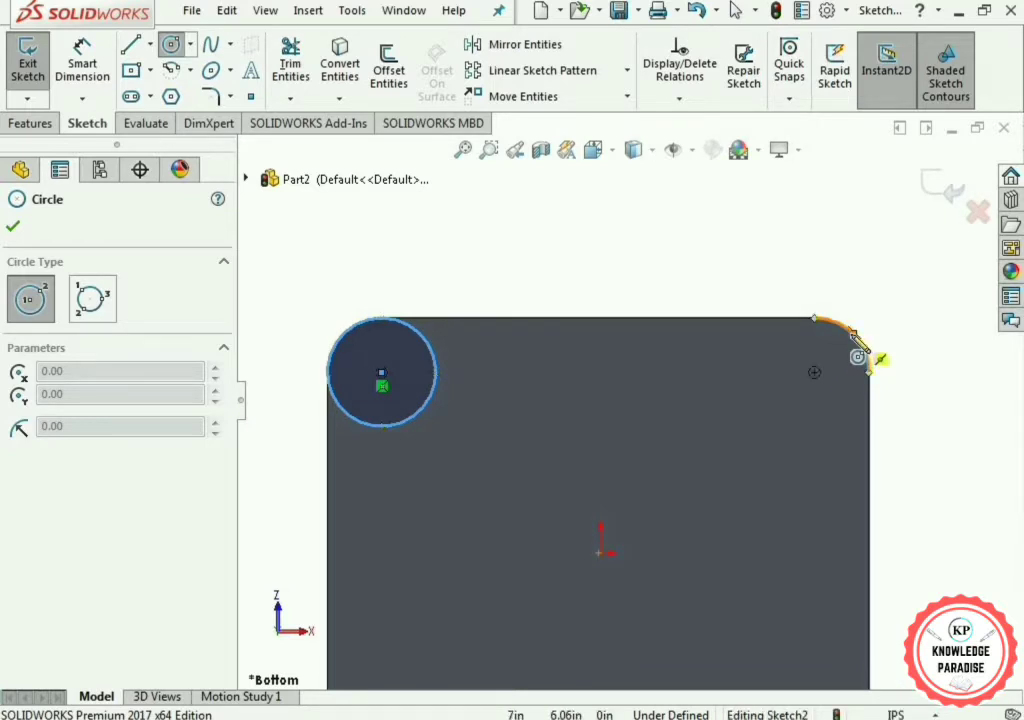
left_click(814, 372)
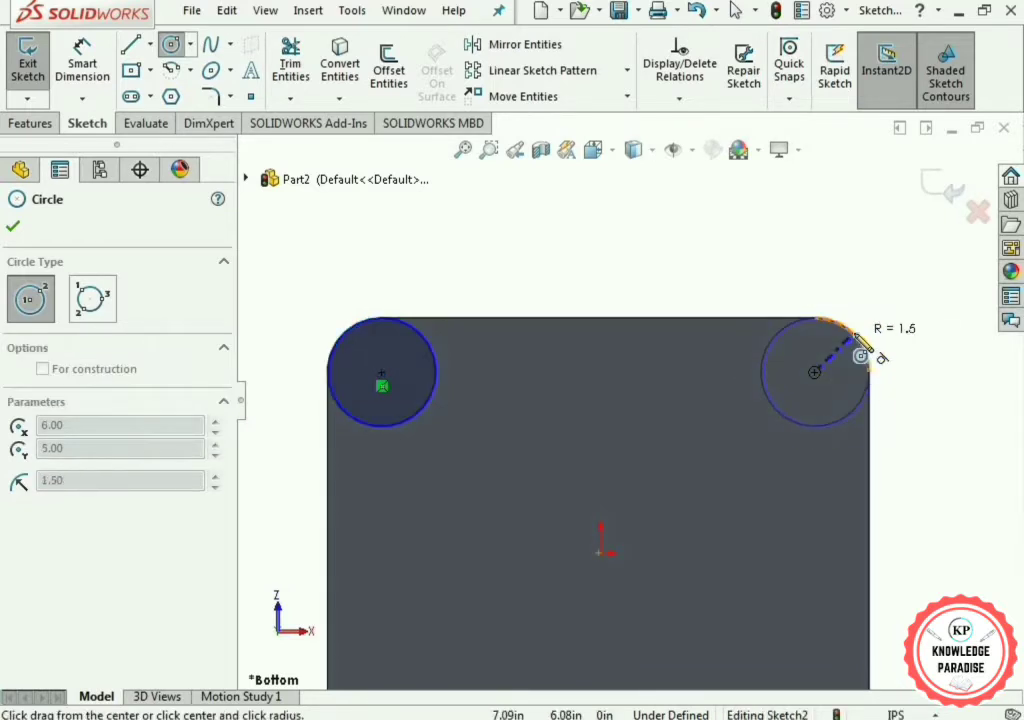
left_click(856, 340)
left_click(14, 226)
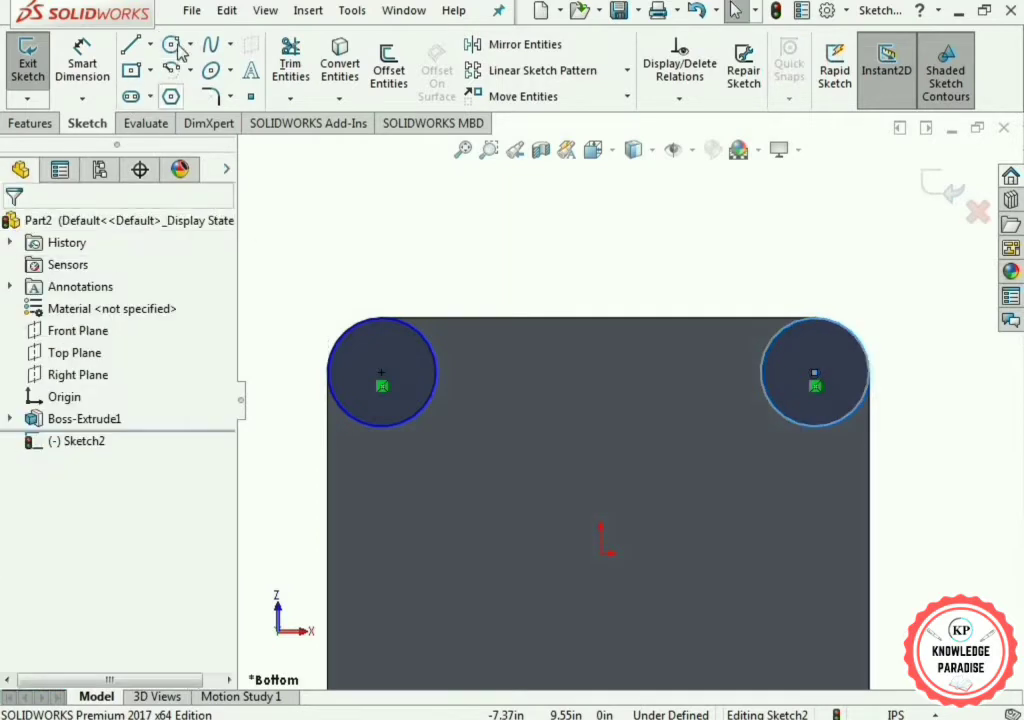
Step: Draw a circle concentric with the lower-left rounded corner, reaching out to the corner arc
left_click(171, 44)
scroll(575, 450, "up", 2)
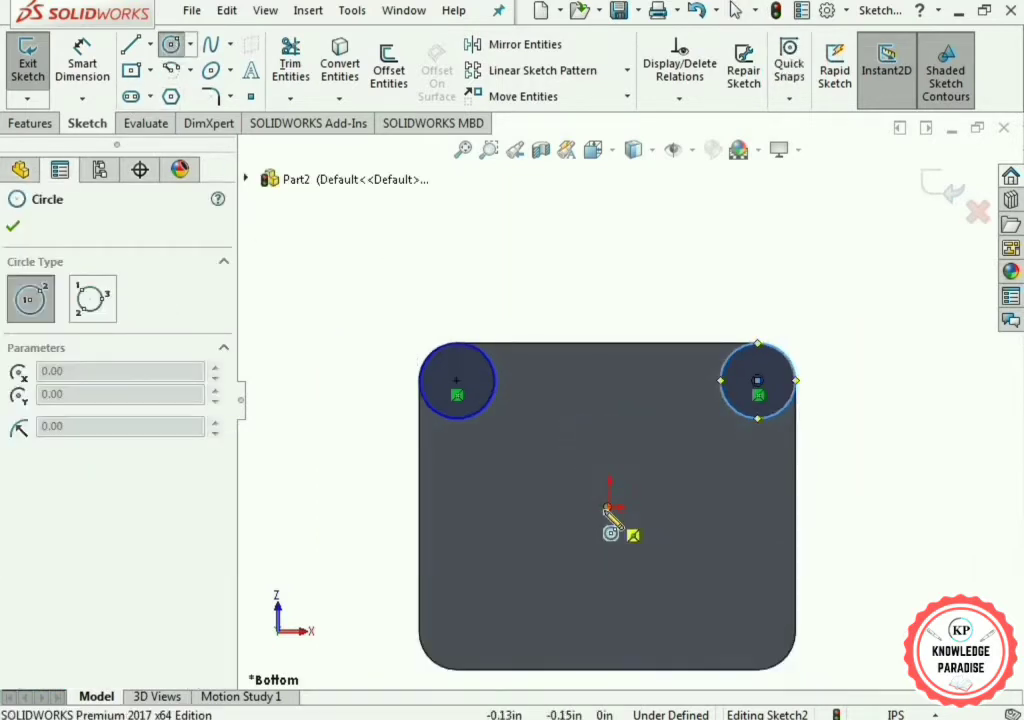
scroll(480, 612, "down", 3)
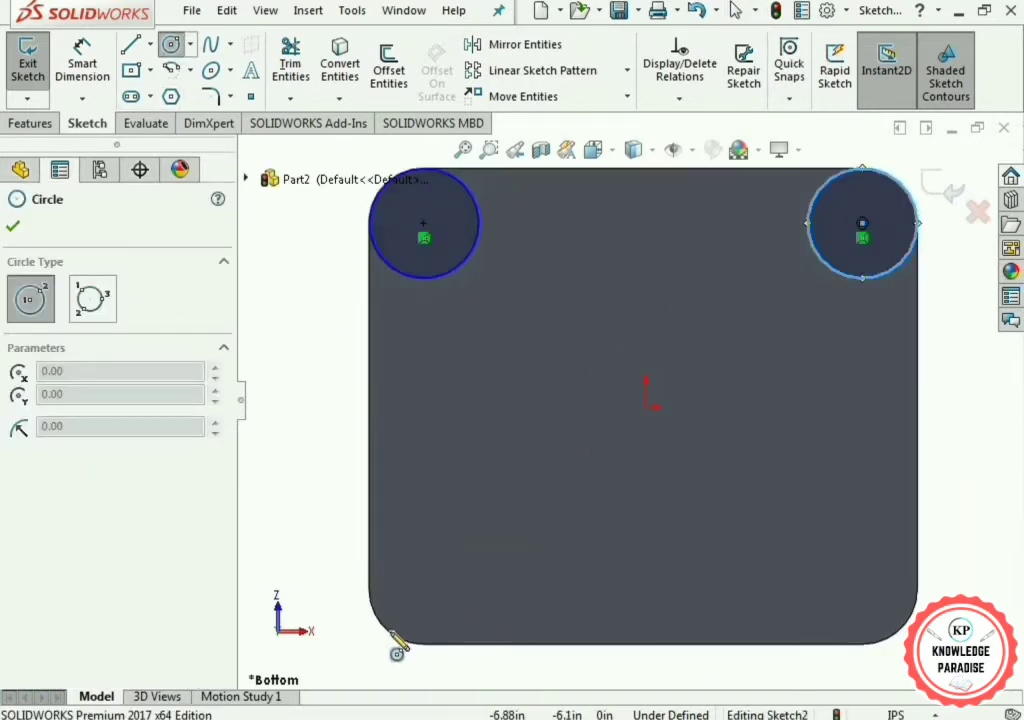
left_click(423, 588)
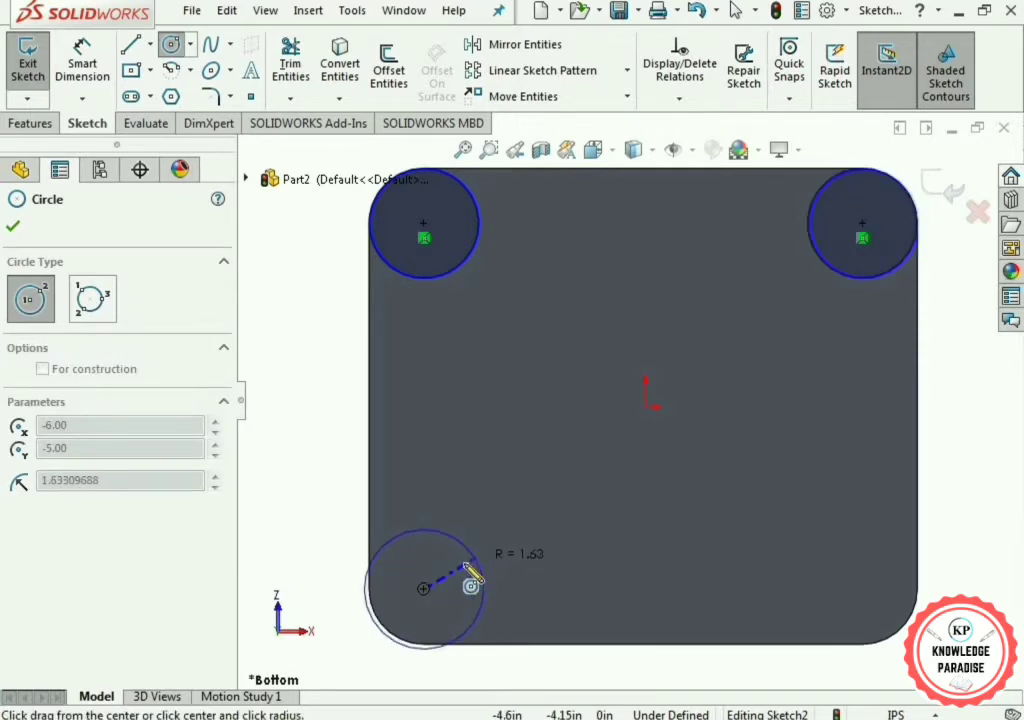
left_click(408, 646)
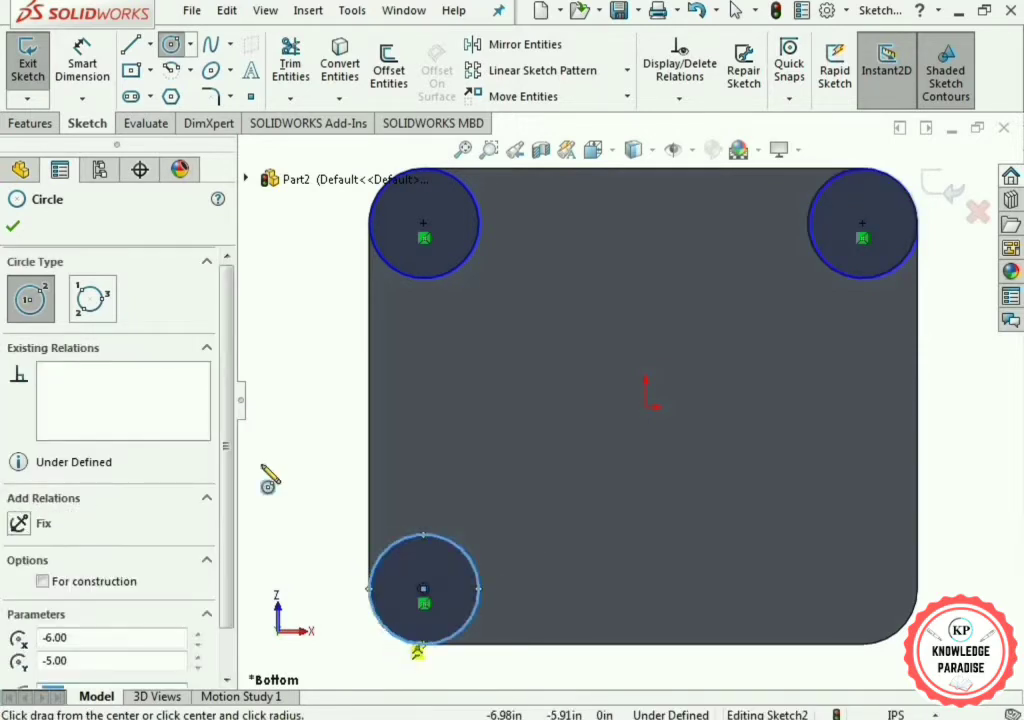
left_click(12, 231)
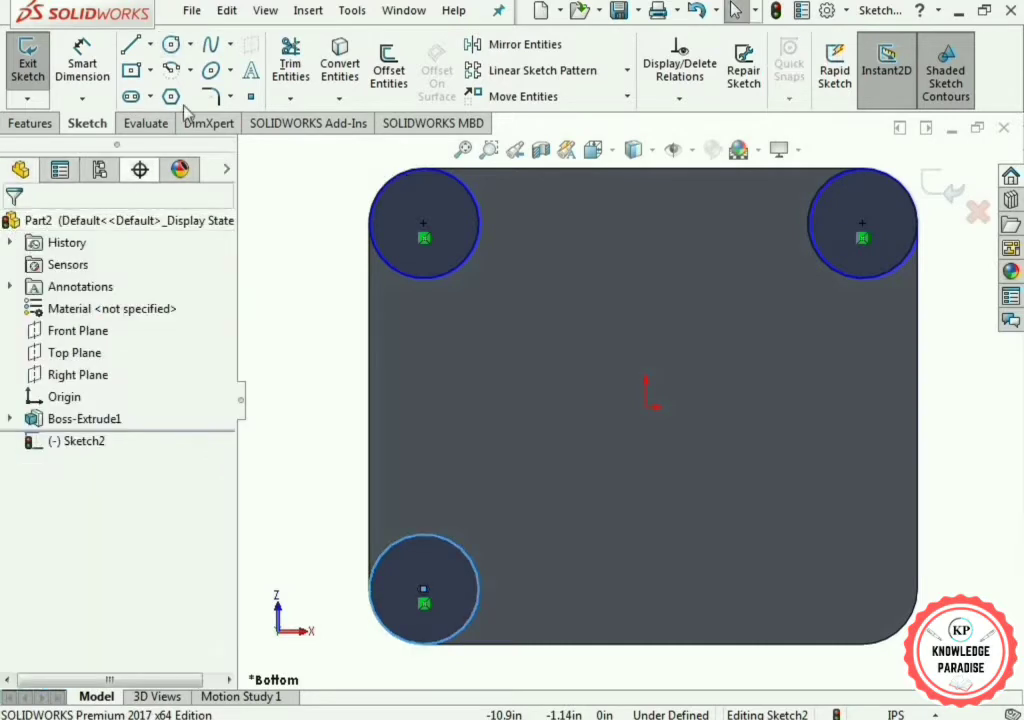
Step: Draw a circle concentric with the lower-right rounded corner, reaching out to the corner arc
left_click(171, 49)
scroll(859, 450, "down", 1)
left_click(858, 638)
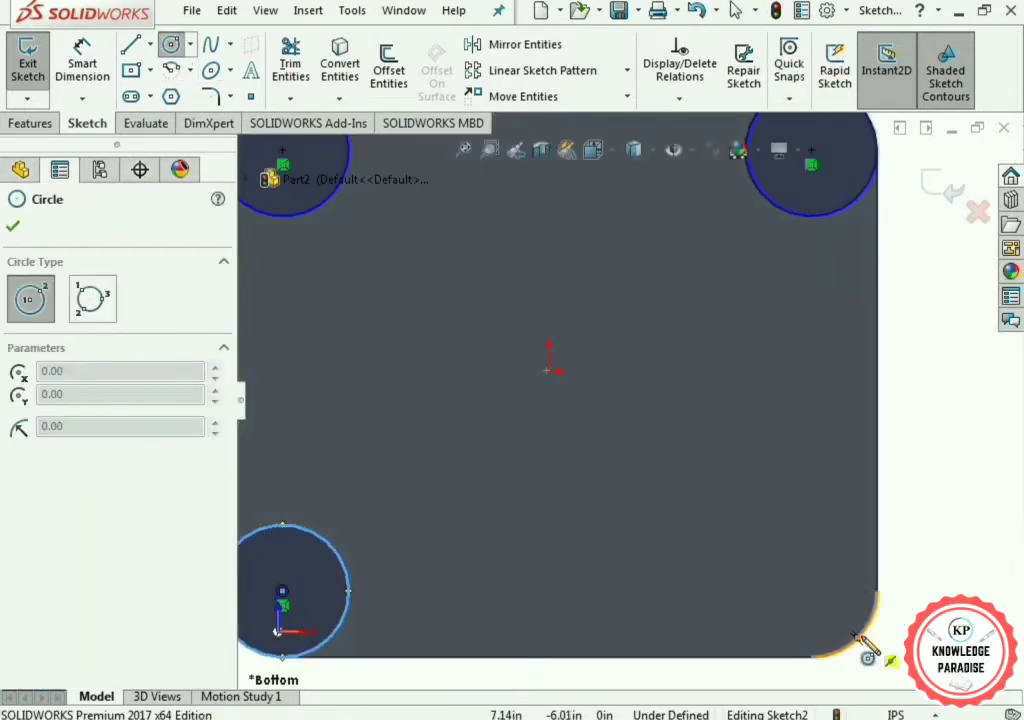
left_click(811, 591)
left_click(857, 637)
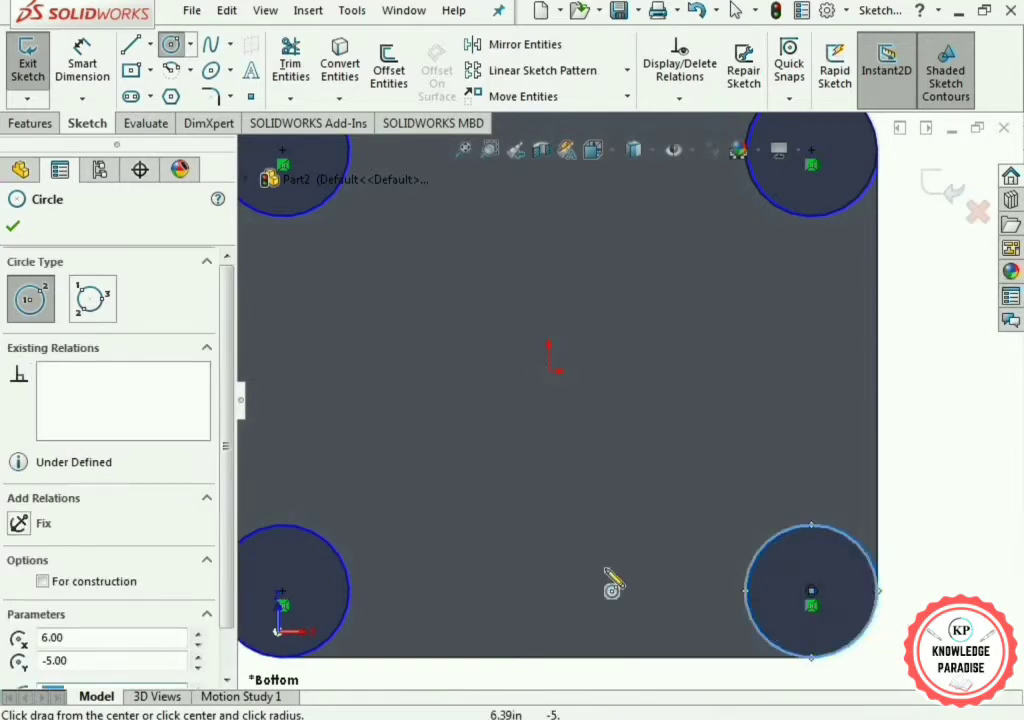
left_click(12, 232)
Step: Extrude the four corner circles as merged bosses with a blind depth of 12 in, away from the plate
key("f")
middle_click_drag(868, 383, 715, 445)
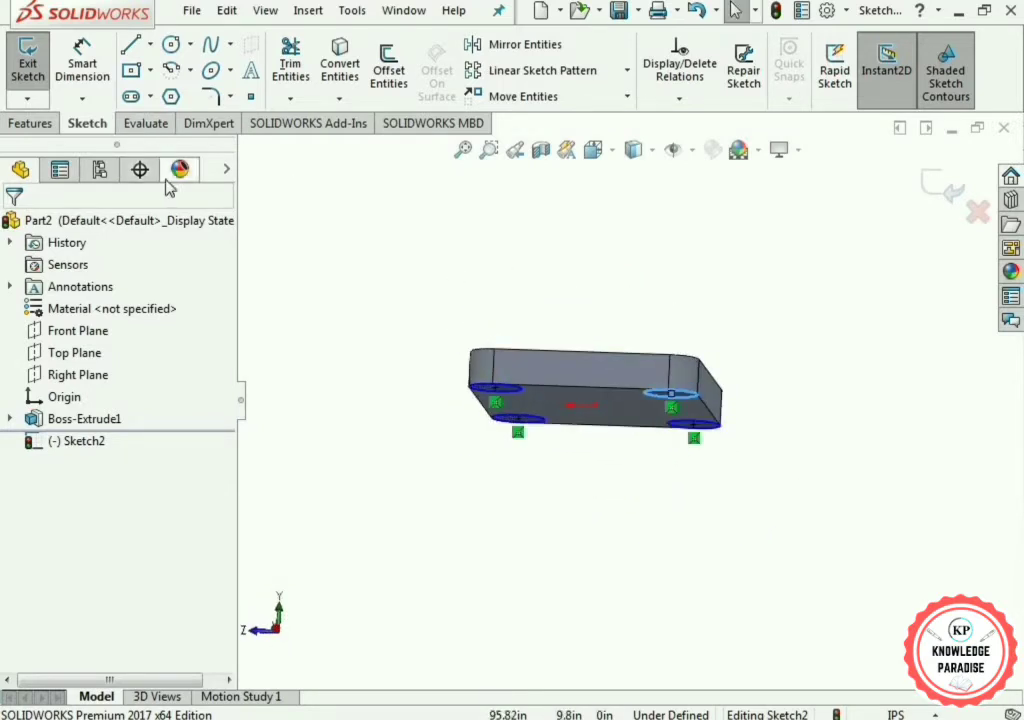
left_click(28, 123)
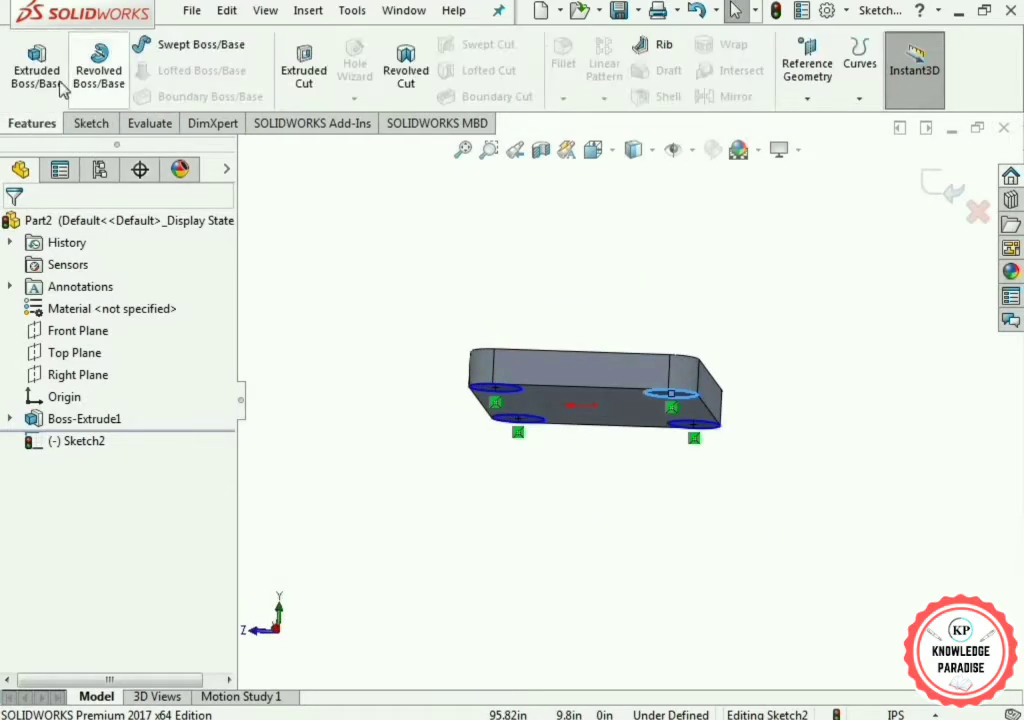
left_click(37, 72)
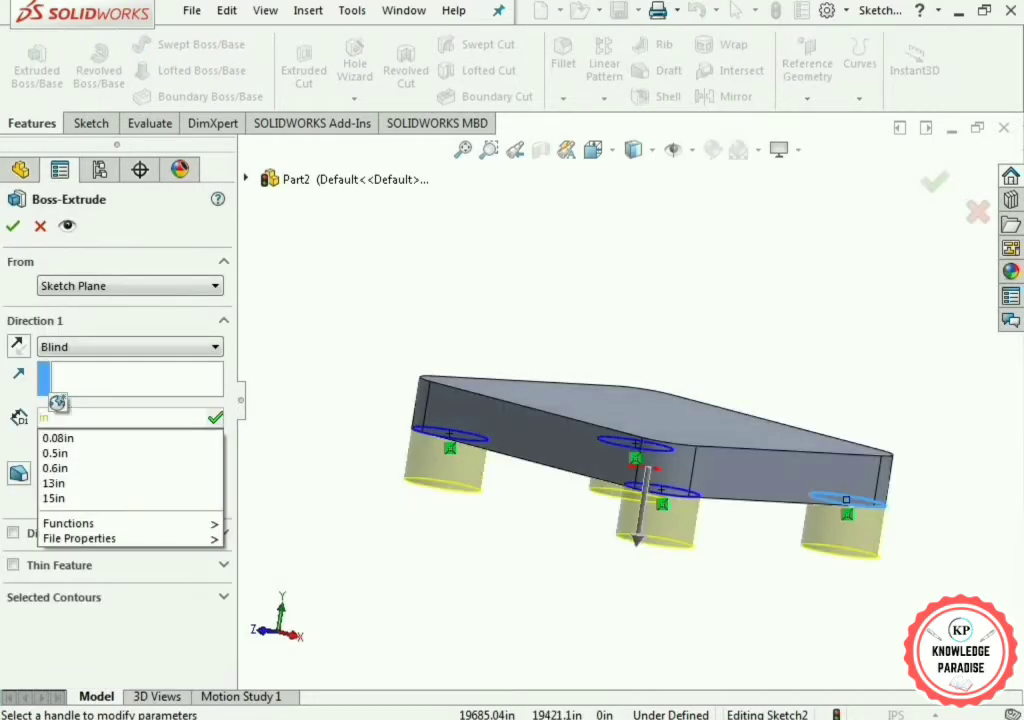
type("12in")
key("Return")
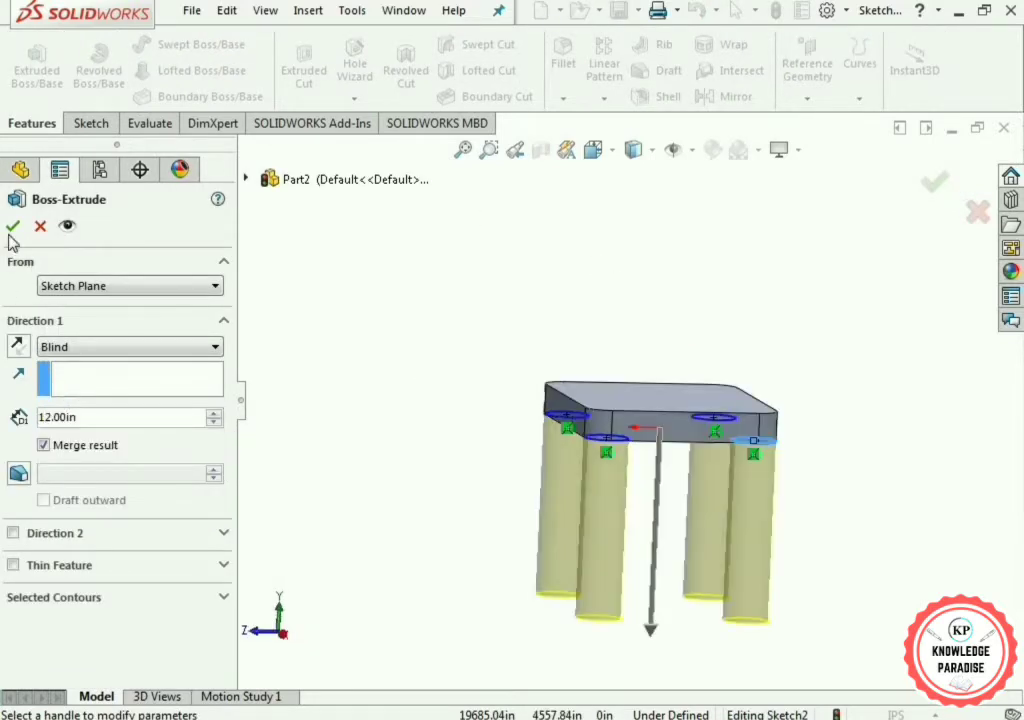
left_click(13, 228)
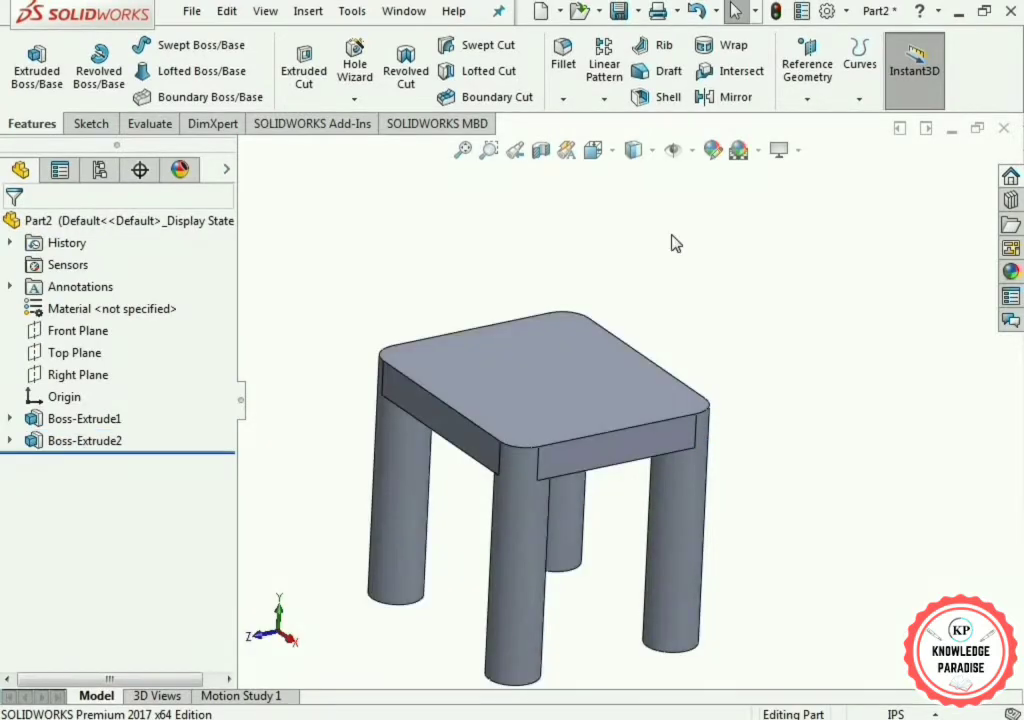
Step: Start a new sketch on the plate's large top face and view that face straight on
scroll(655, 297, "down", 2)
middle_click_drag(631, 333, 606, 366)
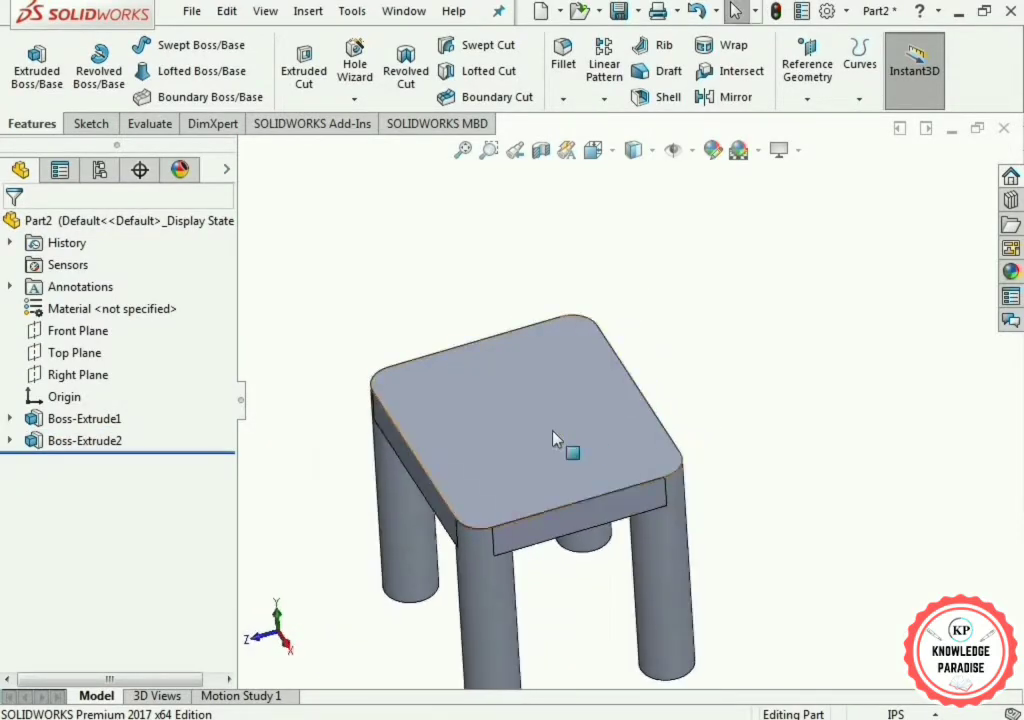
left_click(517, 386)
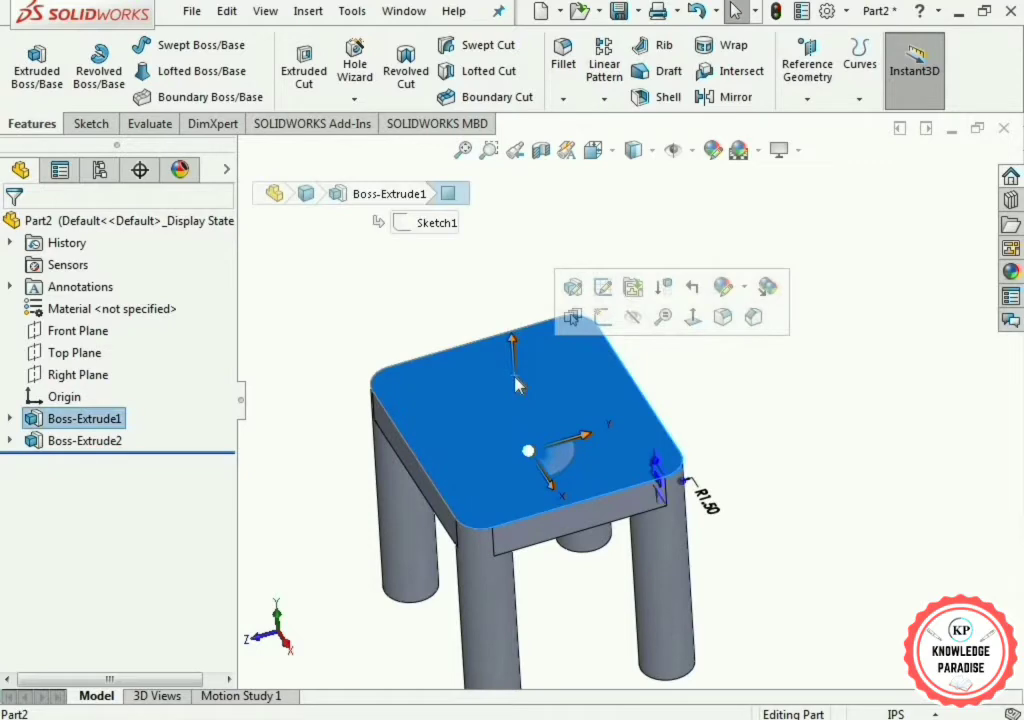
left_click(602, 318)
left_click(610, 150)
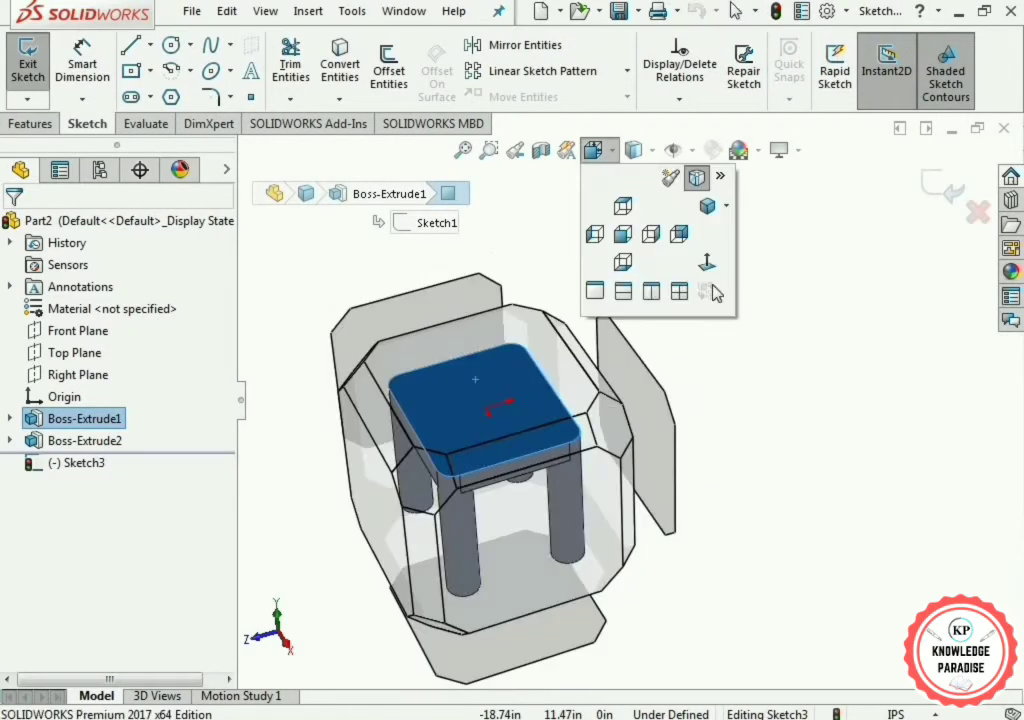
left_click(713, 287)
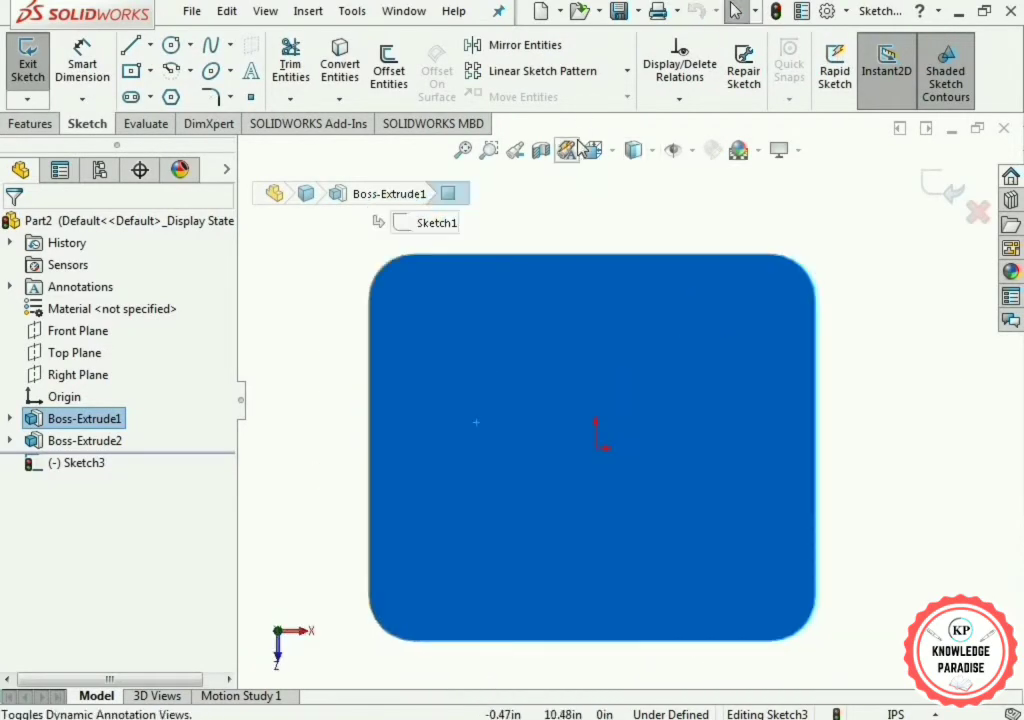
Step: Draw a horizontal line along the plate's upper edge between the ends of its two corner arcs
left_click(151, 46)
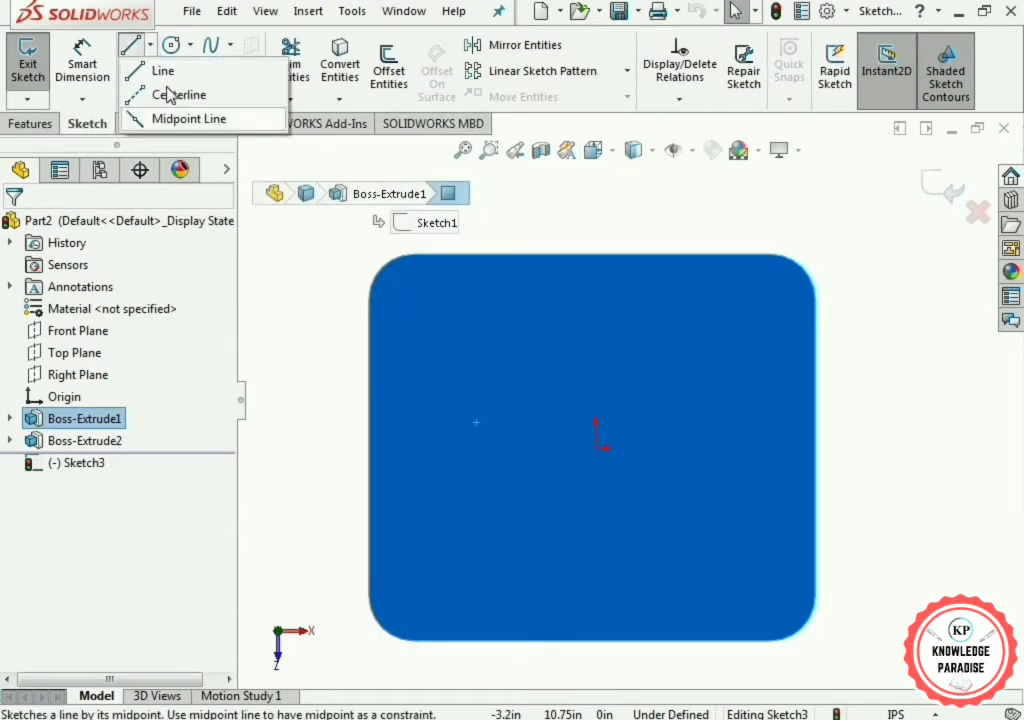
left_click(162, 68)
scroll(500, 220, "down", 2)
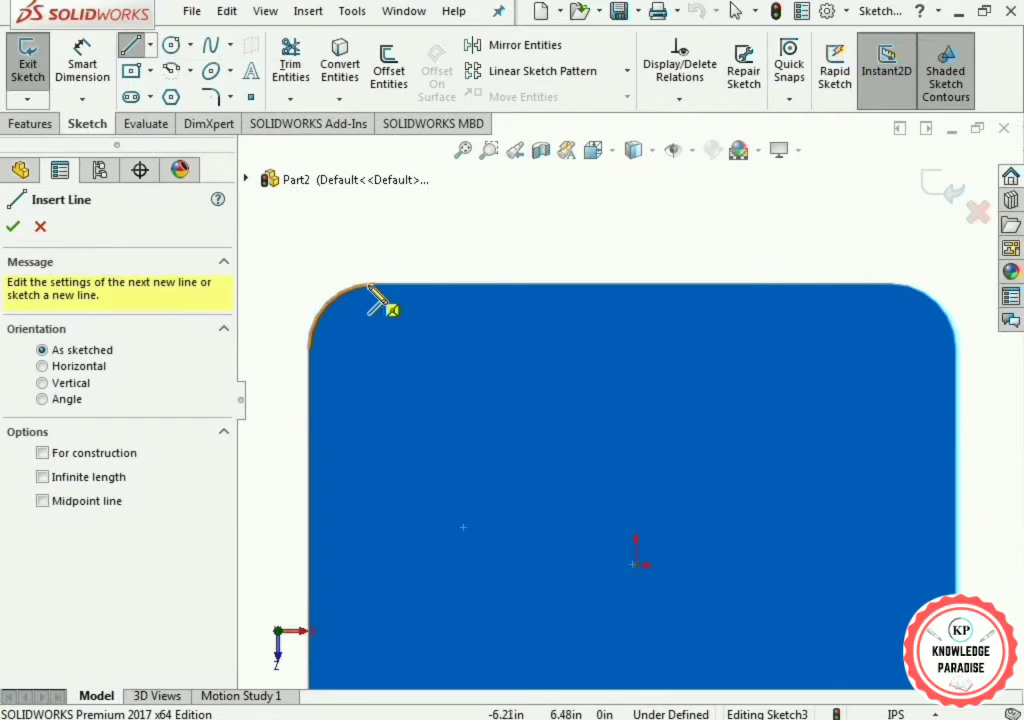
left_click(374, 286)
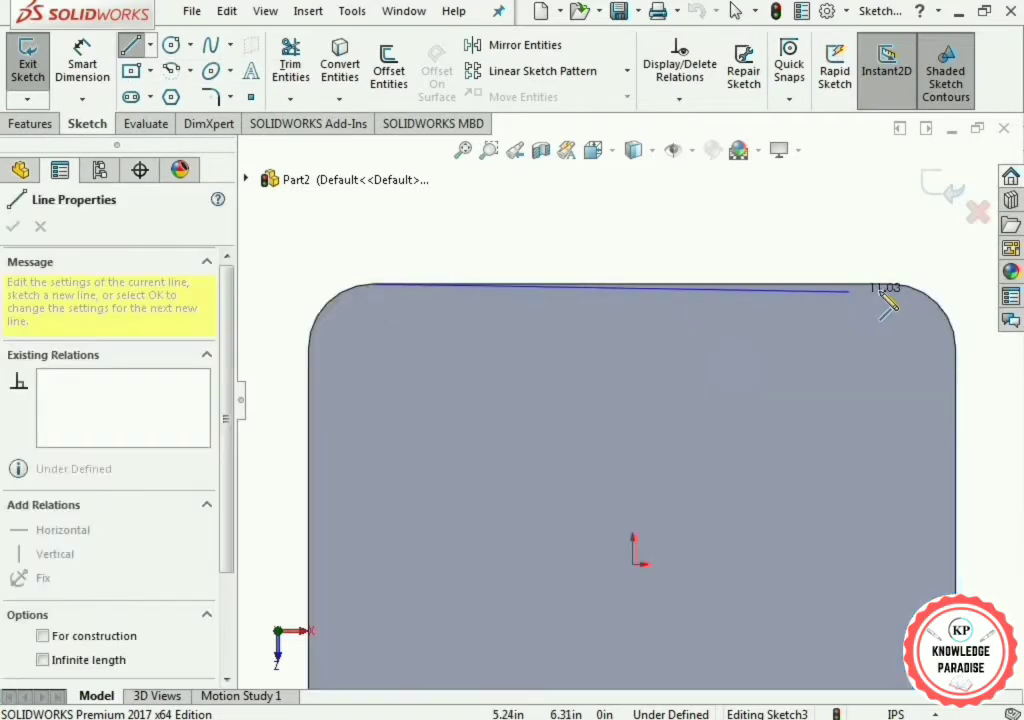
left_click(890, 286)
key("Escape")
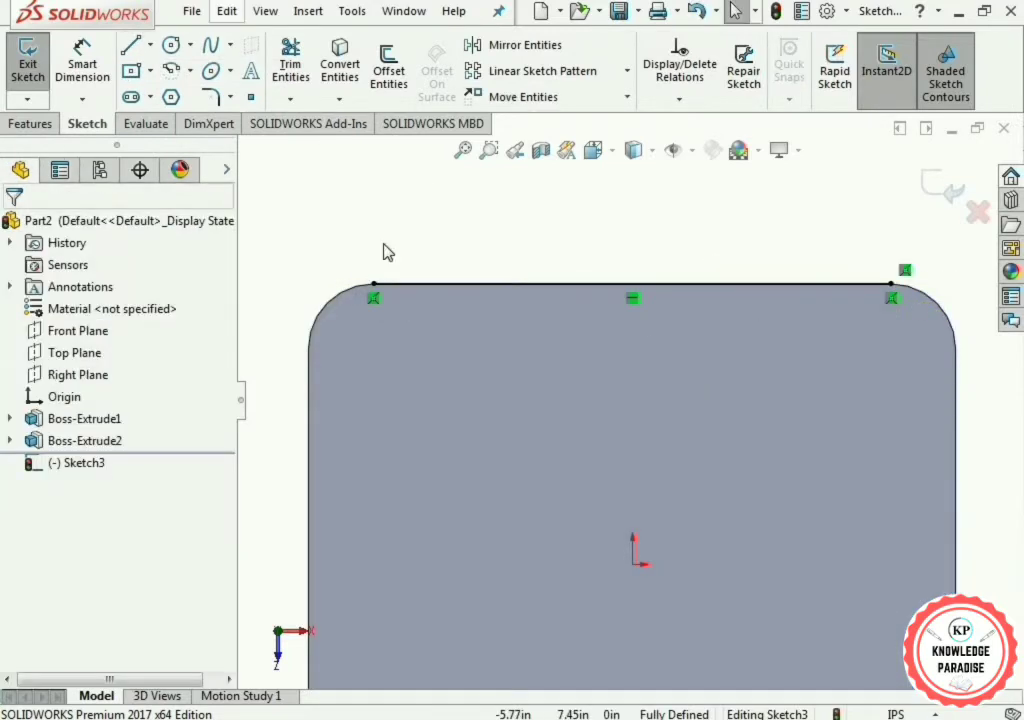
Step: Draw a centerpoint arc of about 78° over the upper-left rounded corner, starting from the line's left end
left_click(193, 73)
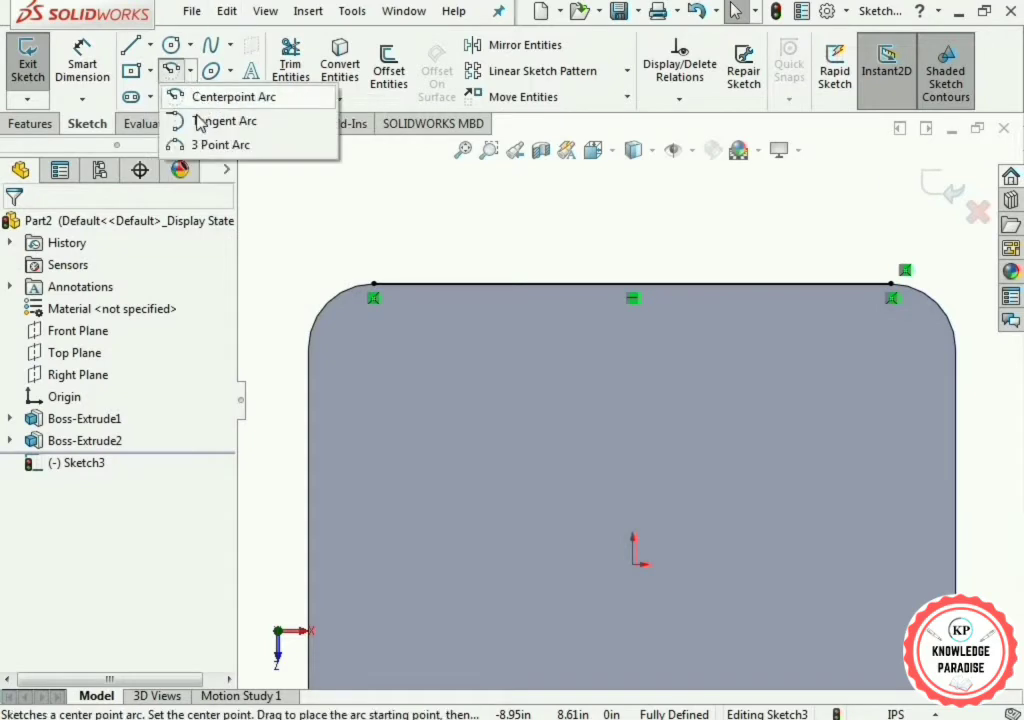
left_click(182, 96)
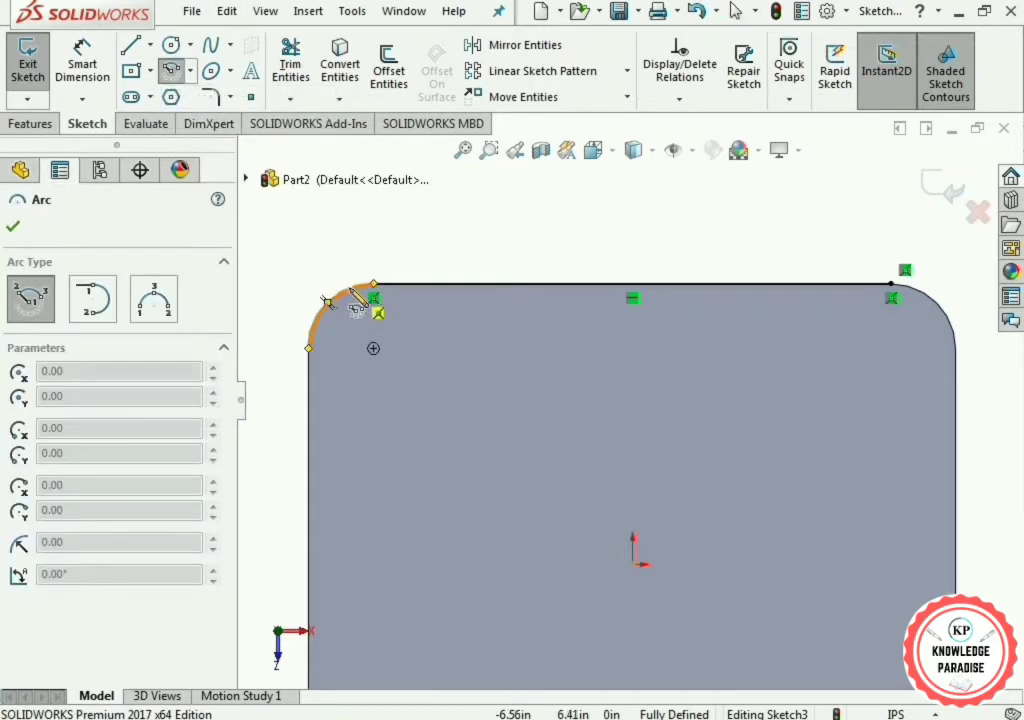
left_click(373, 349)
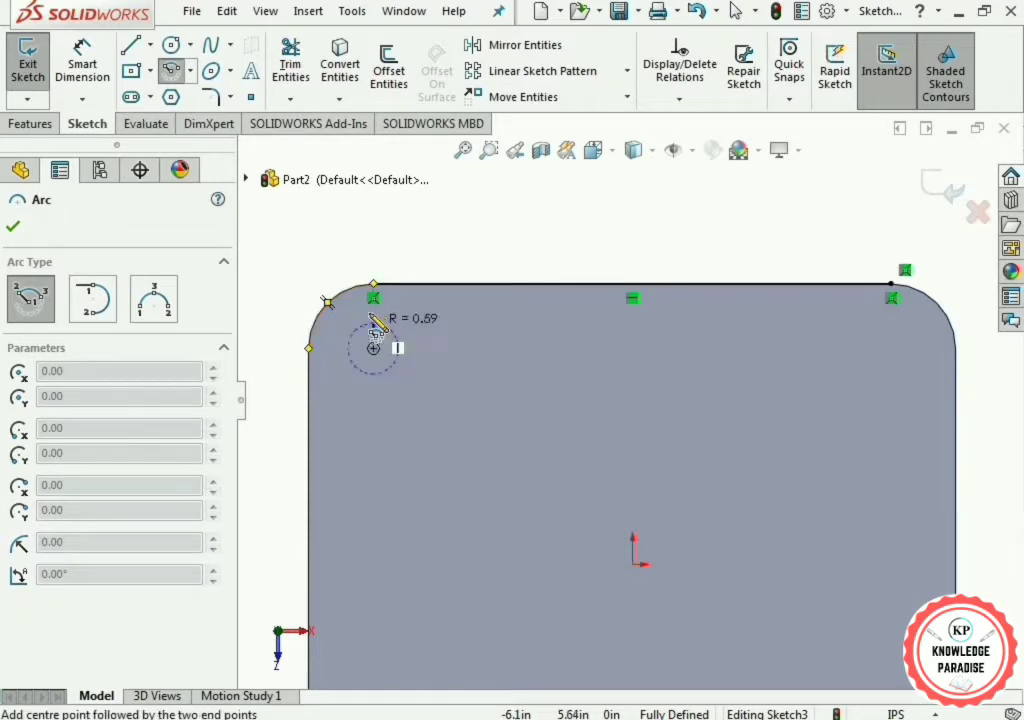
left_click(373, 285)
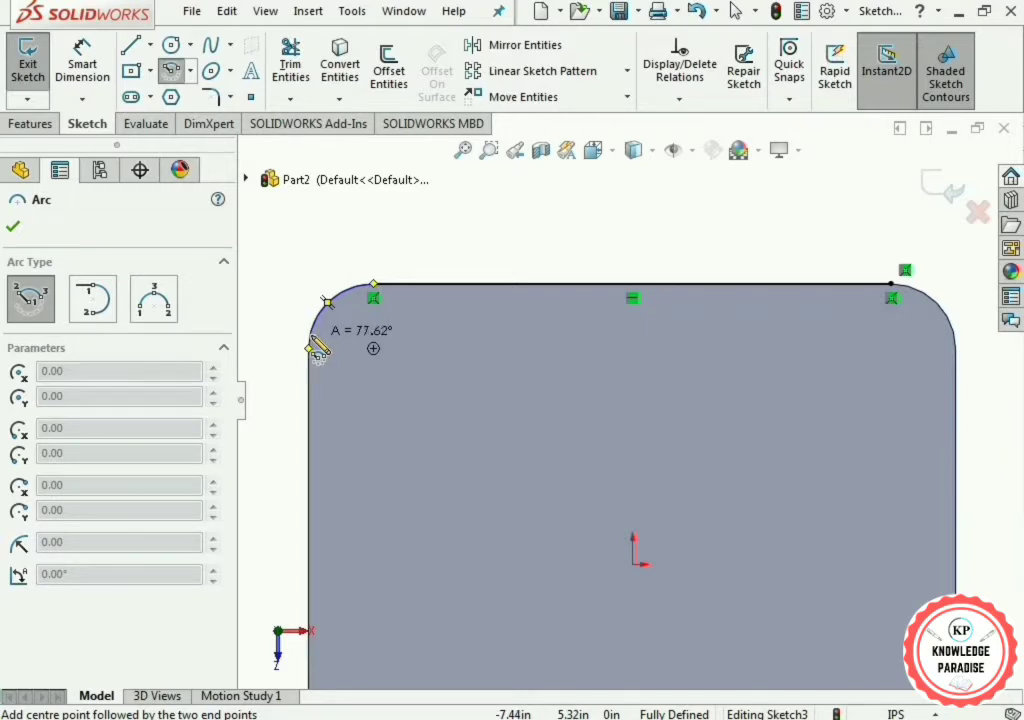
left_click(310, 346)
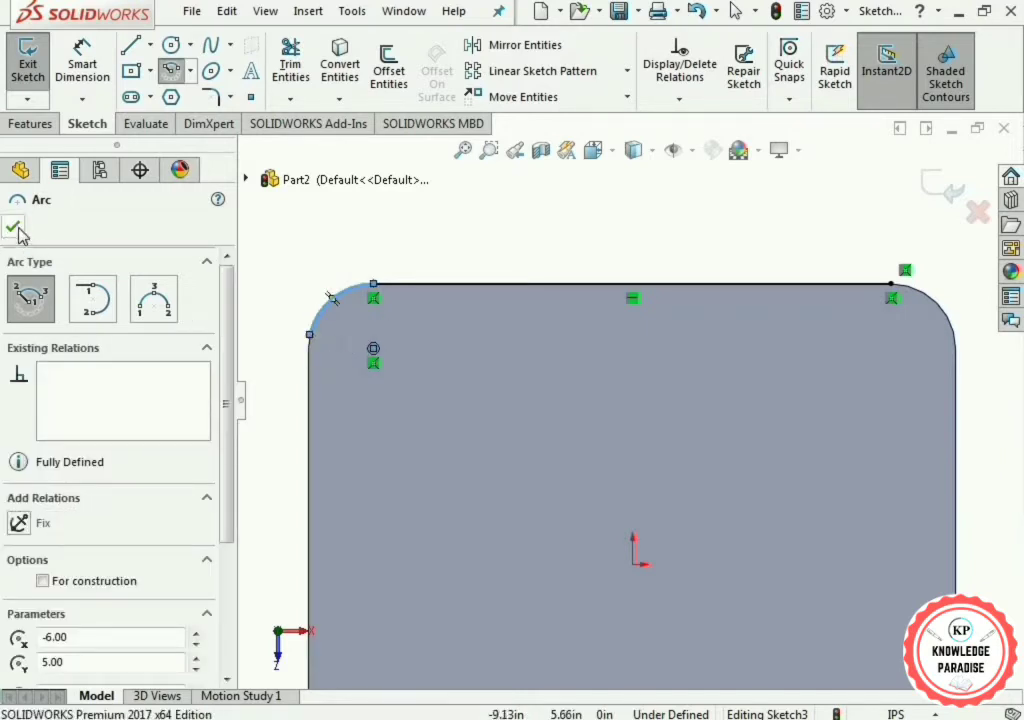
left_click(13, 228)
Step: Draw a horizontal helper line from the lower end of the left corner arc across the plate, ending just beyond its right edge
left_click(290, 65)
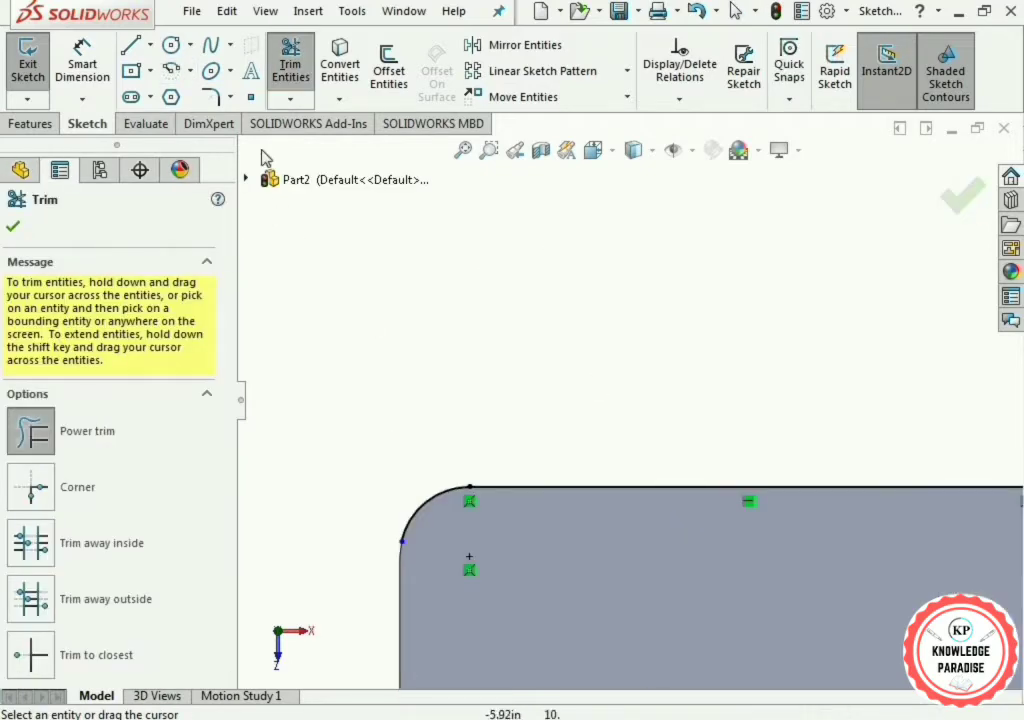
scroll(632, 418, "up", 3)
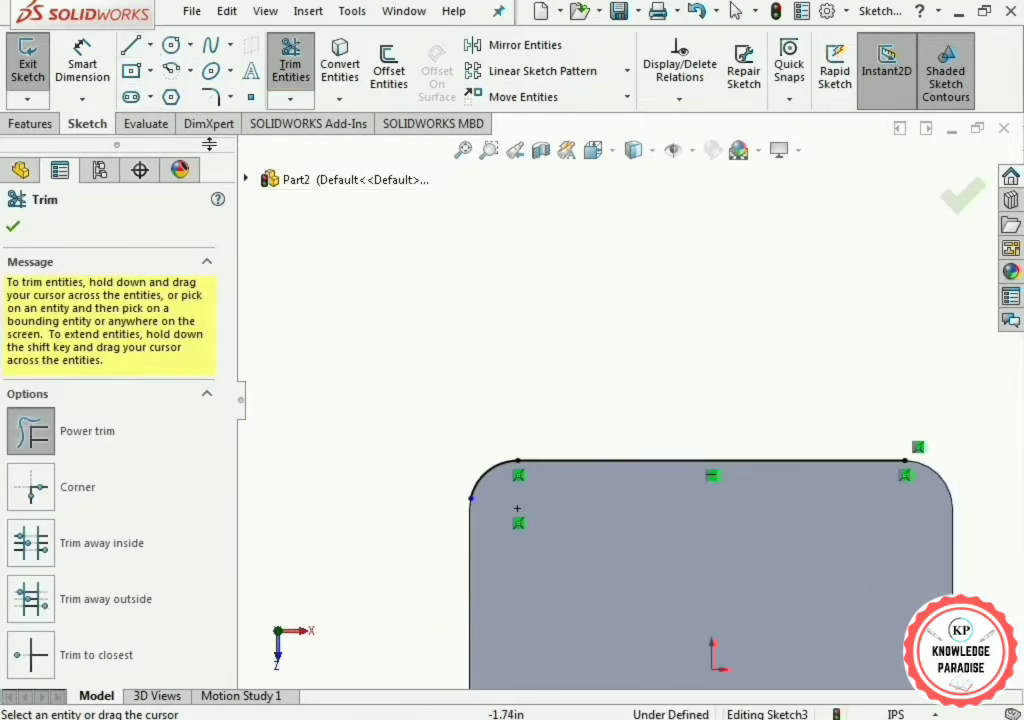
left_click(131, 45)
scroll(935, 464, "down", 1)
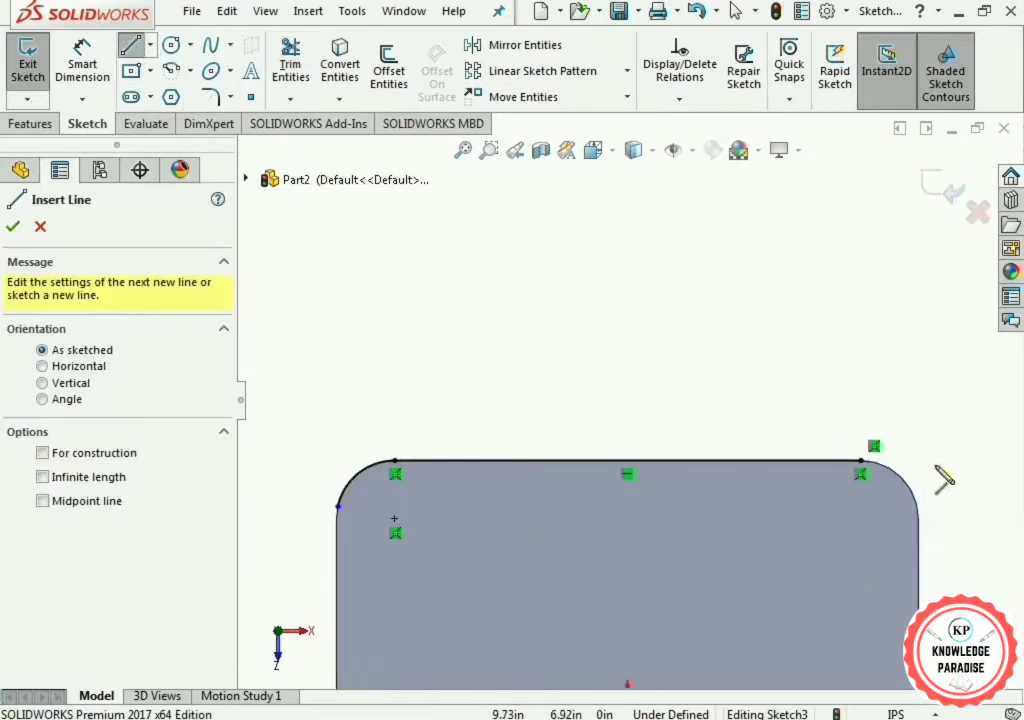
left_click(337, 506)
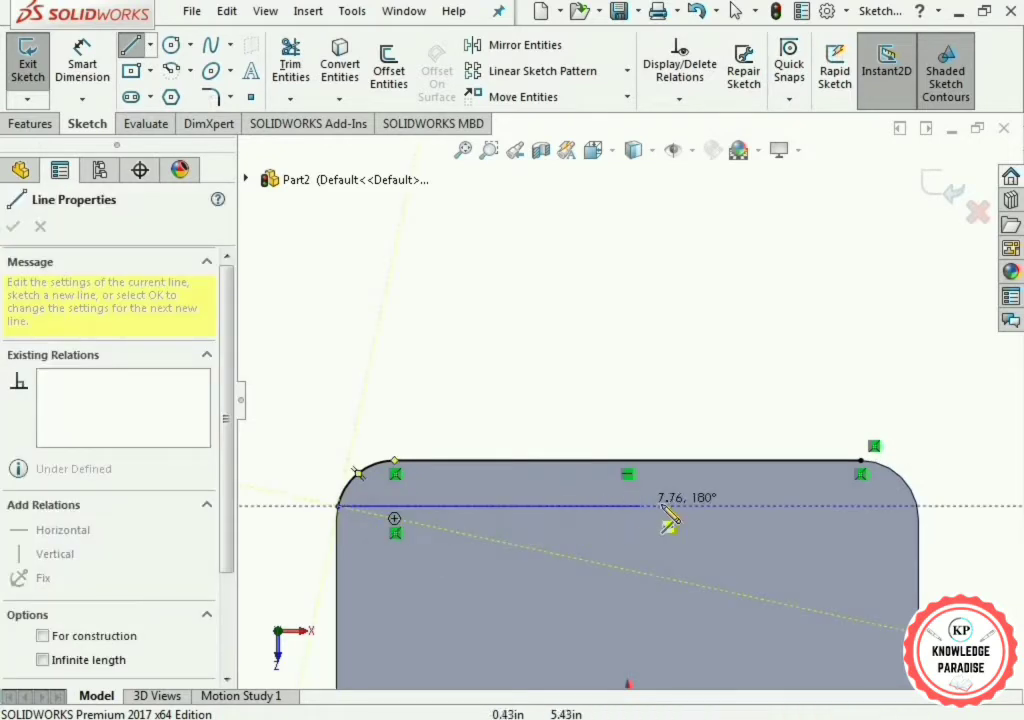
left_click(932, 506)
key("Escape")
Step: Draw a centerpoint arc of radius 1.5 in and about 78° over the upper-right rounded corner, ending on the horizontal helper line
scroll(934, 565, "down", 2)
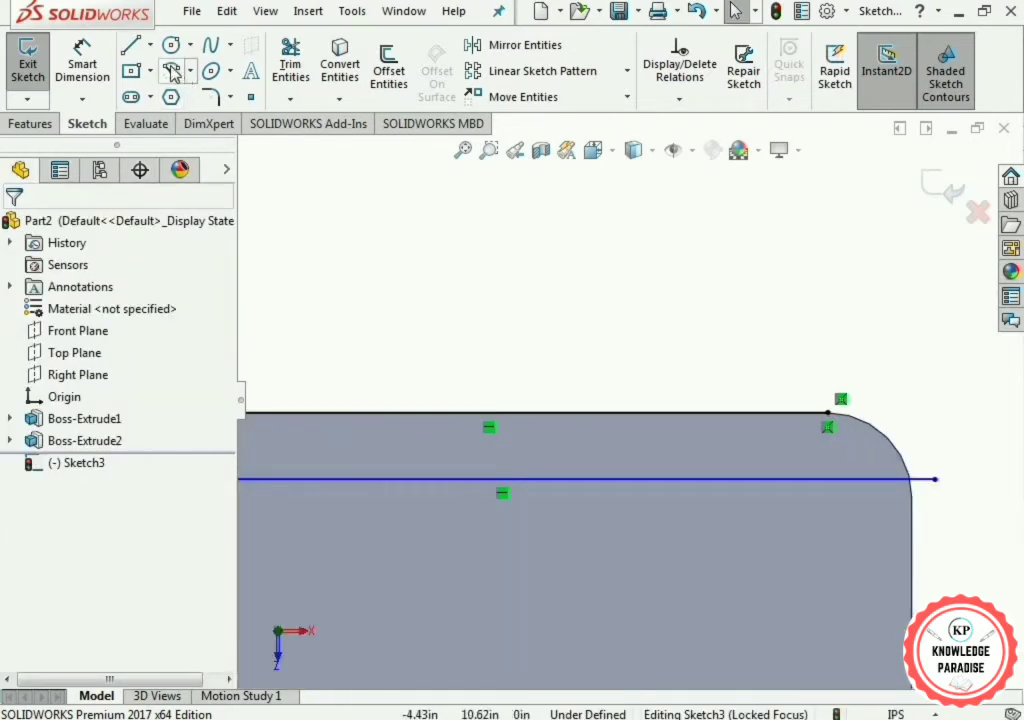
left_click(172, 70)
scroll(914, 452, "down", 1)
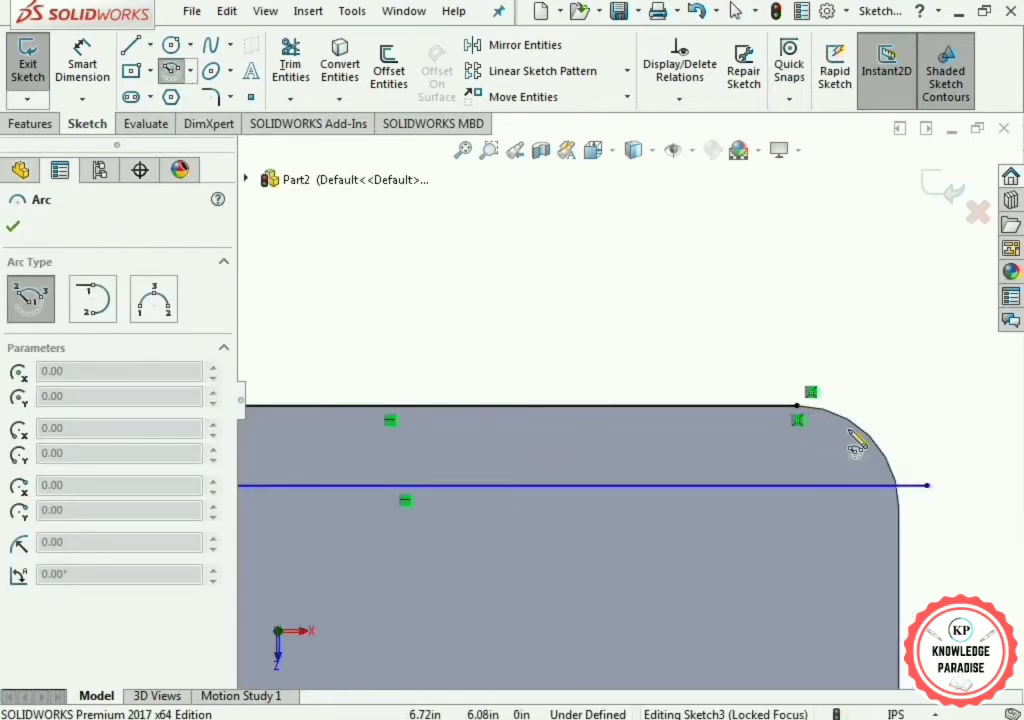
left_click(796, 507)
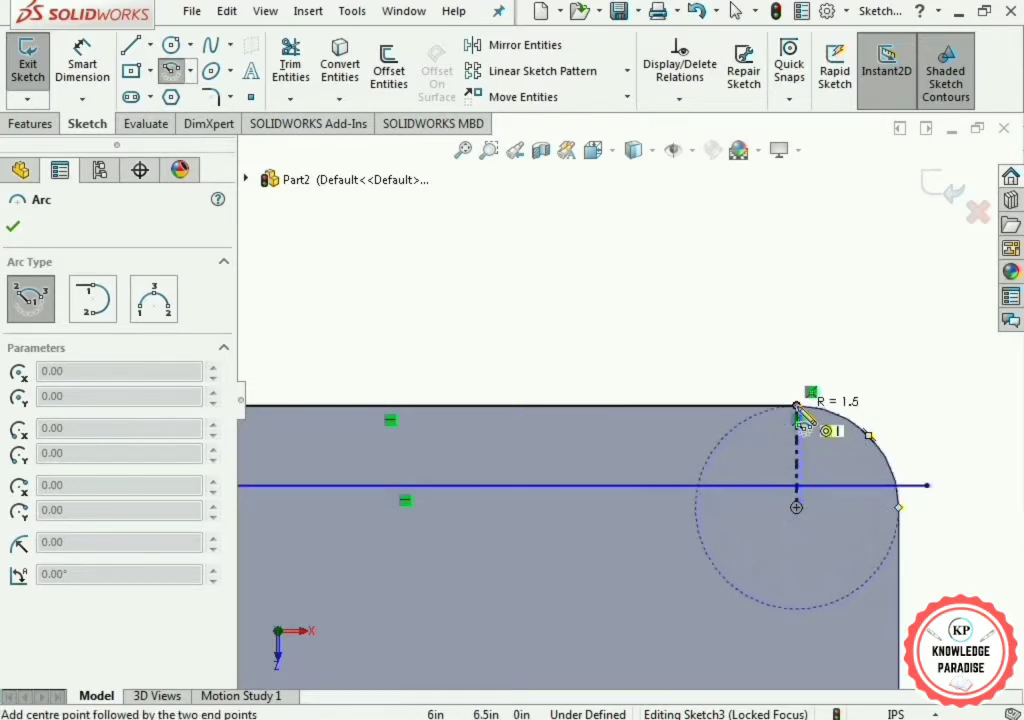
left_click(799, 406)
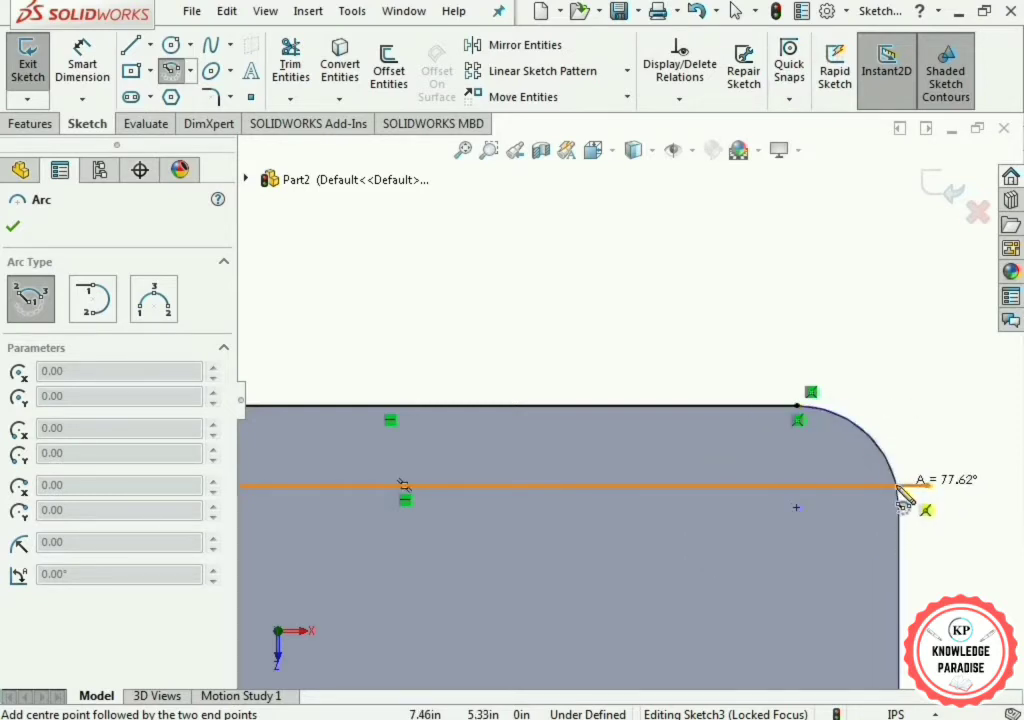
left_click(897, 487)
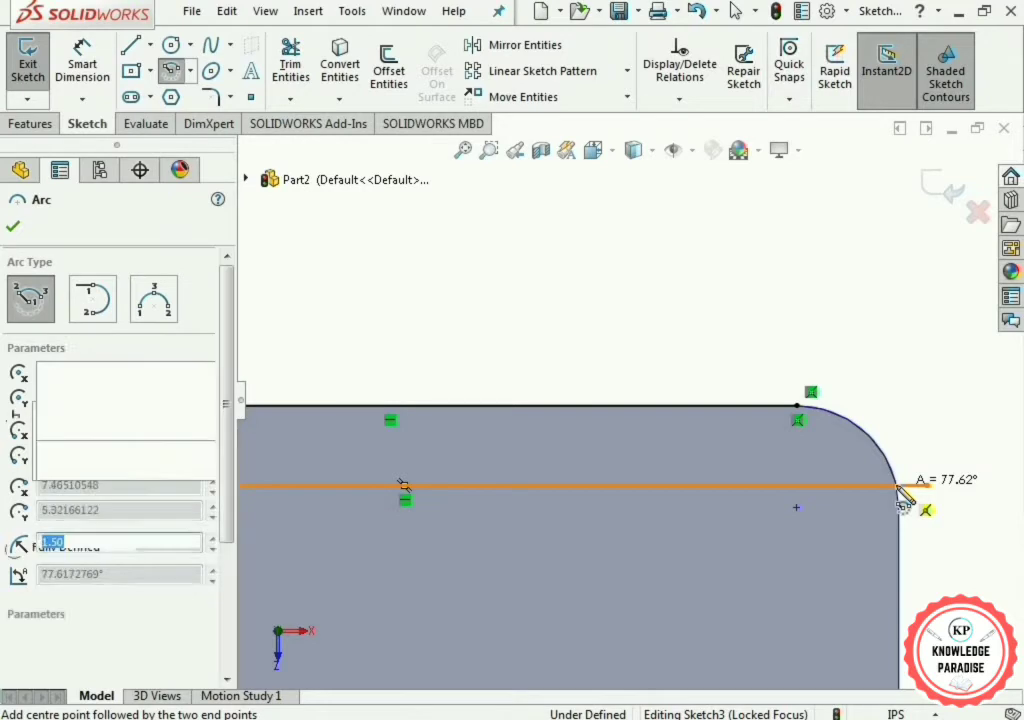
left_click(13, 226)
Step: Trim away the whole horizontal helper line, including its short stub beyond the plate's right edge
scroll(490, 318, "up", 3)
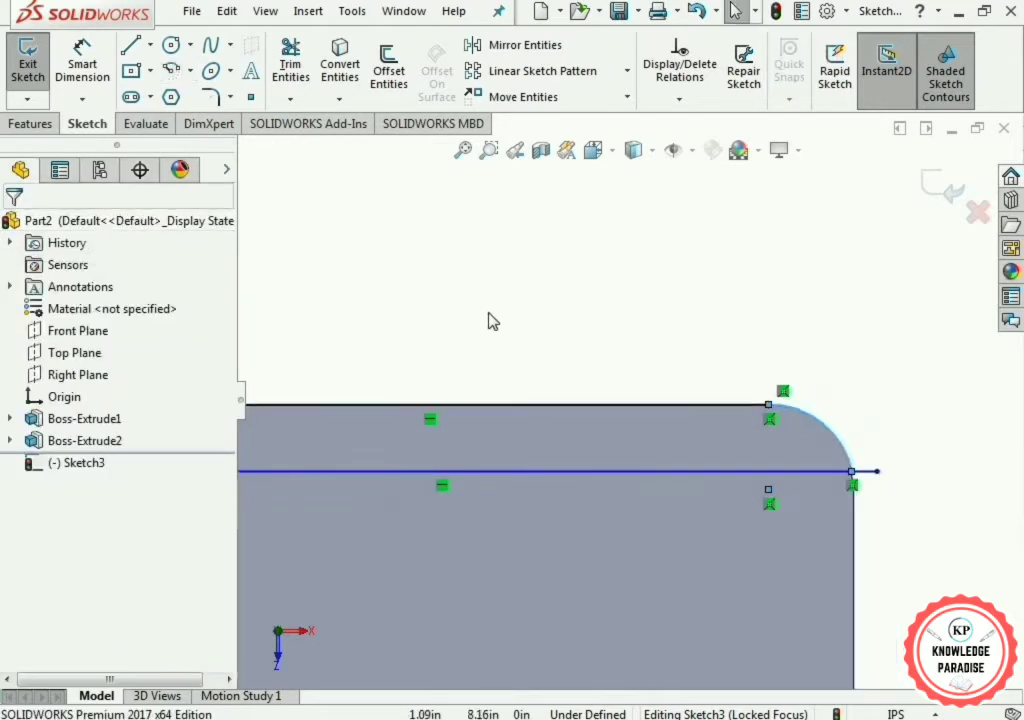
left_click(290, 68)
scroll(505, 343, "up", 1)
scroll(462, 427, "down", 1)
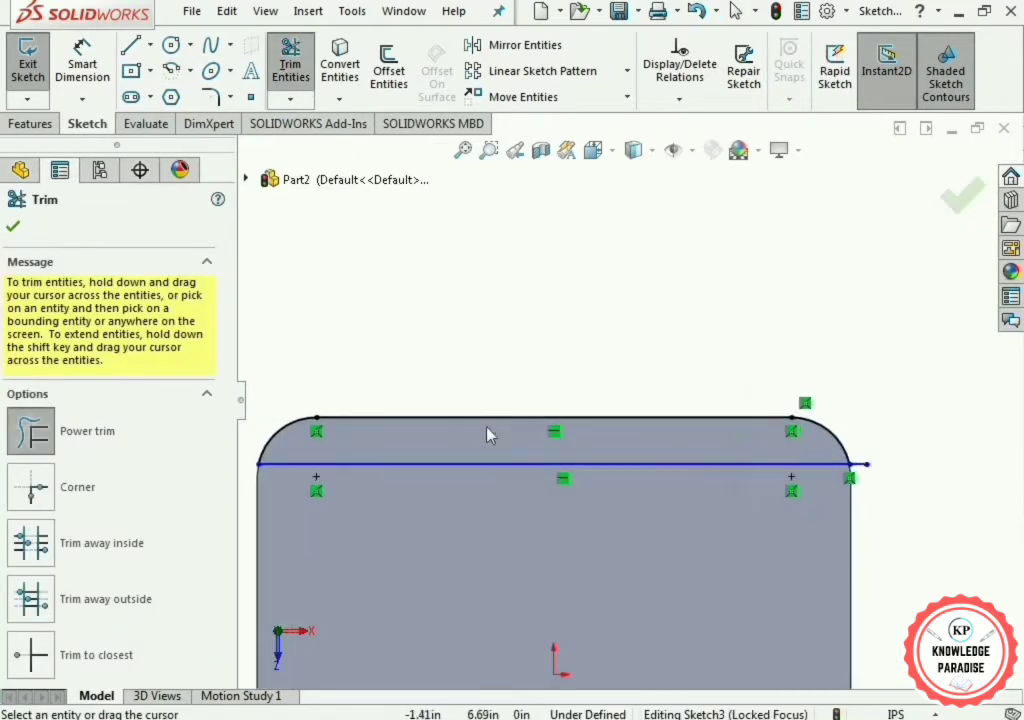
left_click_drag(521, 496, 887, 434)
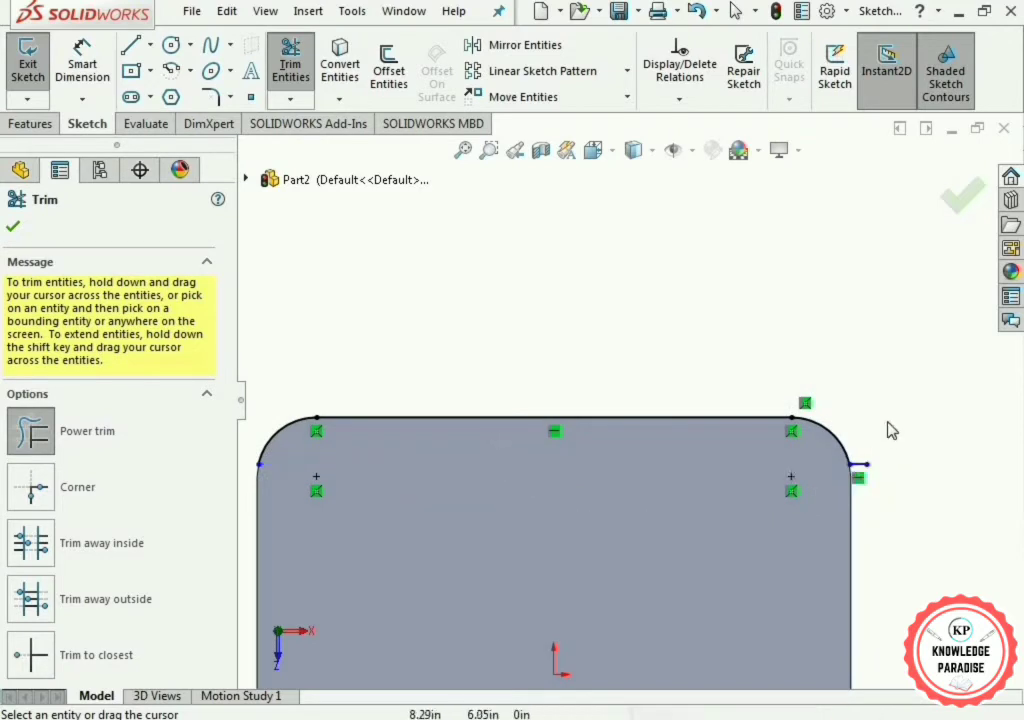
scroll(805, 466, "down", 3)
left_click_drag(760, 481, 731, 553)
scroll(599, 533, "up", 3)
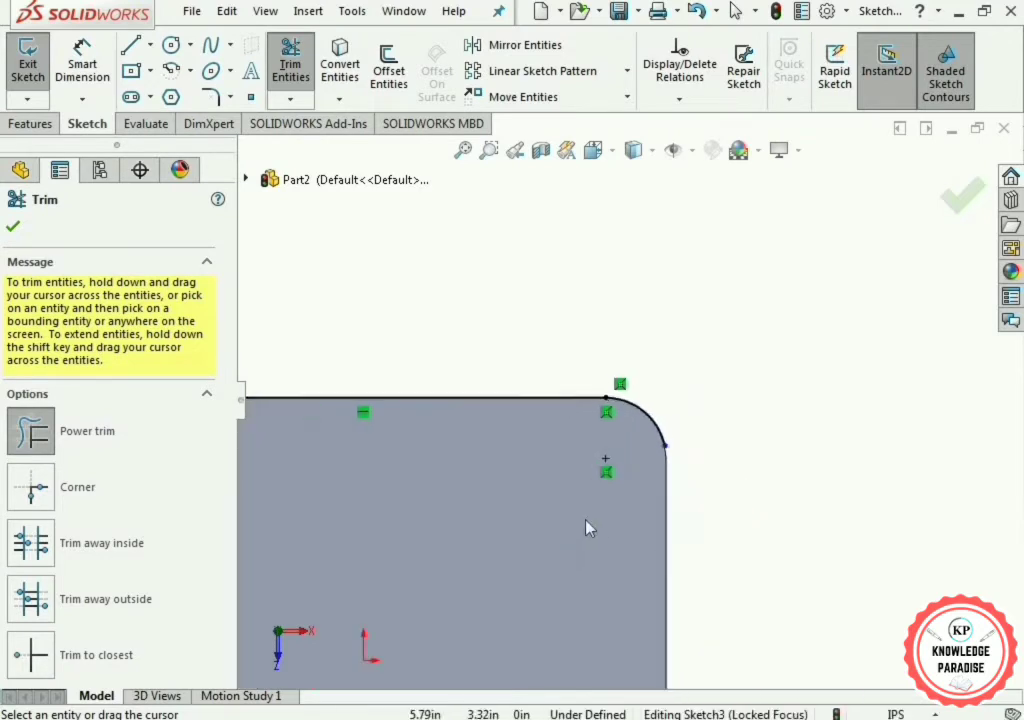
left_click(13, 229)
Step: Draw a vertical line about 0.91 in long from the midpoint of the upper edge line down into the plate
scroll(379, 380, "up", 3)
scroll(398, 263, "down", 3)
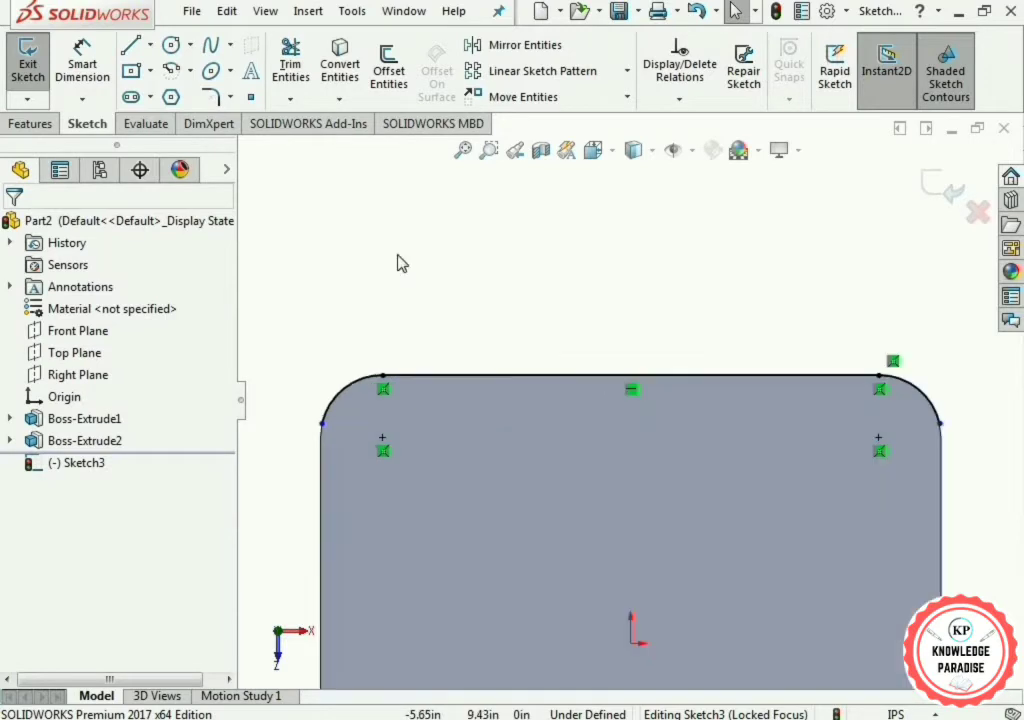
left_click(137, 57)
scroll(720, 295, "down", 2)
left_click(610, 400)
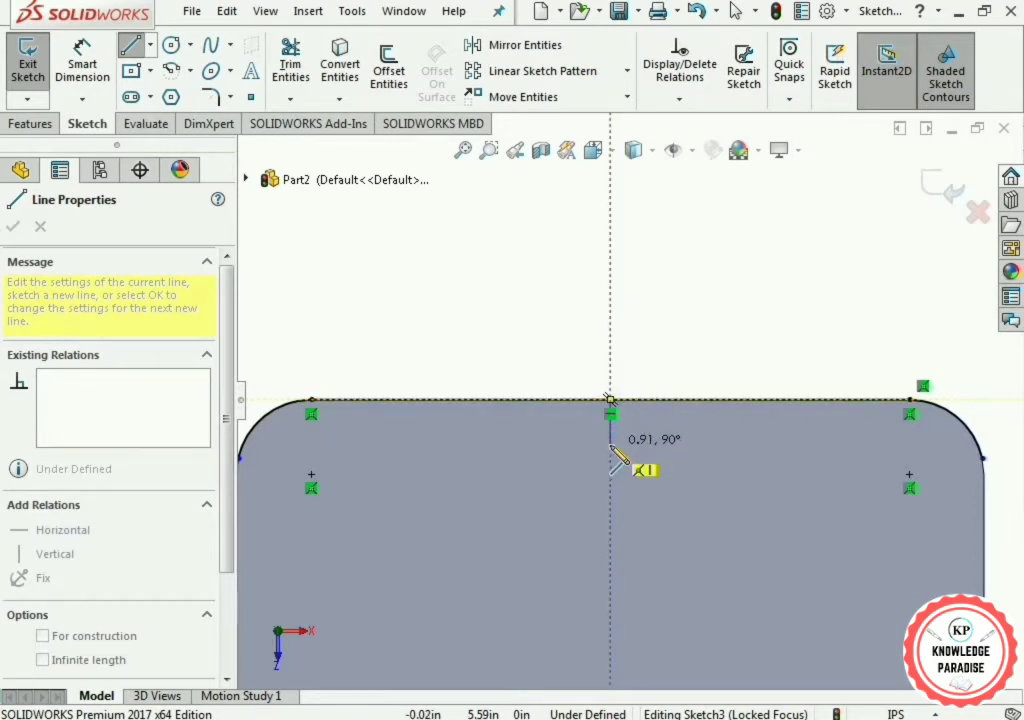
left_click(610, 444)
key("Escape")
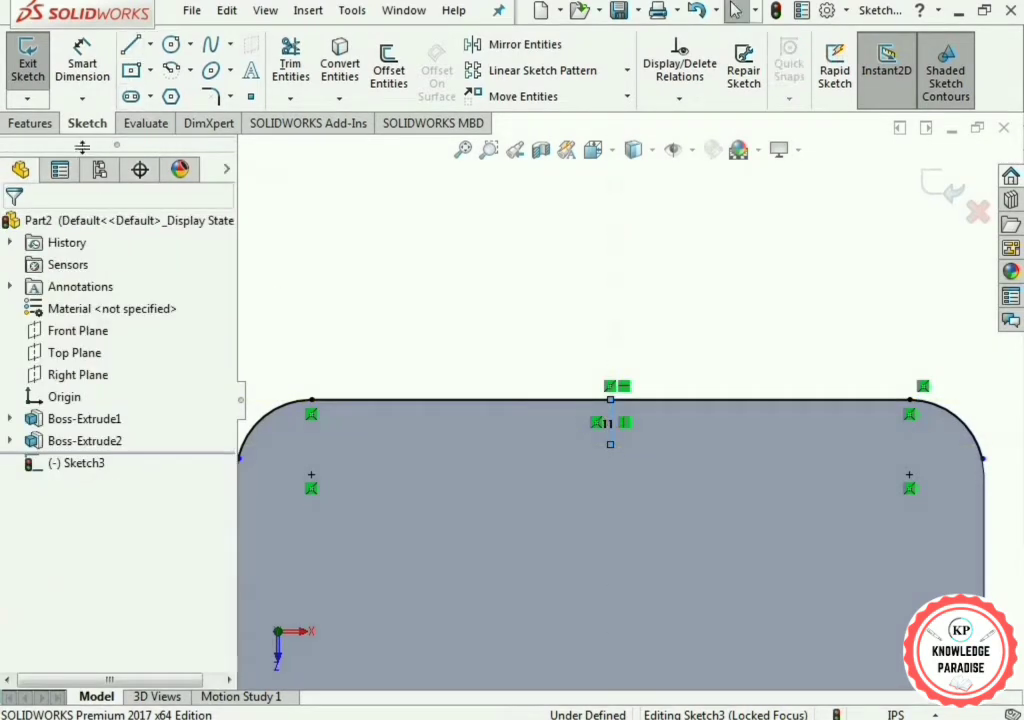
Step: Dimension the short vertical line and set its length to 0.7 in
left_click(88, 72)
left_click(610, 425)
scroll(680, 380, "down", 2)
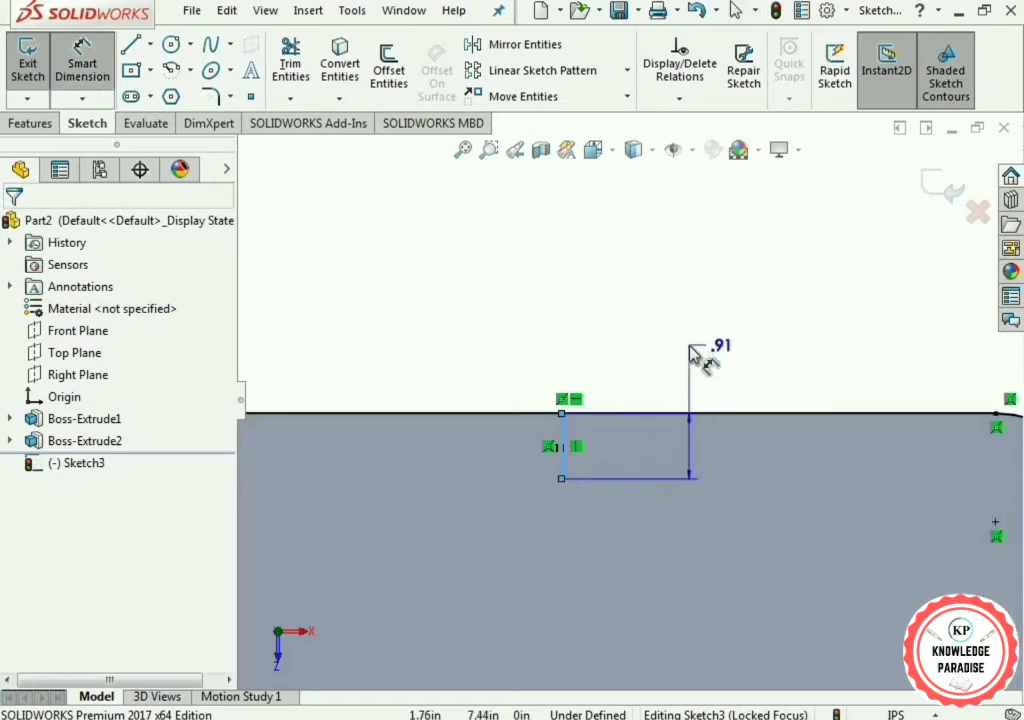
left_click(697, 356)
type("0.7in")
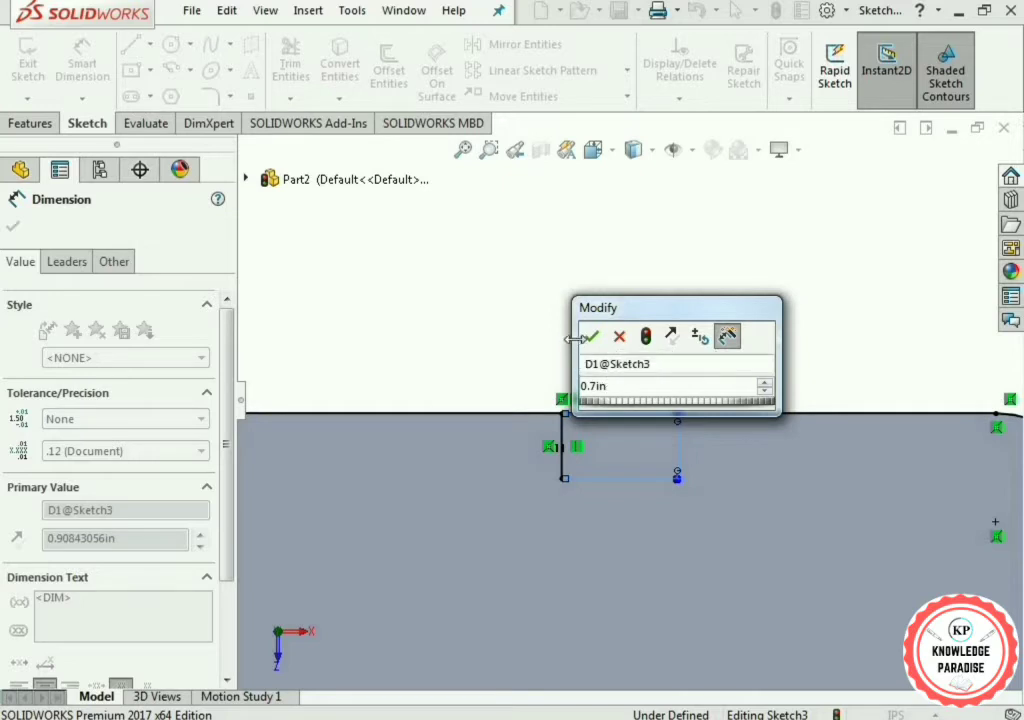
key("Return")
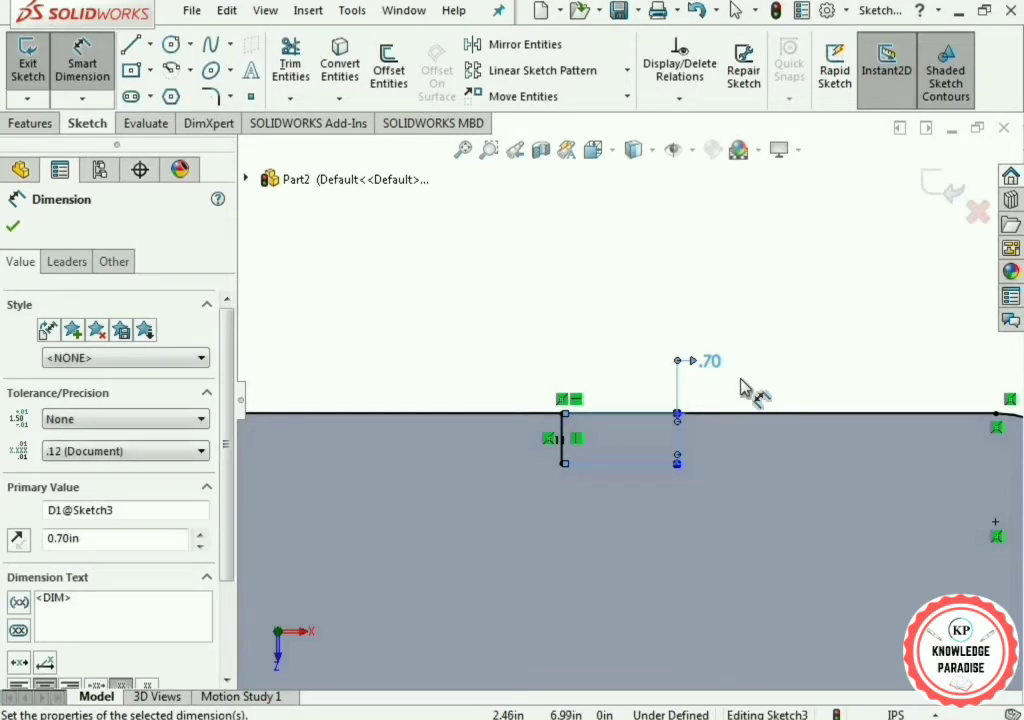
left_click(13, 226)
Step: Draw a 12 in horizontal line through the short vertical line's lower end, with its ends directly below those of the upper edge line
scroll(521, 381, "up", 3)
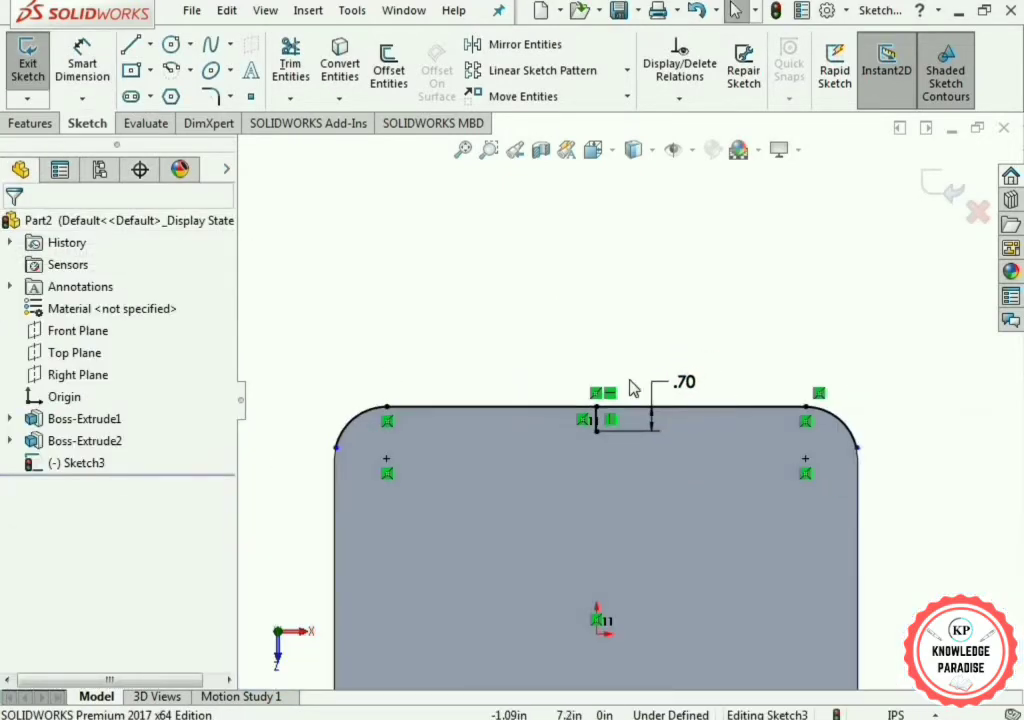
scroll(604, 343, "down", 5)
scroll(506, 279, "up", 2)
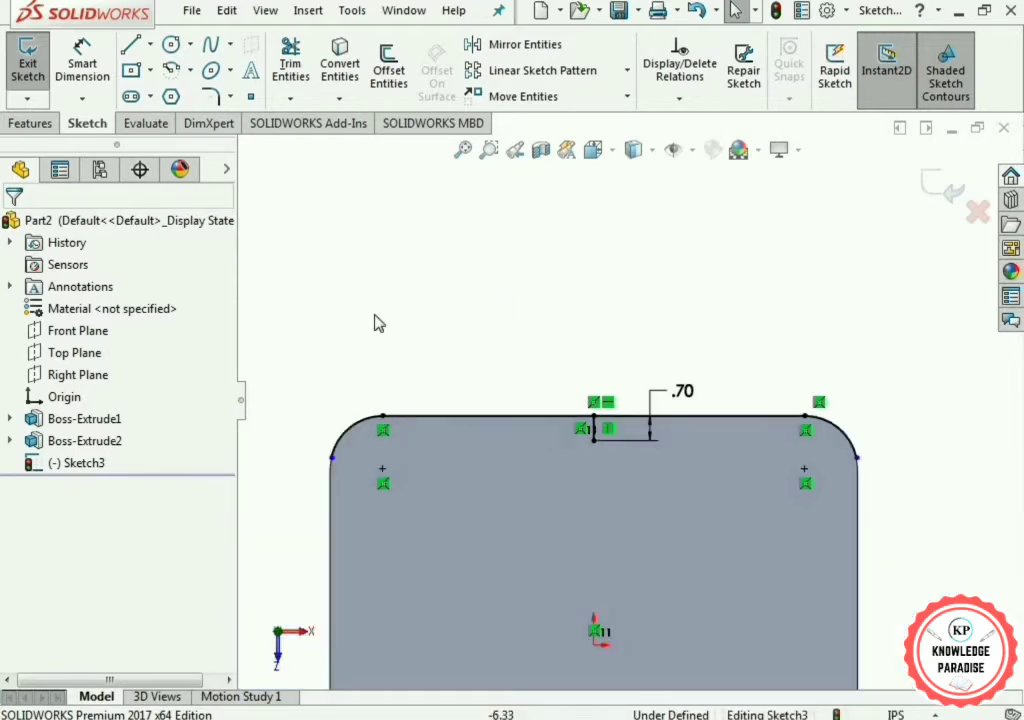
left_click(130, 44)
scroll(622, 430, "down", 2)
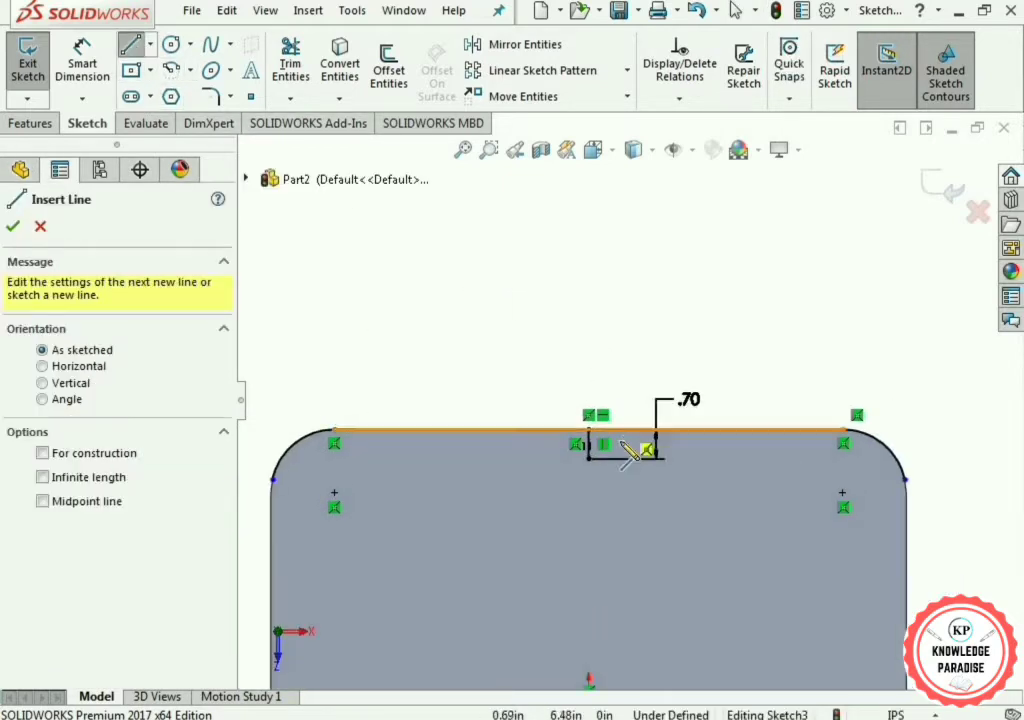
left_click(336, 459)
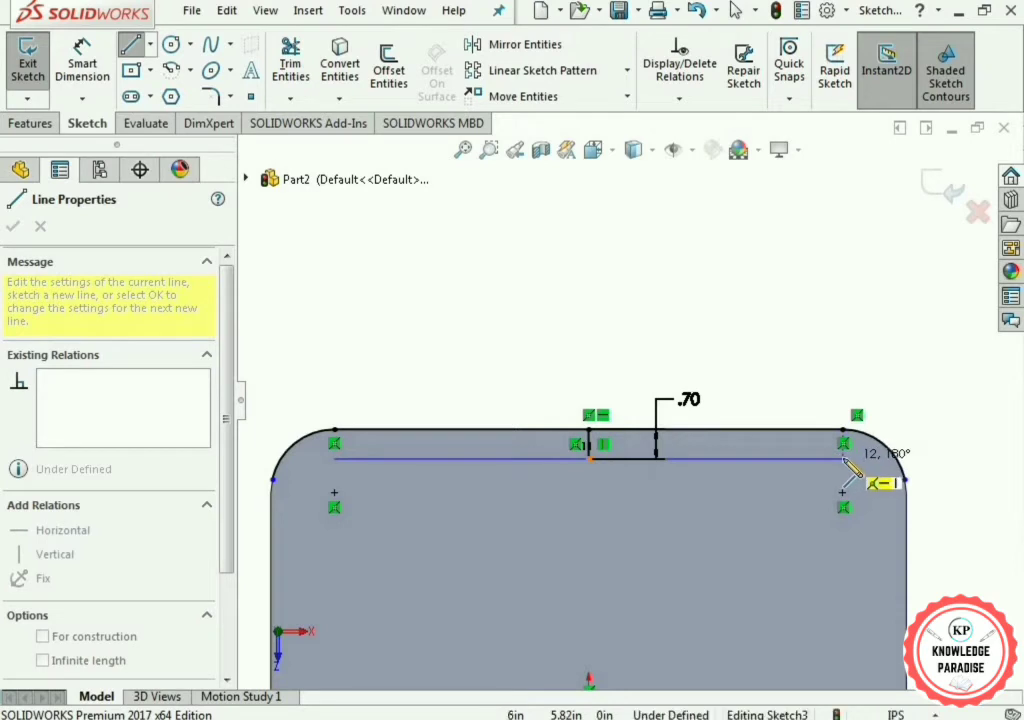
left_click(845, 460)
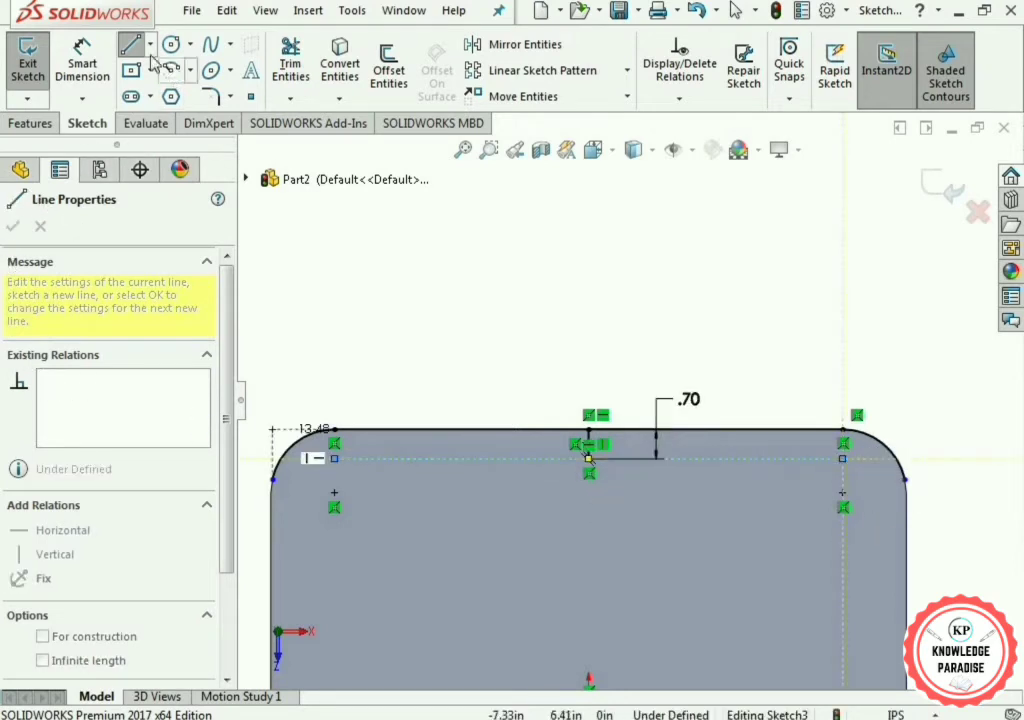
key("Escape")
scroll(480, 332, "down", 1)
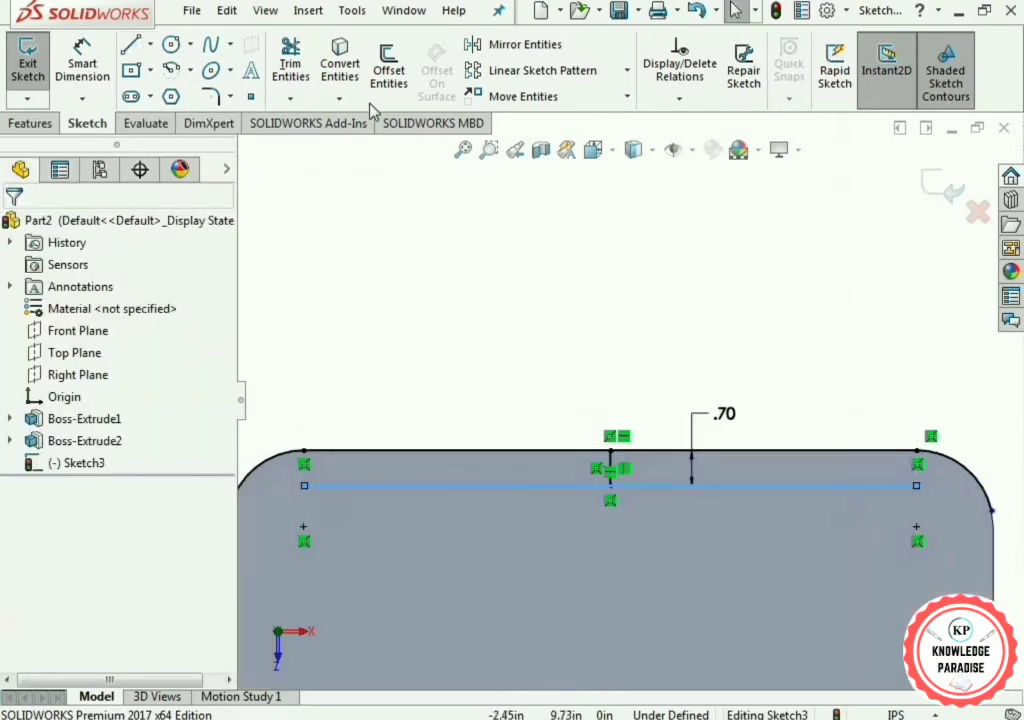
Step: Trim away the short vertical line between the two horizontal lines
left_click(289, 57)
scroll(523, 523, "down", 3)
left_click_drag(497, 521, 659, 519)
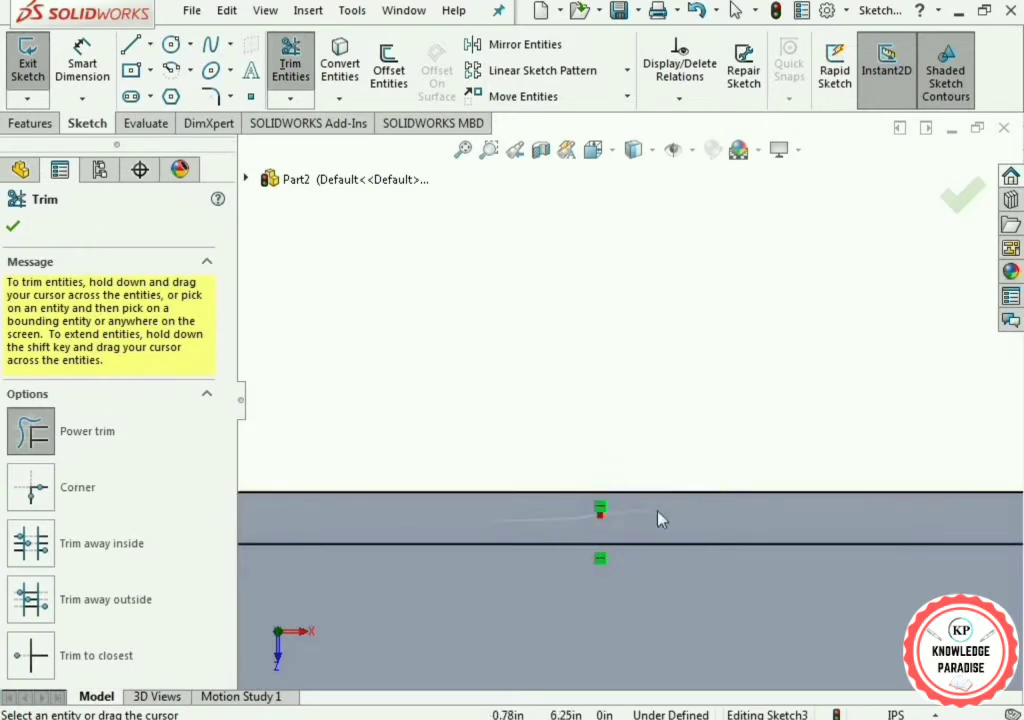
left_click(13, 228)
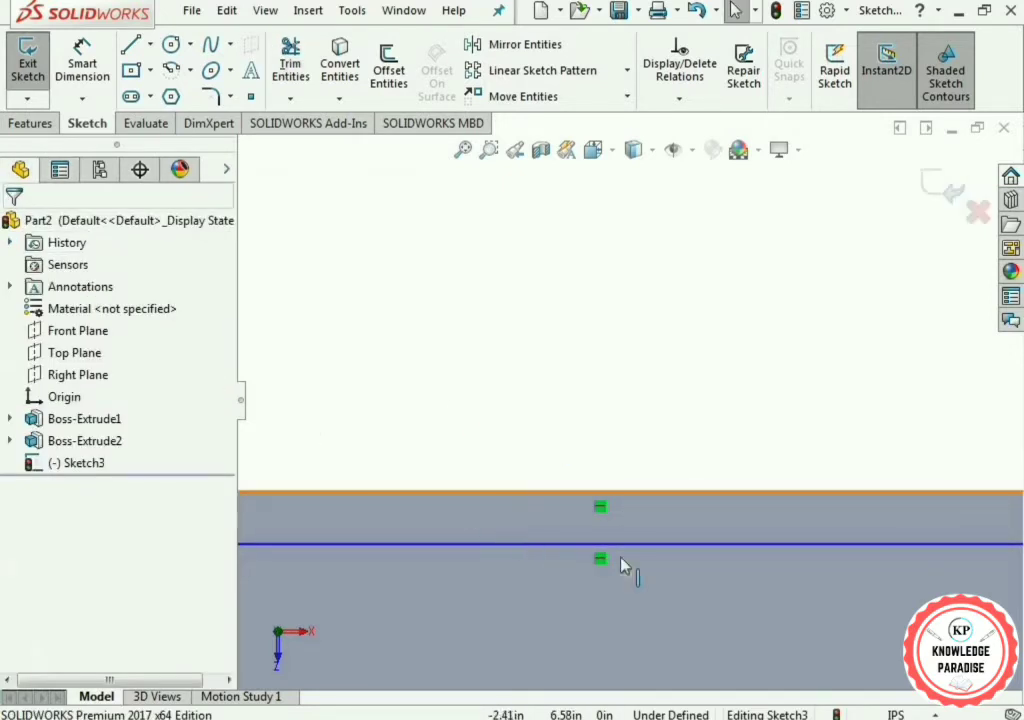
scroll(549, 553, "up", 3)
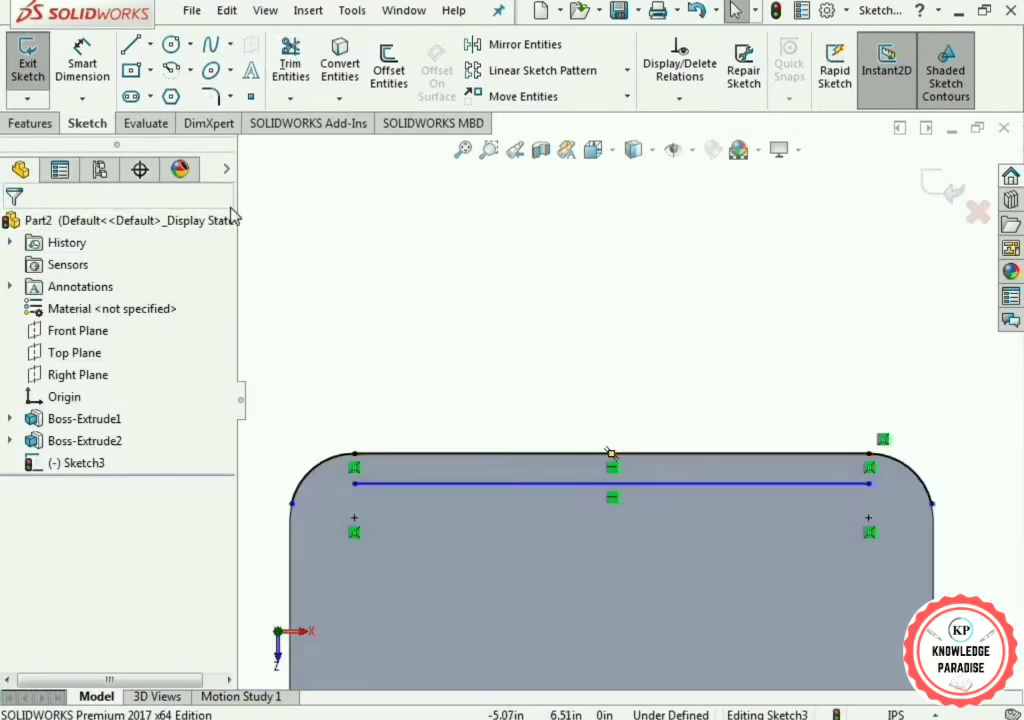
Step: Draw a spline from the left corner arc's lower end through the inner line's left end, ending slightly further along that line
left_click(212, 52)
scroll(366, 490, "down", 2)
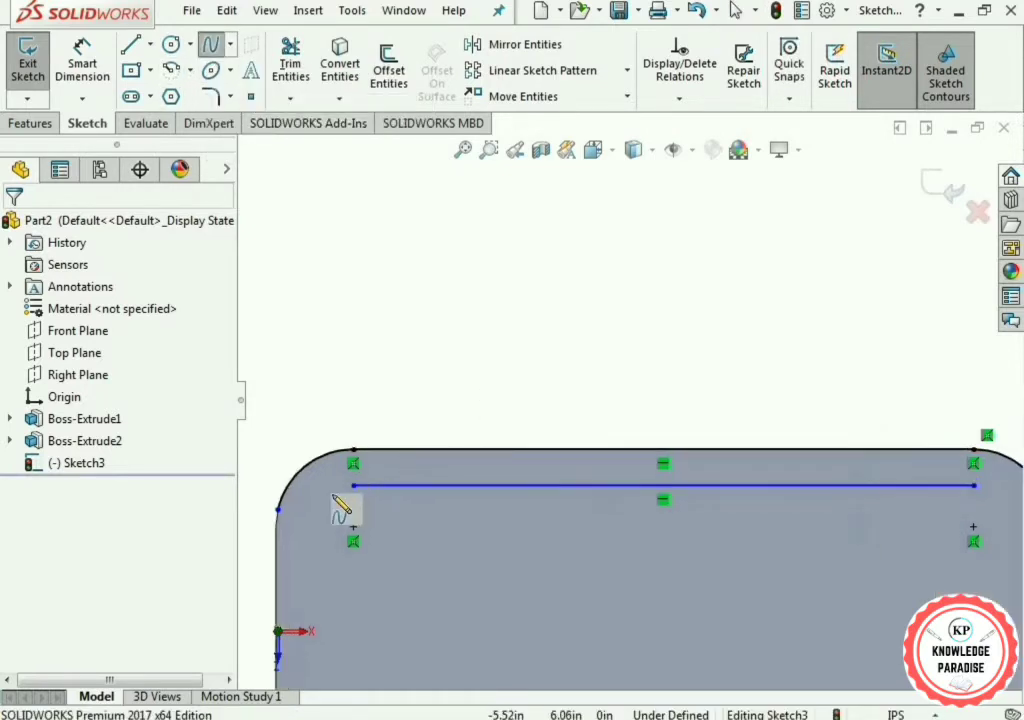
left_click(278, 509)
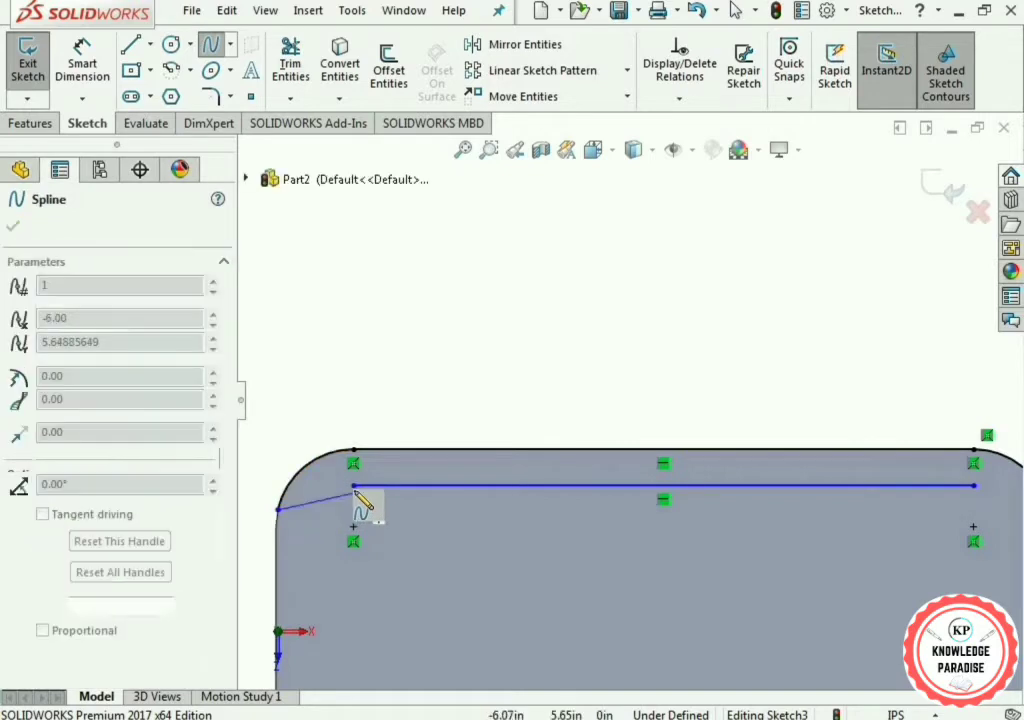
left_click(353, 487)
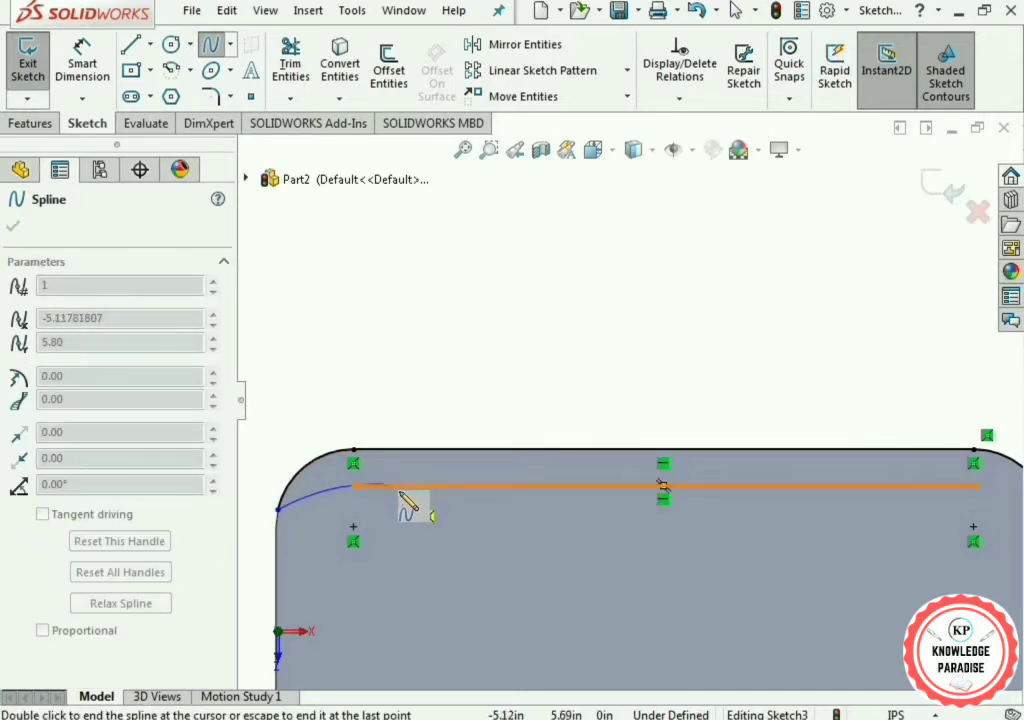
left_click(386, 487)
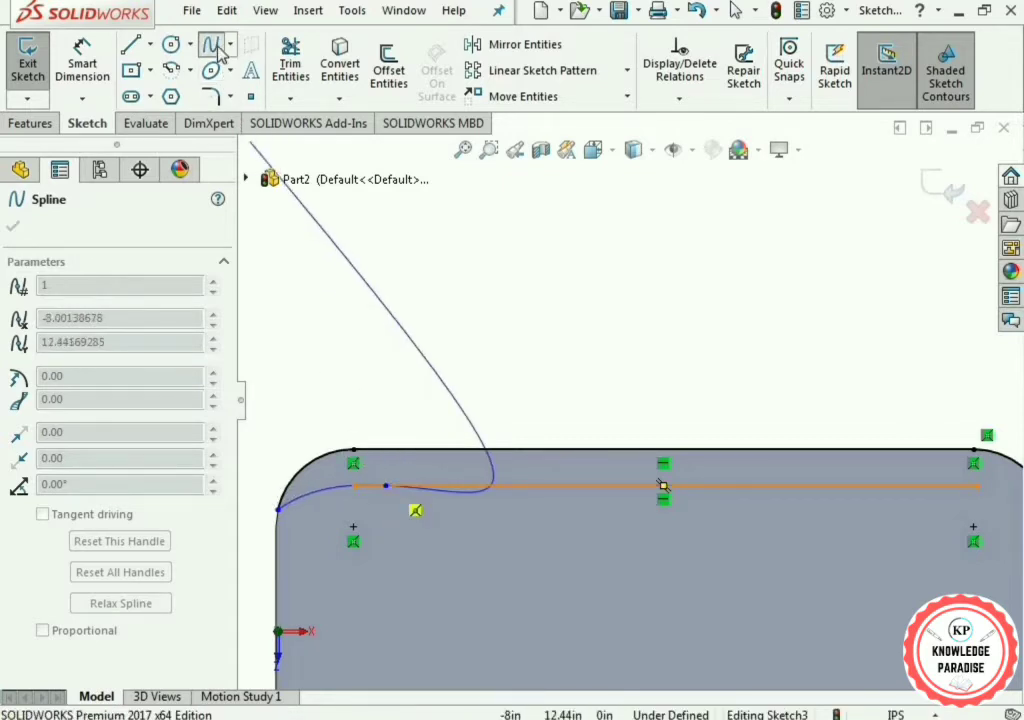
key("Escape")
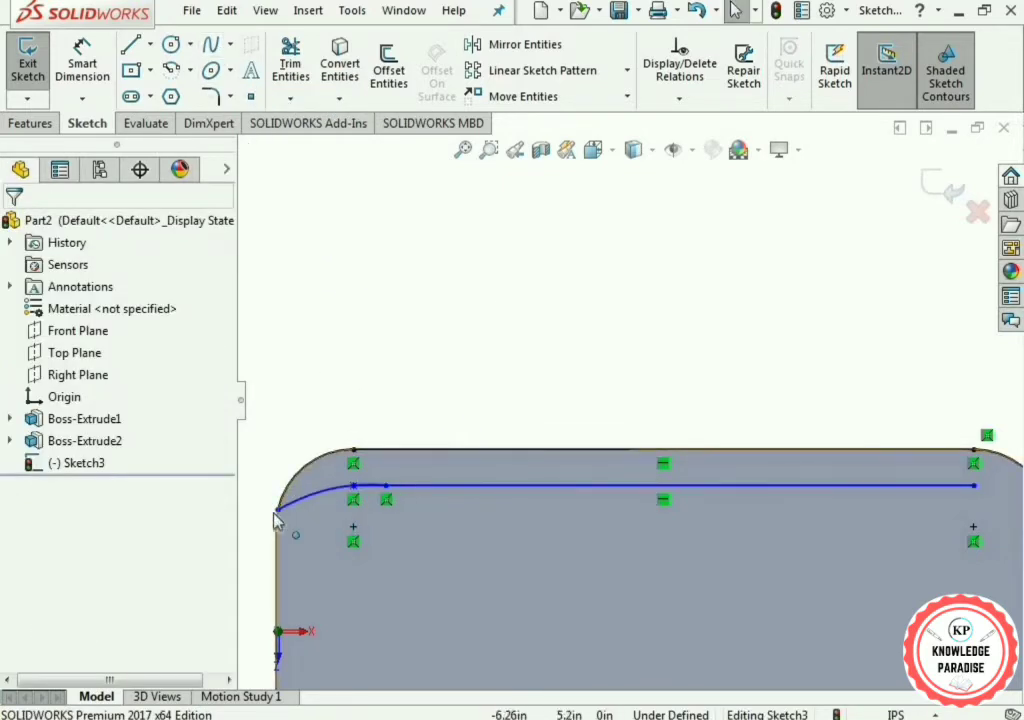
Step: Draw a spline from the right corner arc's lower end through the inner line's right end, ending slightly further in along that line
scroll(736, 507, "up", 2)
scroll(898, 466, "down", 1)
left_click(209, 45)
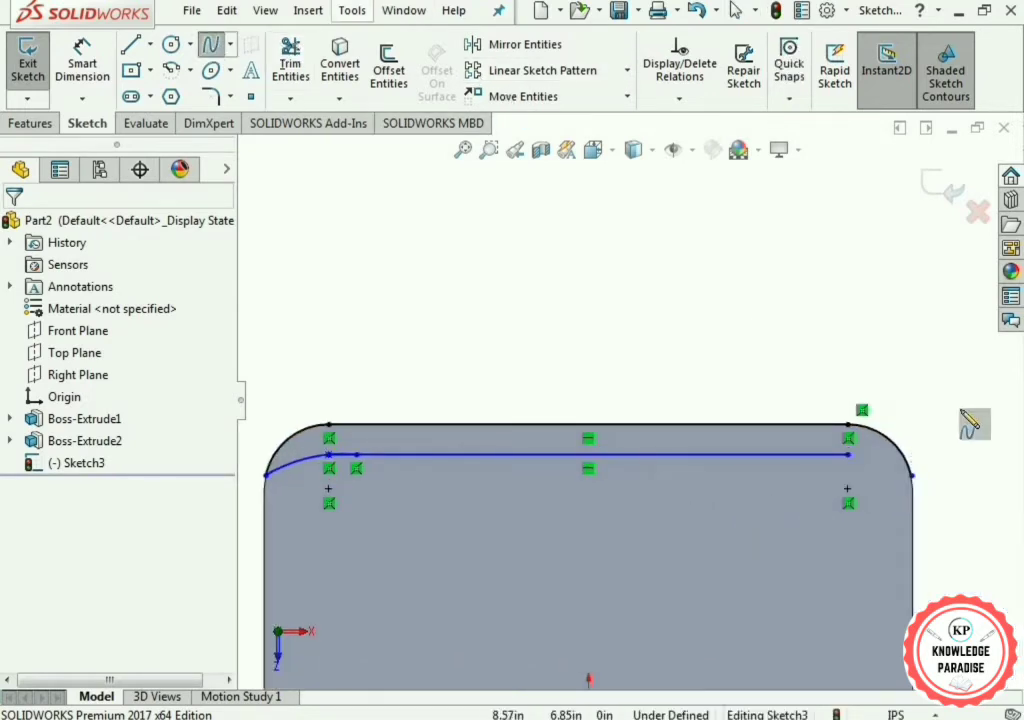
scroll(966, 421, "down", 3)
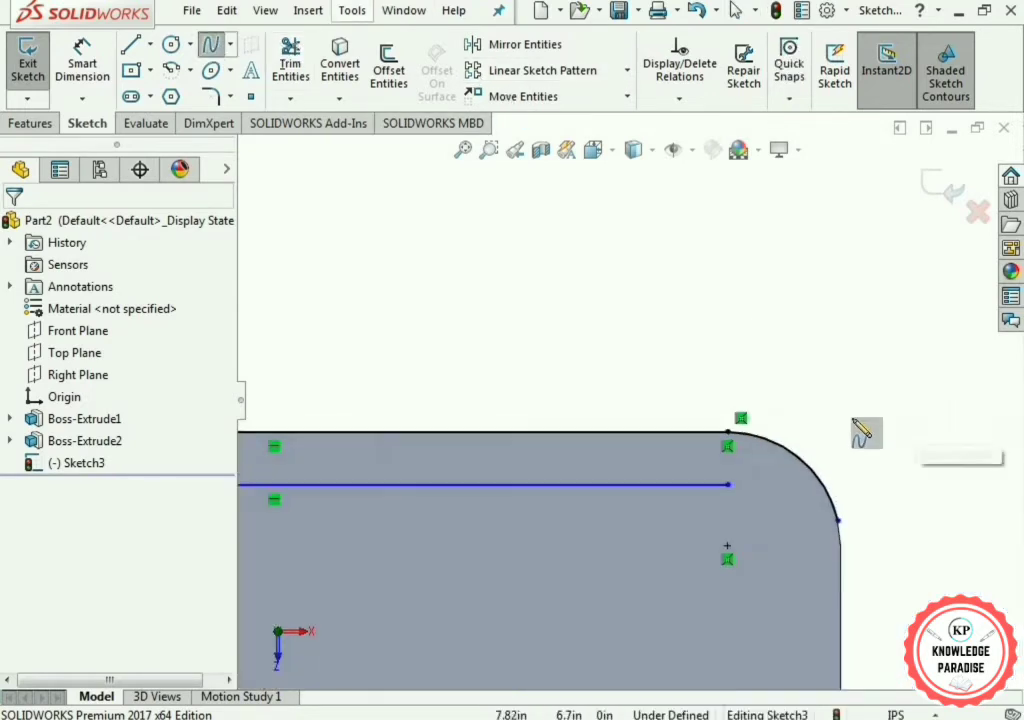
left_click(838, 520)
left_click(729, 486)
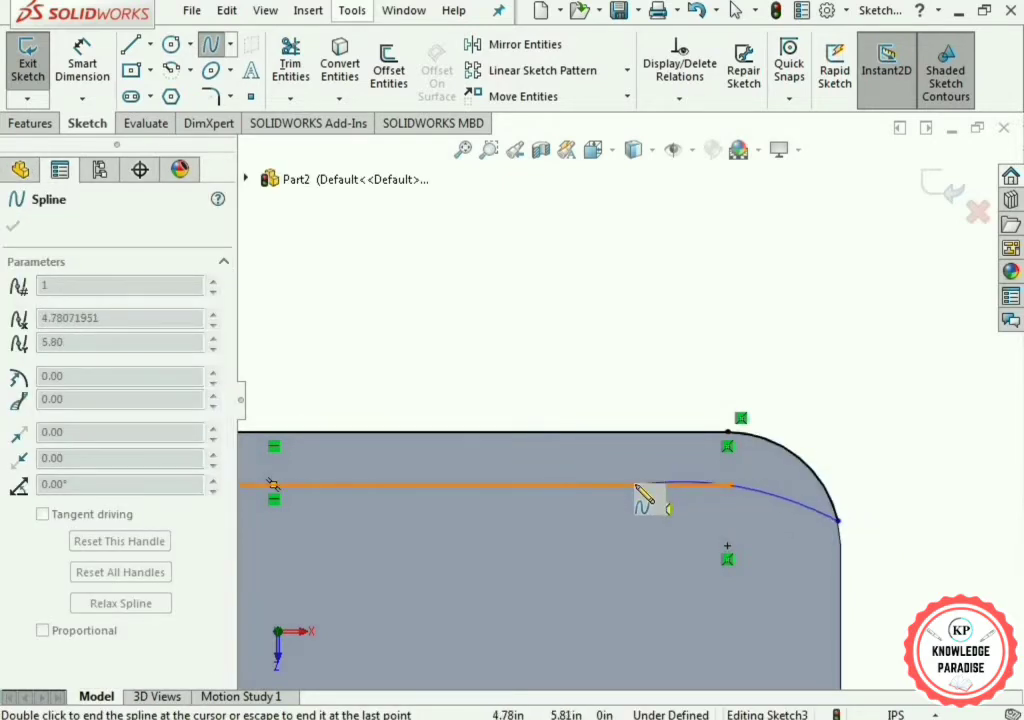
left_click(636, 485)
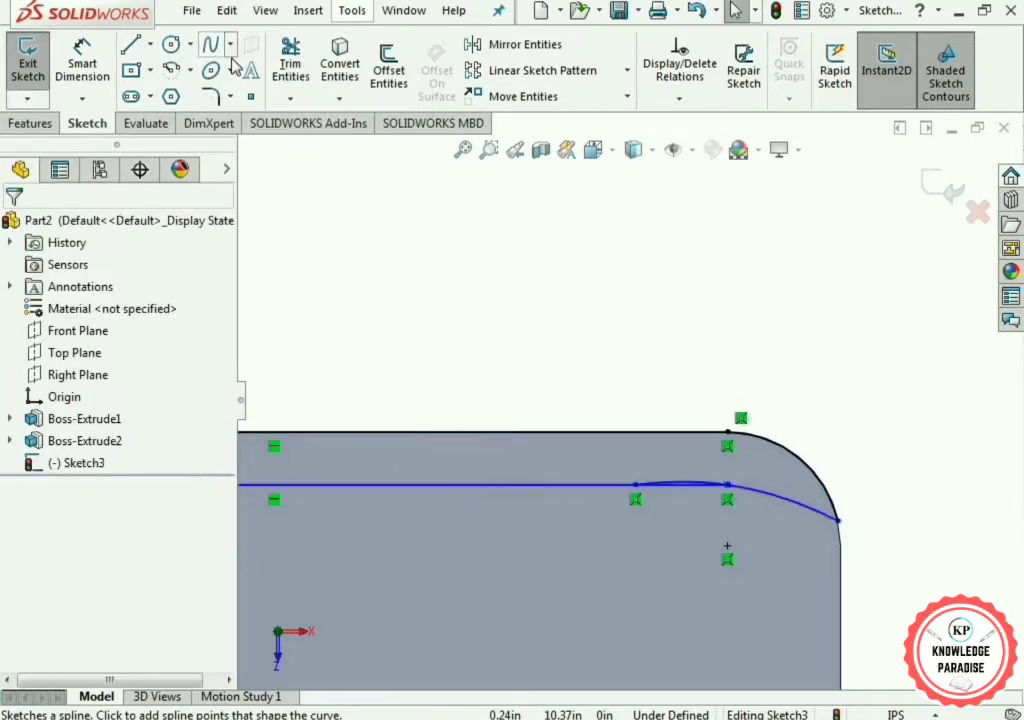
Step: Trim away the left spline's bulging segment that runs above the inner horizontal line
left_click(289, 78)
scroll(528, 450, "down", 5)
scroll(470, 490, "down", 6)
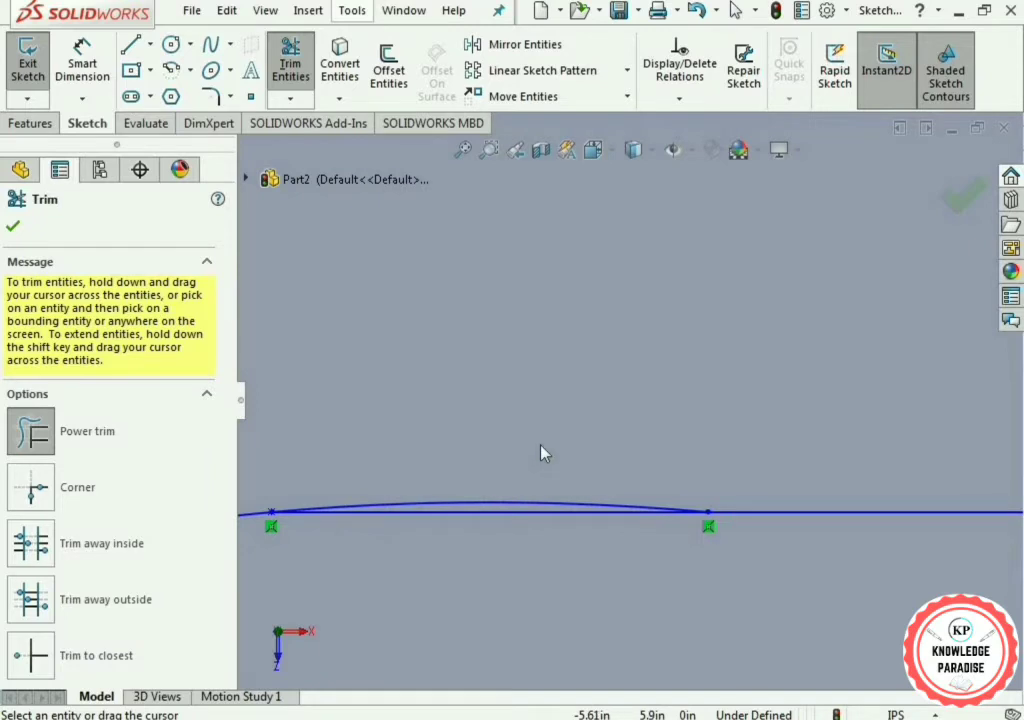
scroll(484, 507, "up", 2)
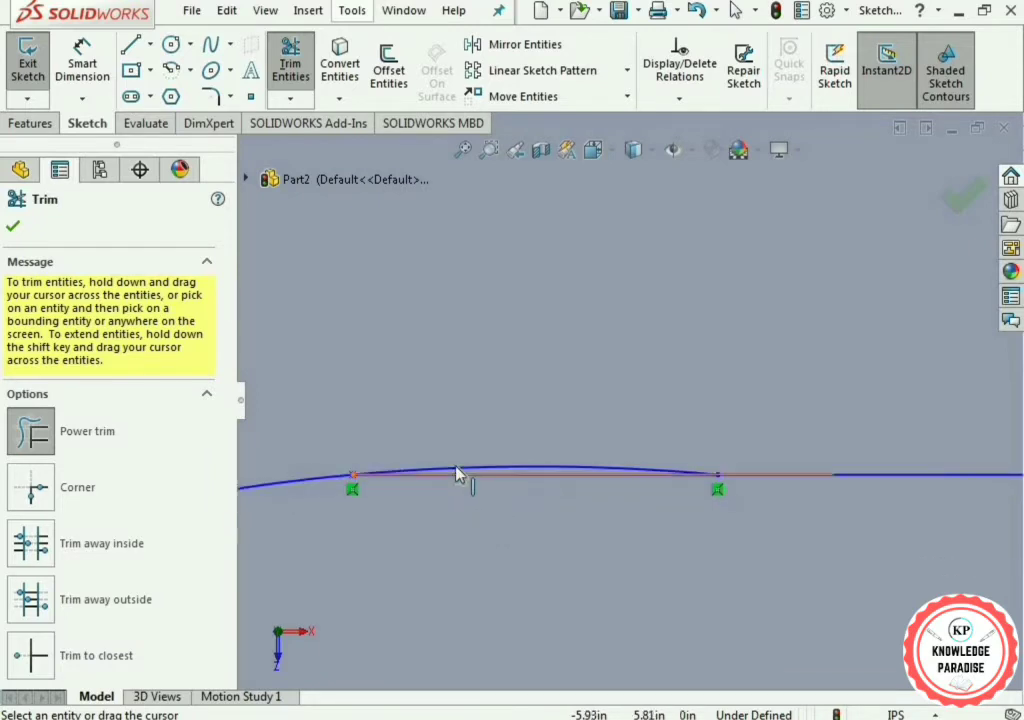
left_click(546, 470)
scroll(686, 501, "up", 5)
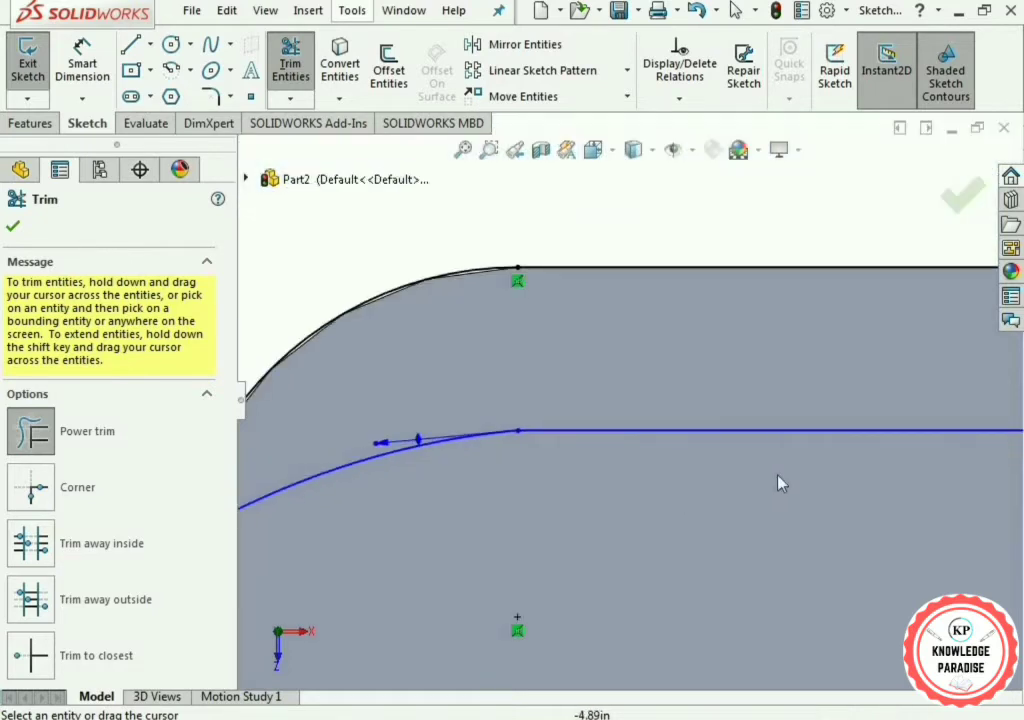
scroll(625, 406, "up", 3)
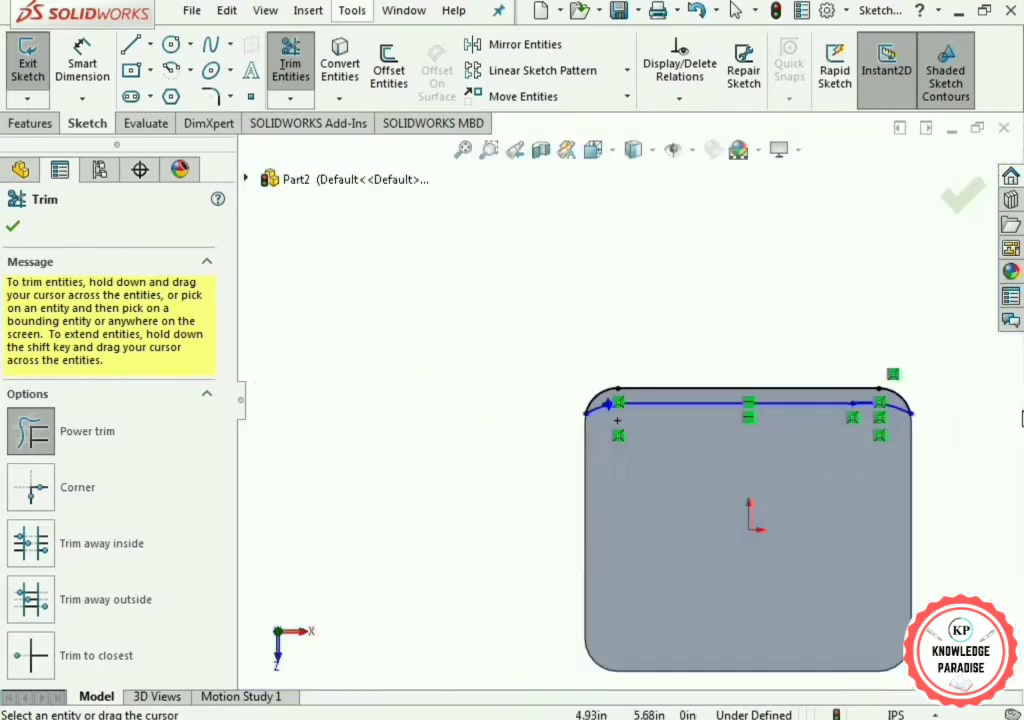
Step: Trim away the right spline's bulging segment above the inner horizontal line and finish trimming
scroll(820, 384, "down", 8)
scroll(533, 465, "down", 3)
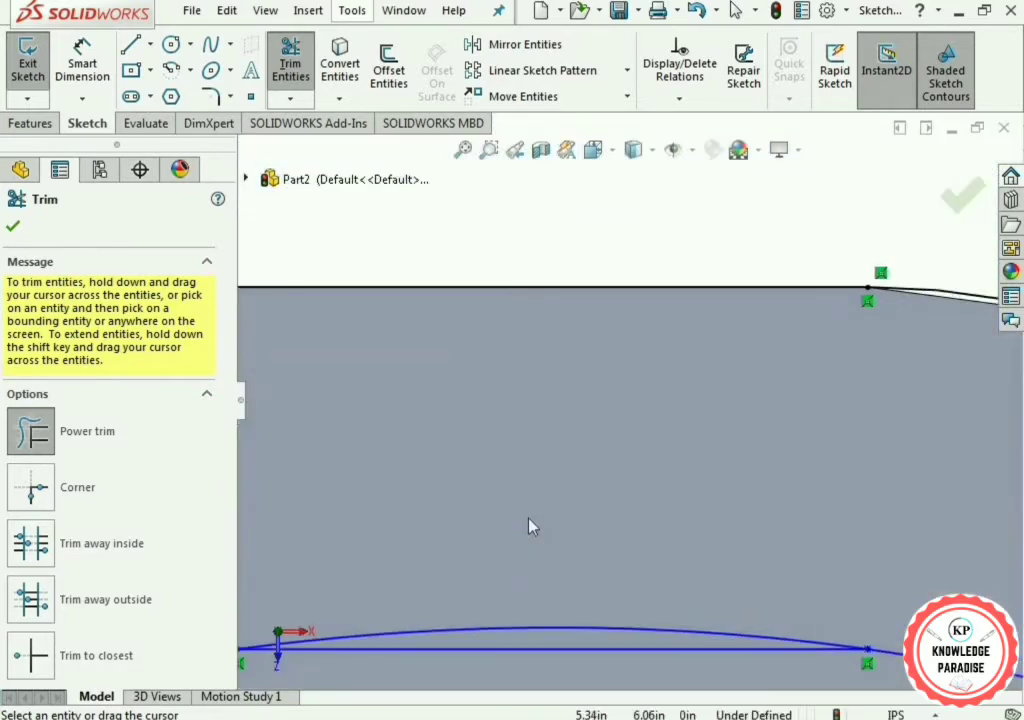
scroll(530, 526, "up", 2)
left_click_drag(600, 566, 601, 604)
scroll(631, 599, "up", 5)
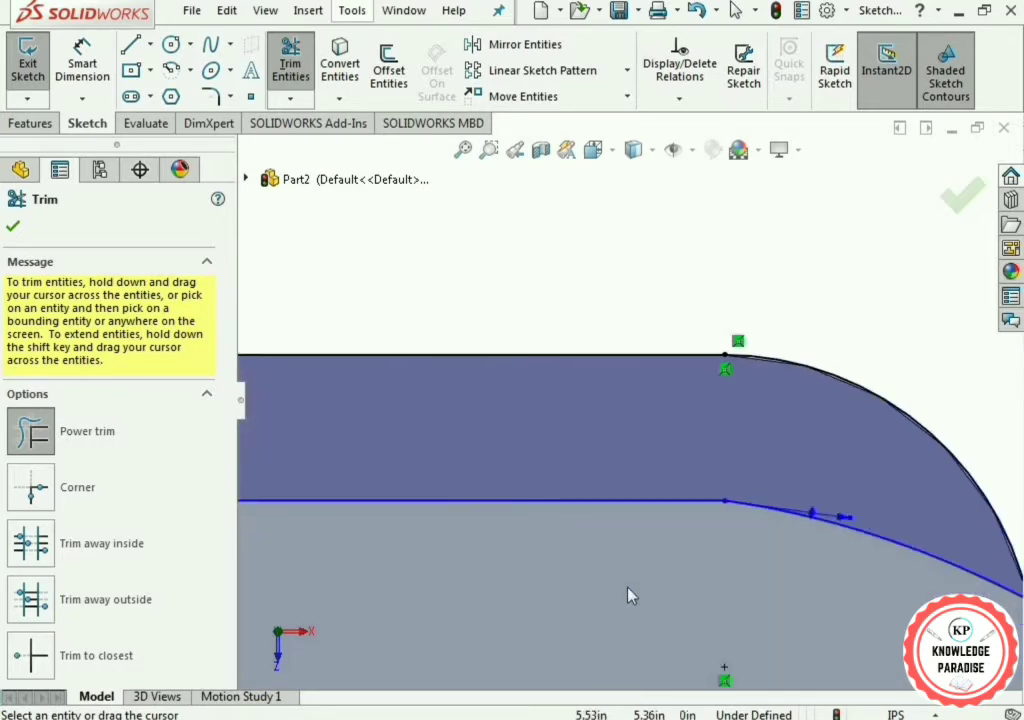
left_click(15, 232)
scroll(809, 399, "up", 5)
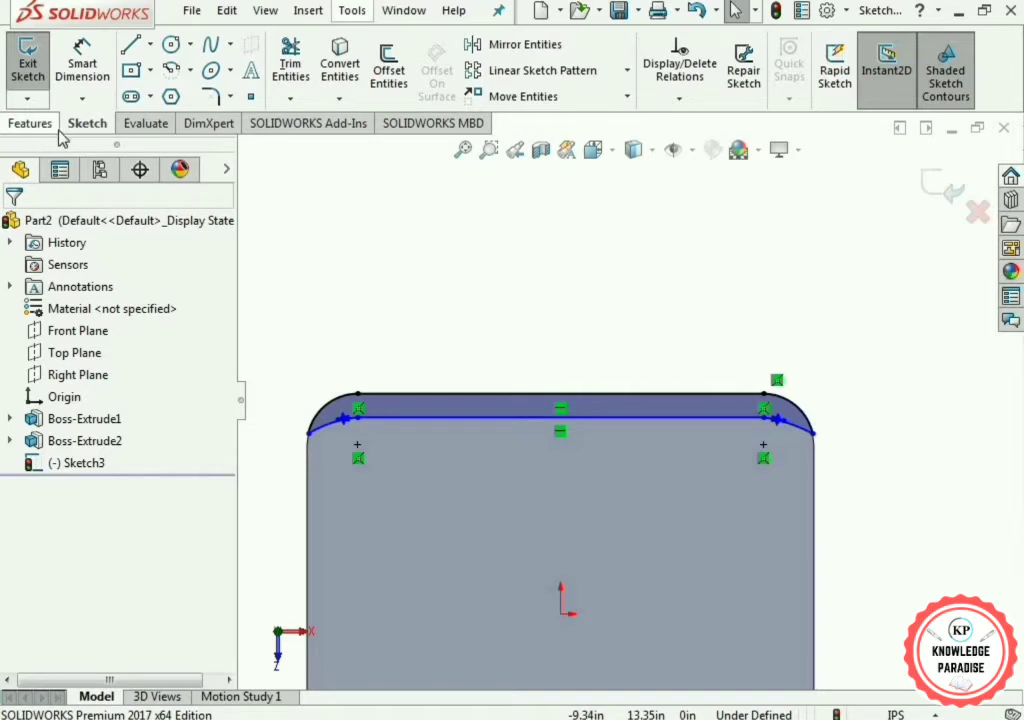
Step: Extrude the curved strip profile upward from the seat as a 17 in blind boss merged with the chair
left_click(26, 124)
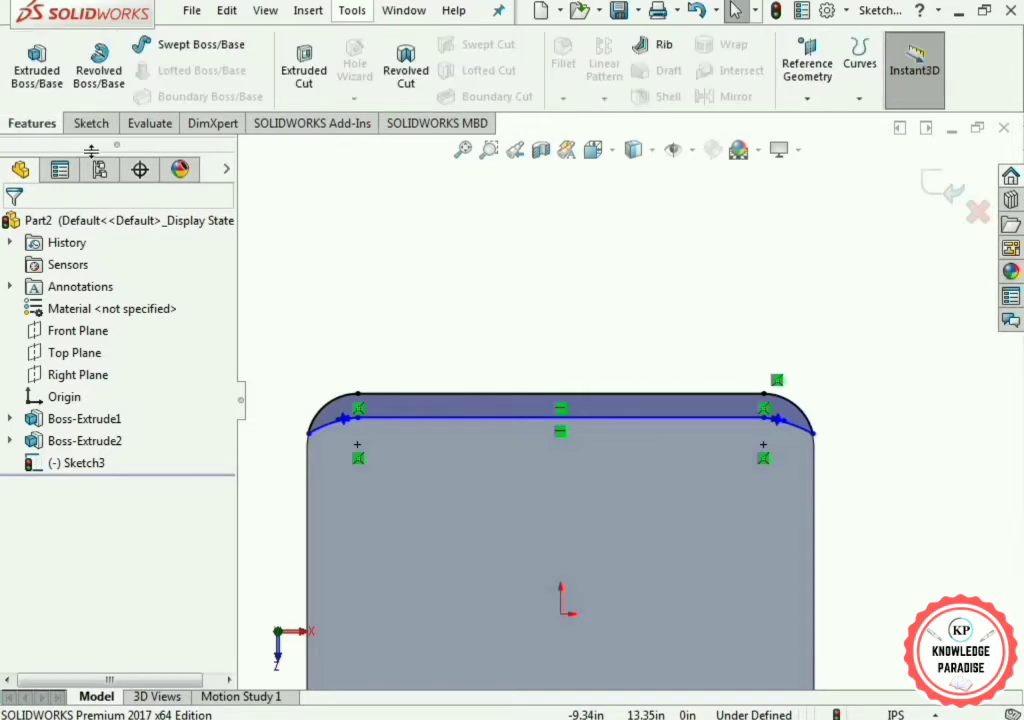
left_click(42, 85)
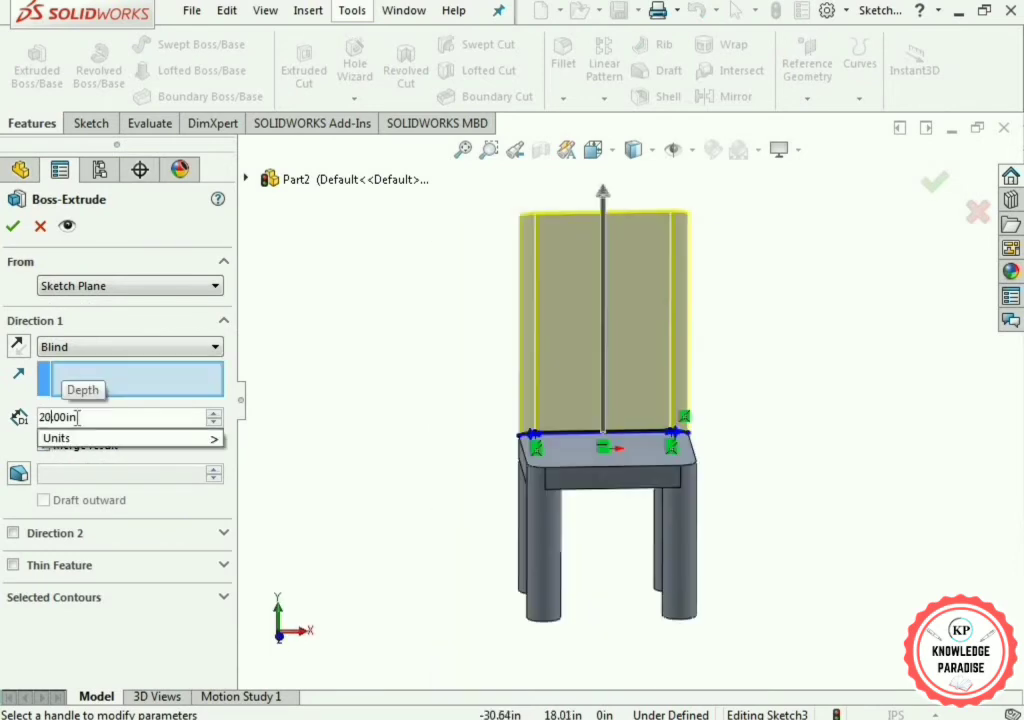
key("BackSpace")
key("BackSpace")
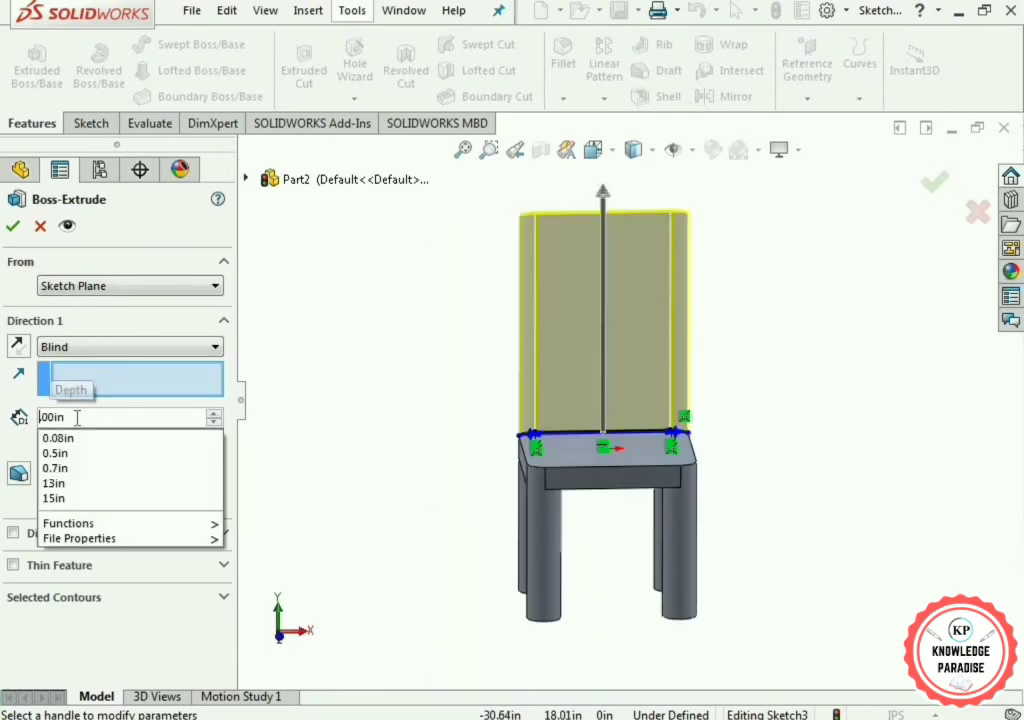
type("17.")
key("Return")
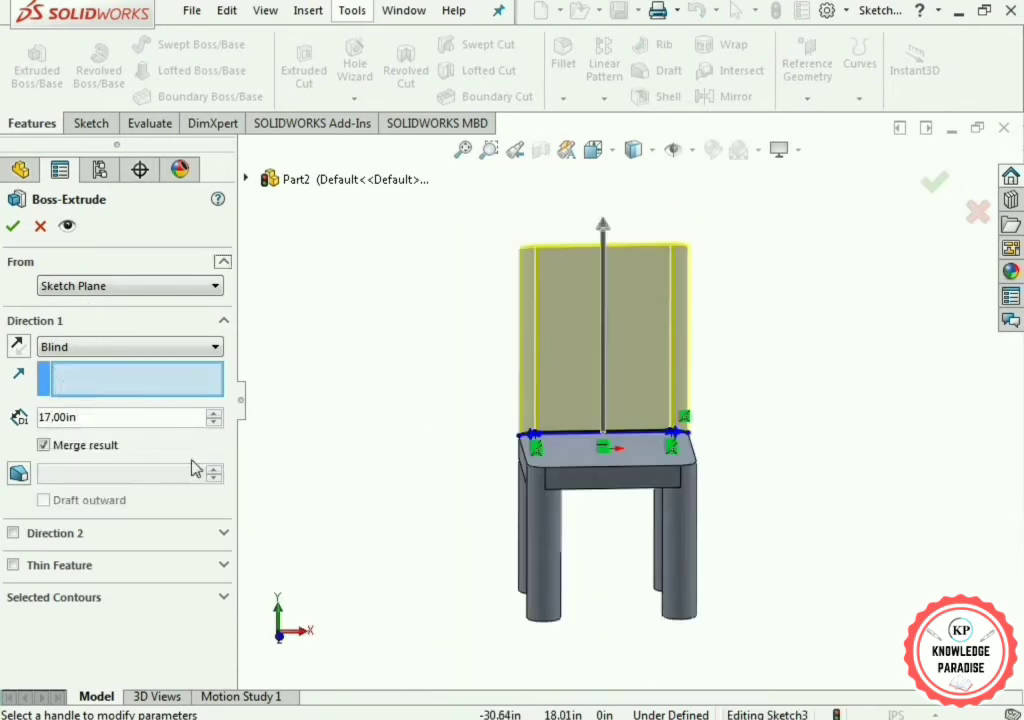
left_click(12, 232)
Step: Start a new sketch on the backrest's flat front face and view the chair from the front
middle_click_drag(786, 441, 656, 580)
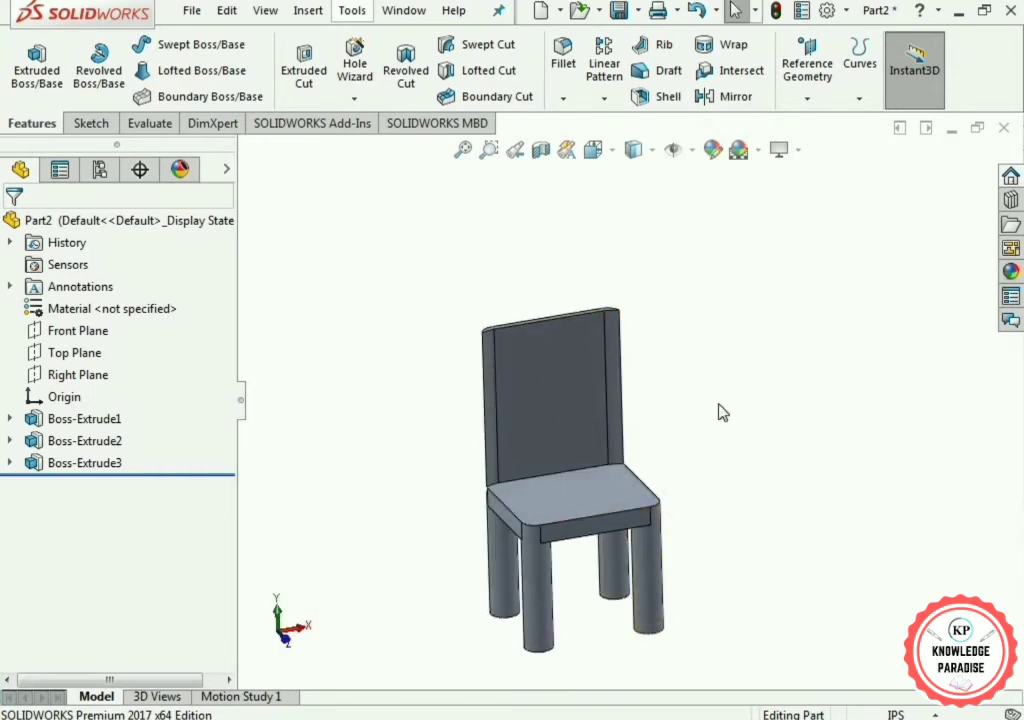
scroll(722, 402, "down", 1)
left_click(514, 382)
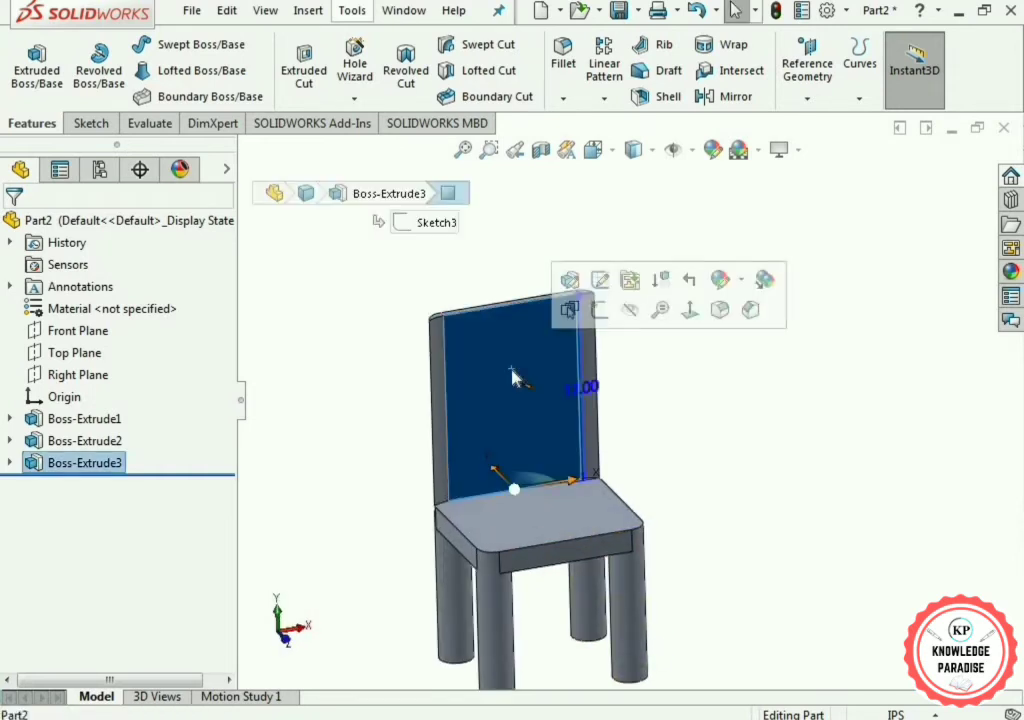
left_click(600, 312)
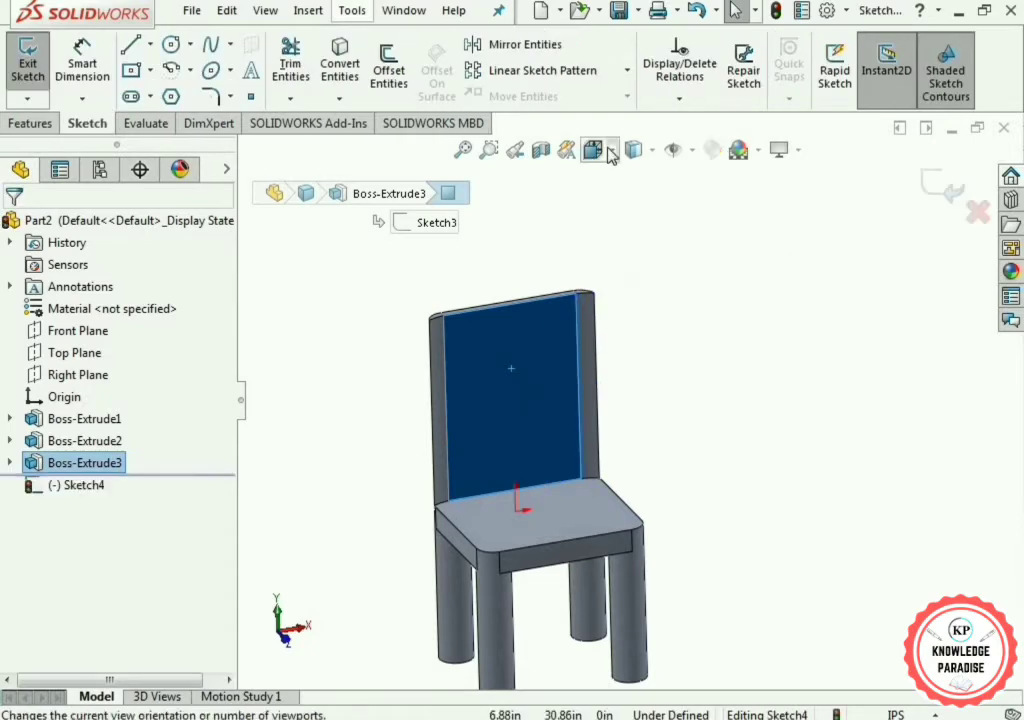
left_click(594, 150)
left_click(706, 263)
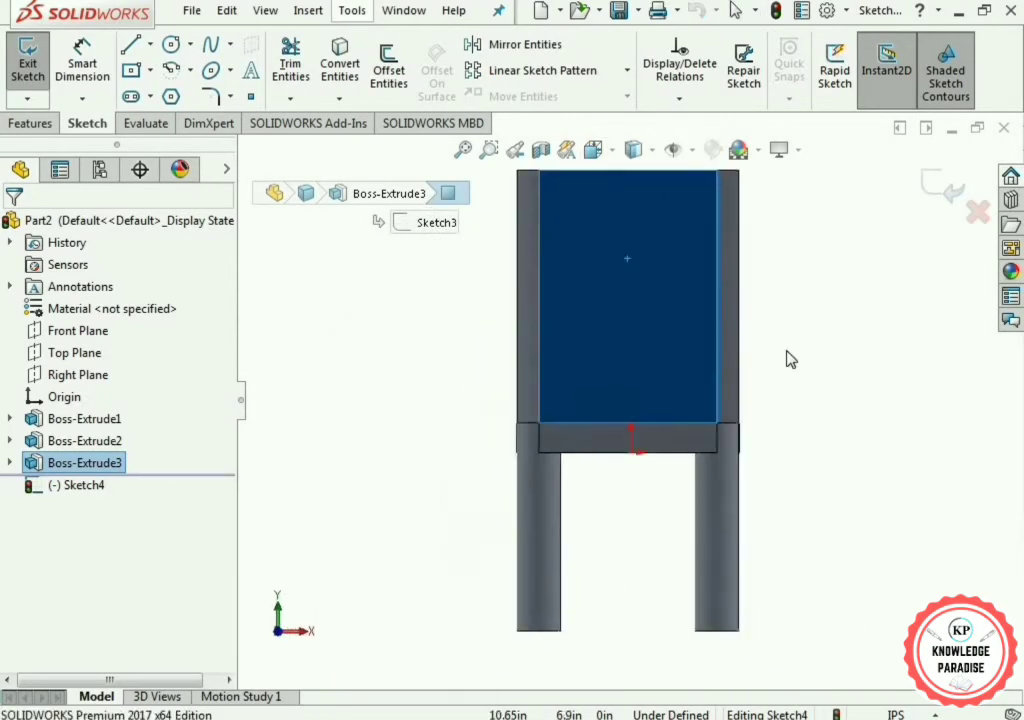
scroll(630, 400, "up", 1)
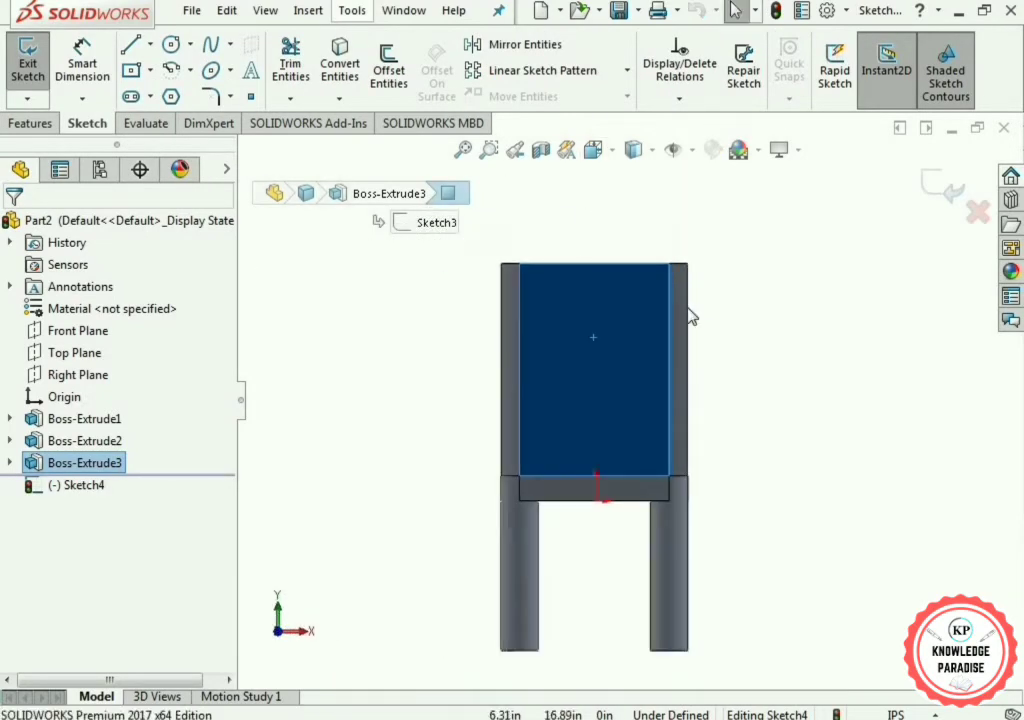
scroll(686, 311, "down", 1)
scroll(535, 587, "up", 1)
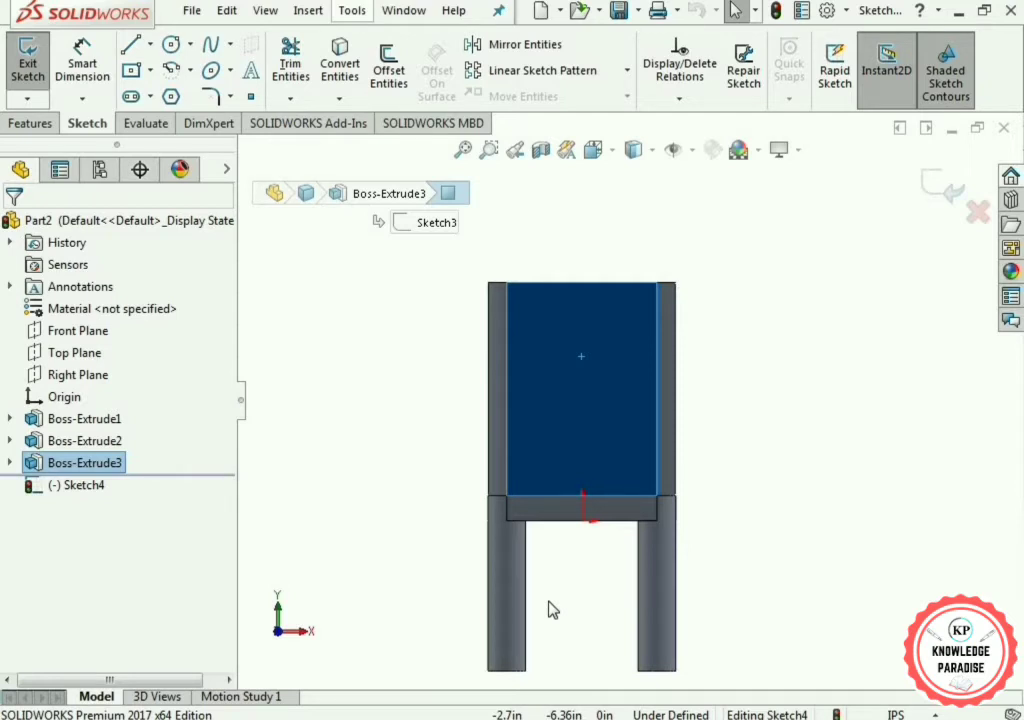
scroll(669, 296, "down", 1)
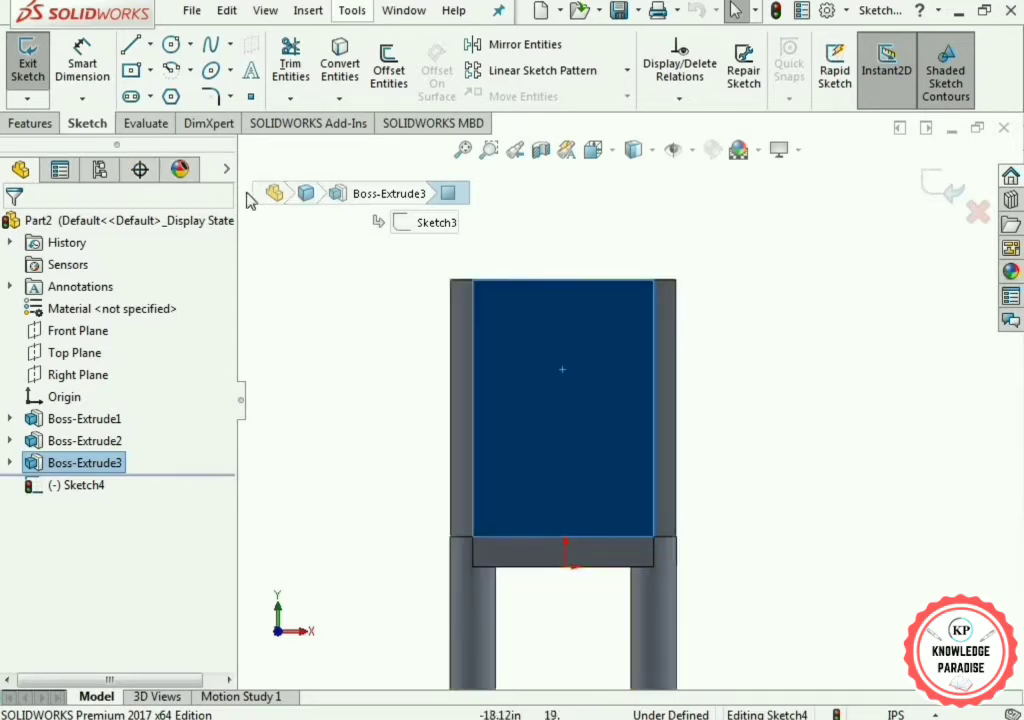
Step: Draw a vertical line from the midpoint of the backrest face's upper edge down to the midpoint of its lower edge
left_click(134, 48)
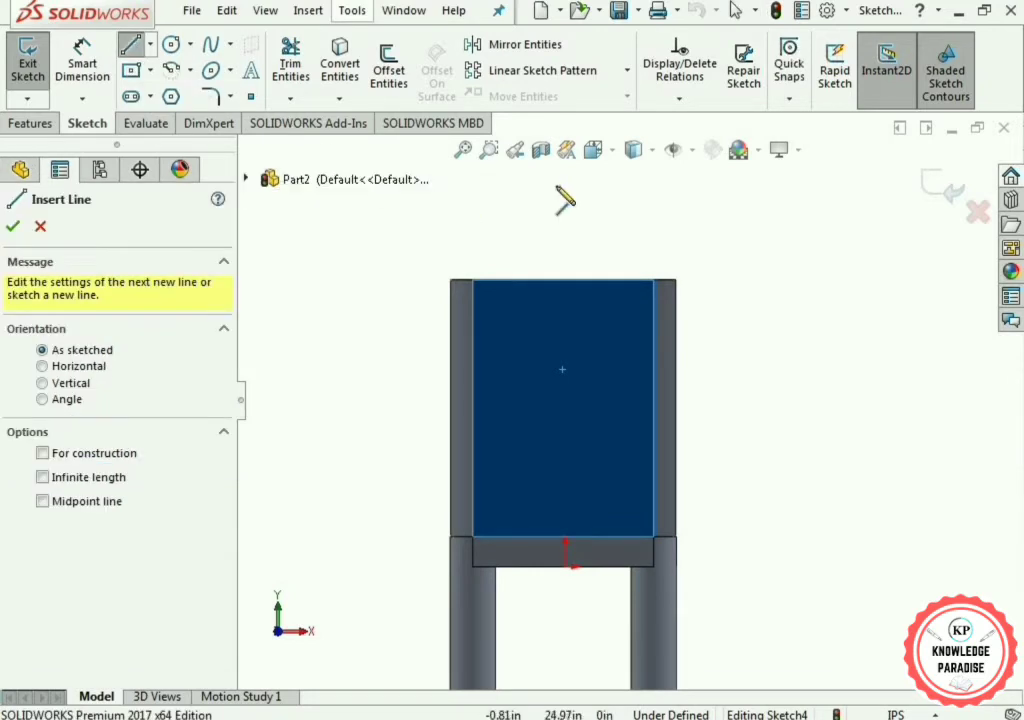
scroll(556, 187, "down", 1)
scroll(600, 318, "up", 1)
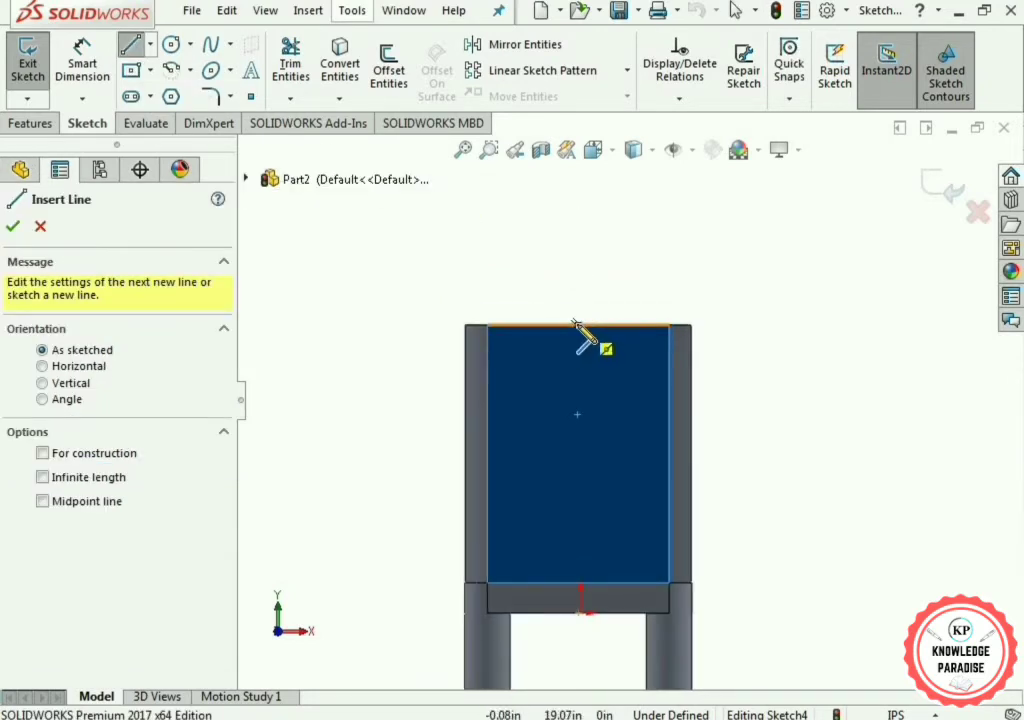
left_click(576, 323)
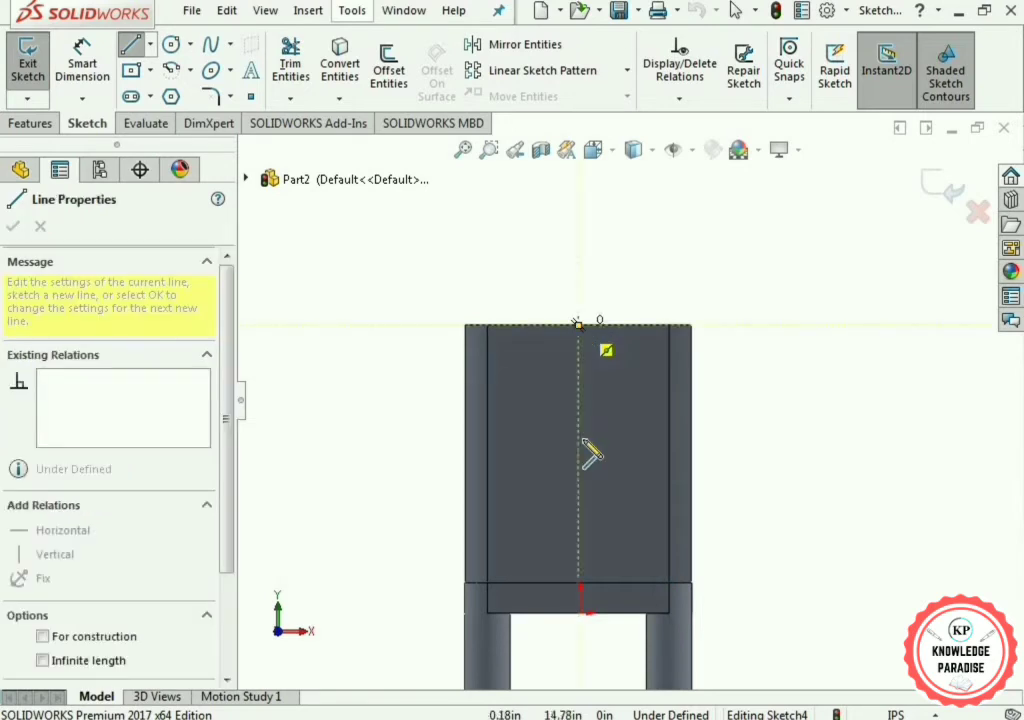
double_click(577, 582)
key("Escape")
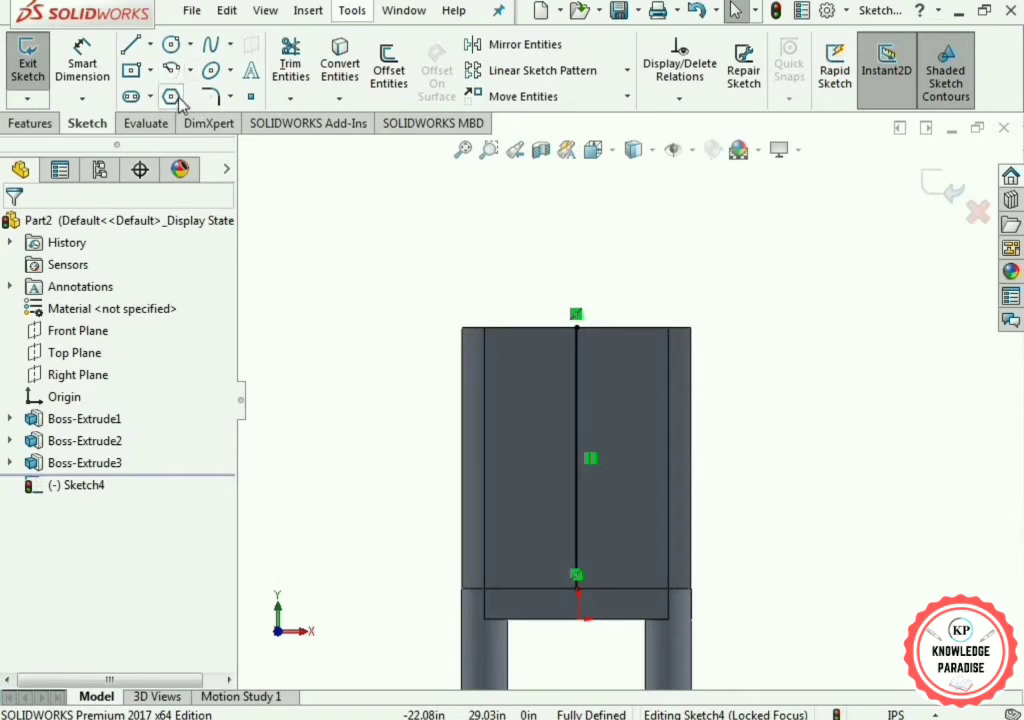
Step: Draw a wide, thin center rectangle centred on the vertical line's midpoint
left_click(150, 72)
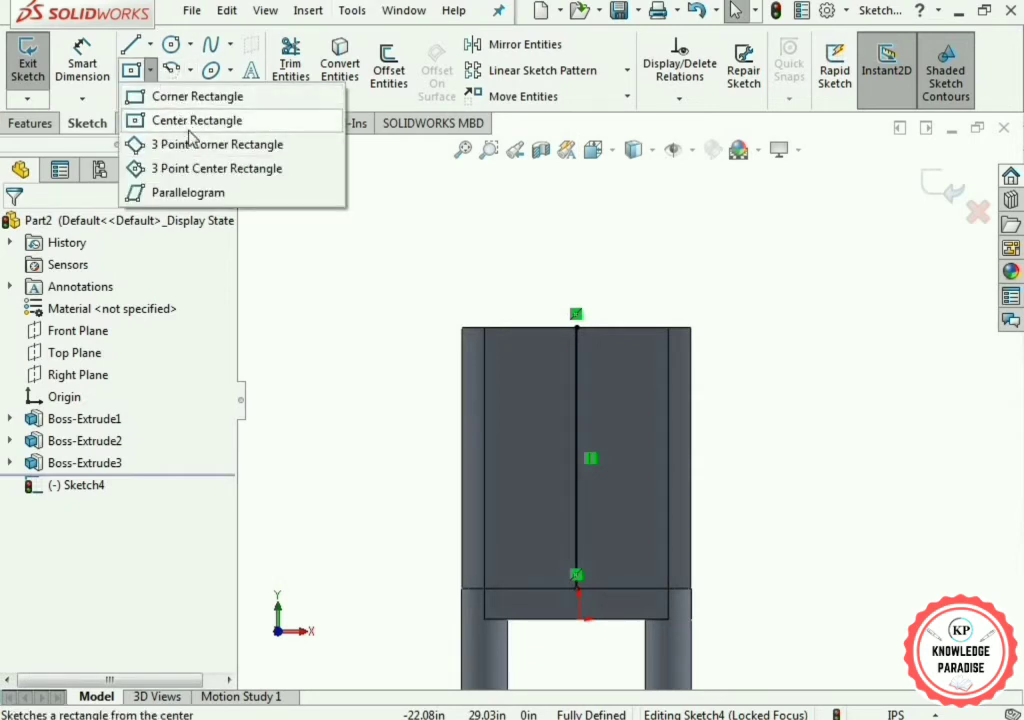
left_click(200, 121)
scroll(670, 359, "down", 1)
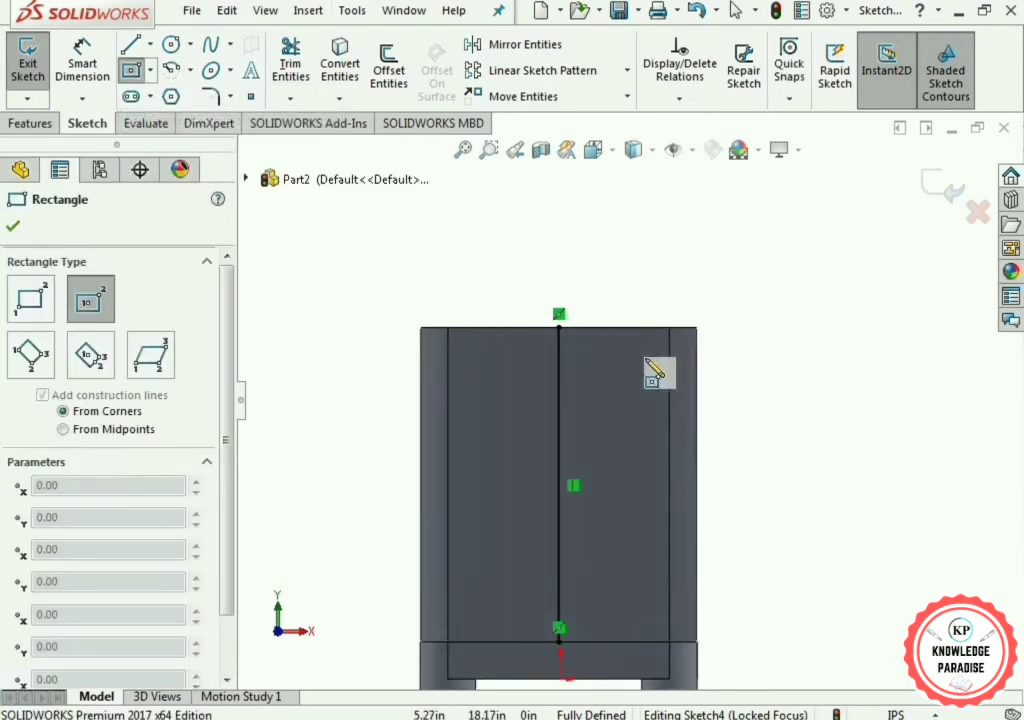
left_click(558, 485)
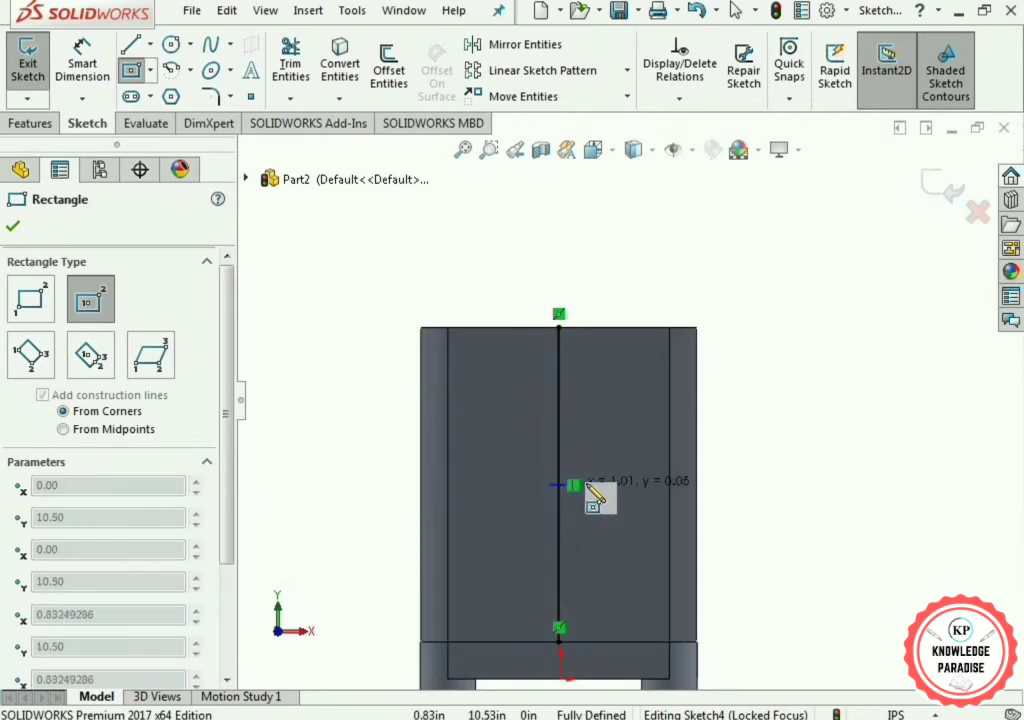
left_click(639, 491)
left_click(15, 230)
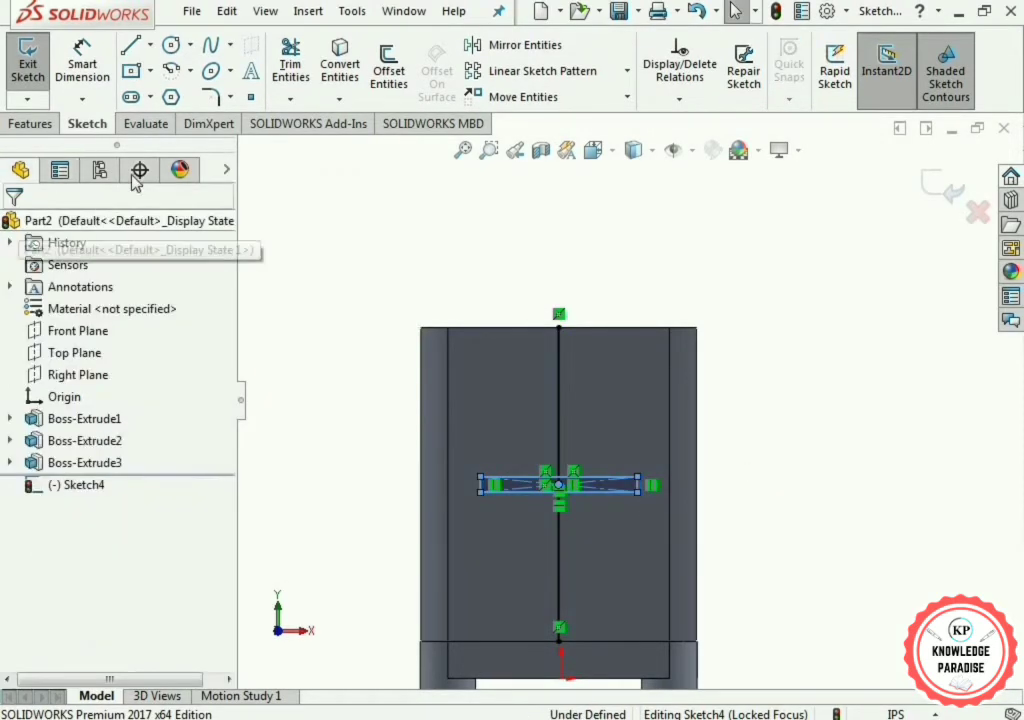
left_click(450, 290)
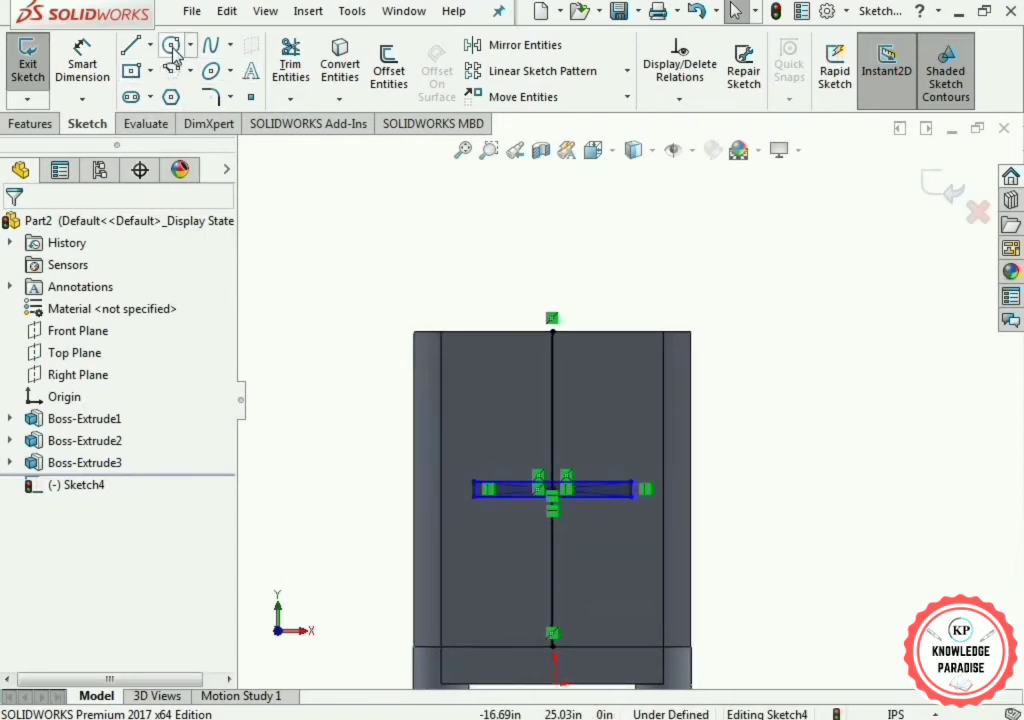
Step: Draw a circle of about 1.44 in radius centred on the vertical line, just above the thin rectangle
left_click(171, 45)
scroll(555, 491, "down", 3)
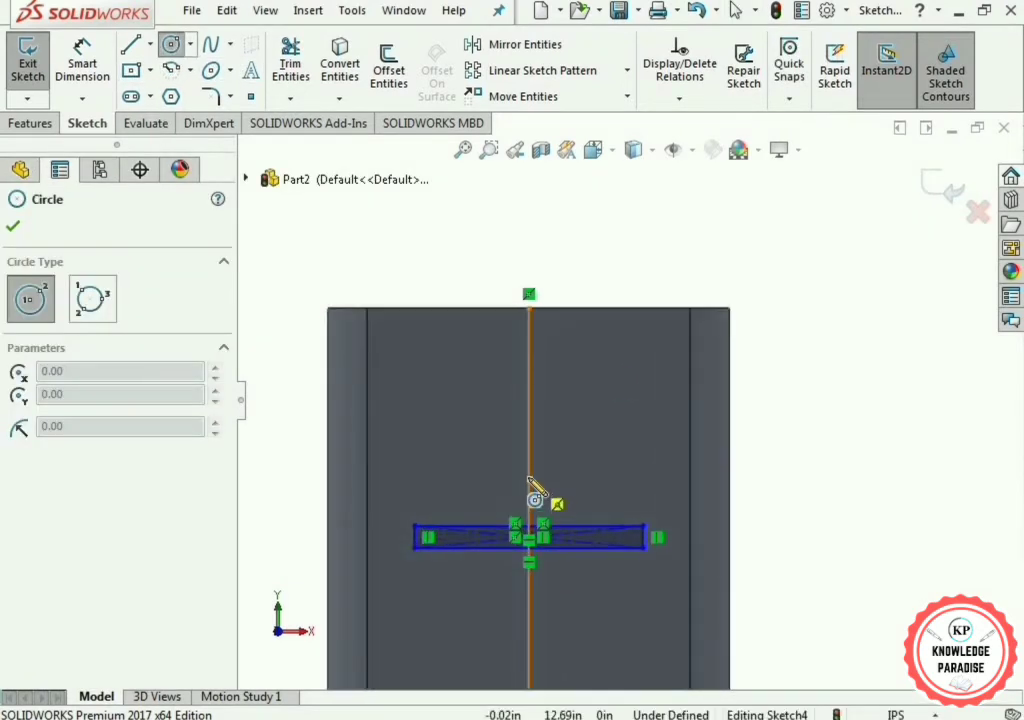
left_click(527, 475)
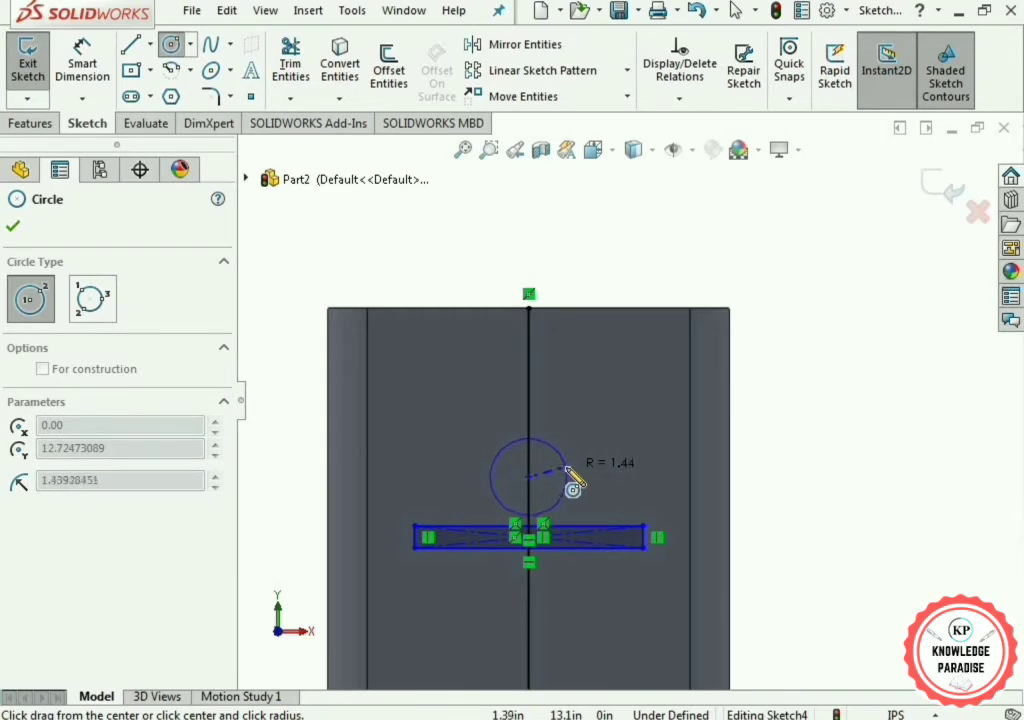
left_click(567, 470)
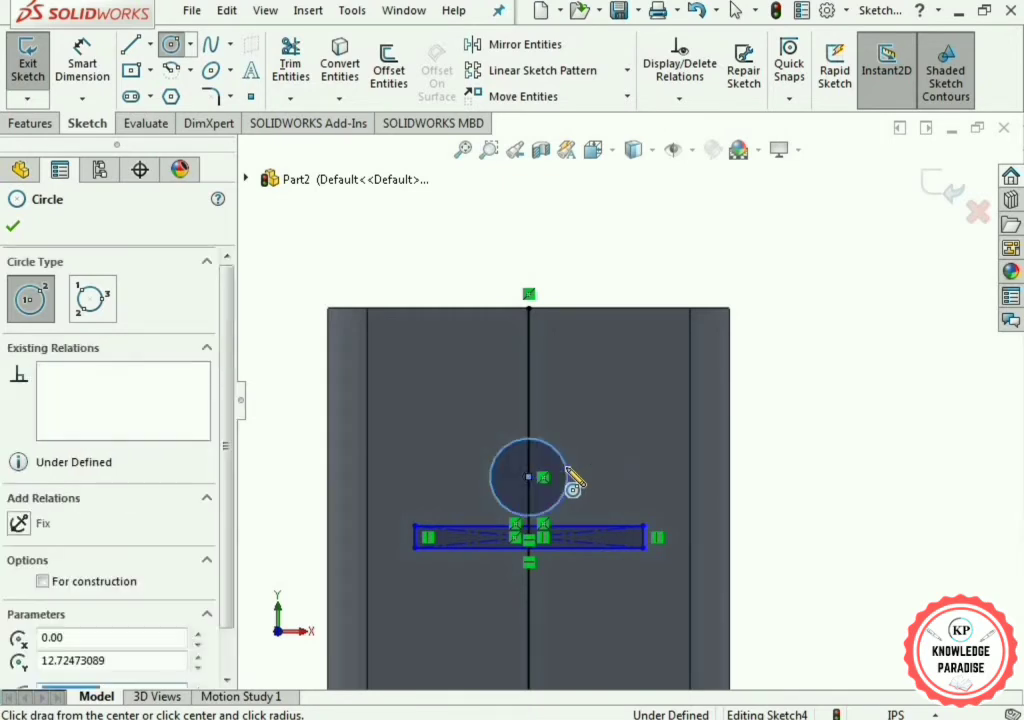
left_click(12, 228)
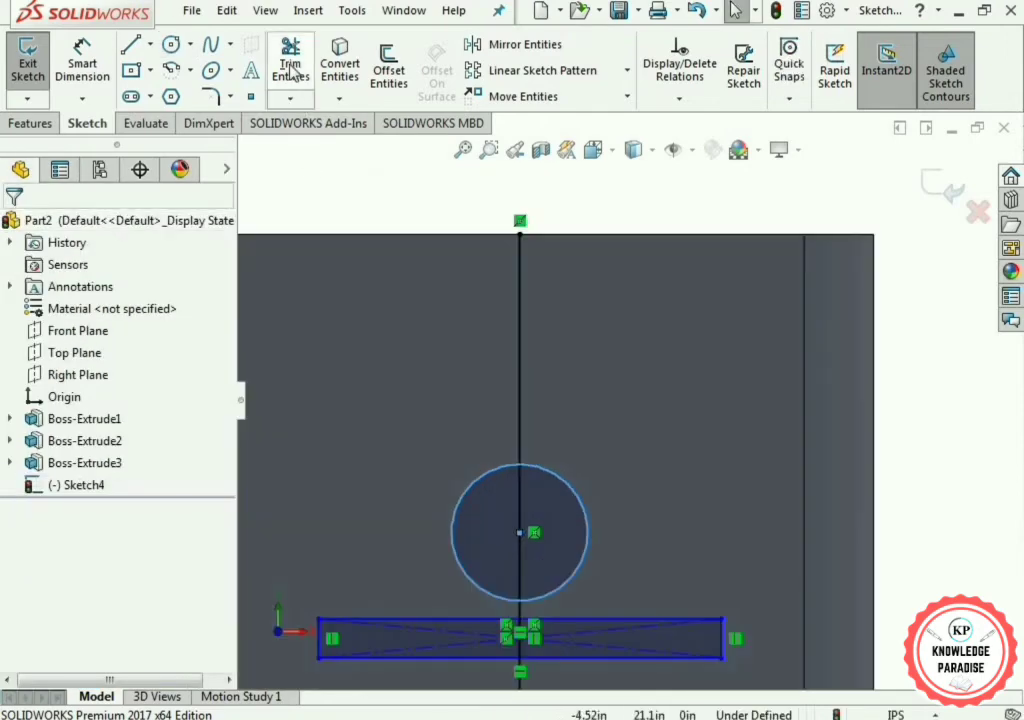
Step: Trim away the portions of the vertical line above and inside the circle
left_click(290, 62)
scroll(697, 436, "up", 2)
scroll(727, 560, "down", 2)
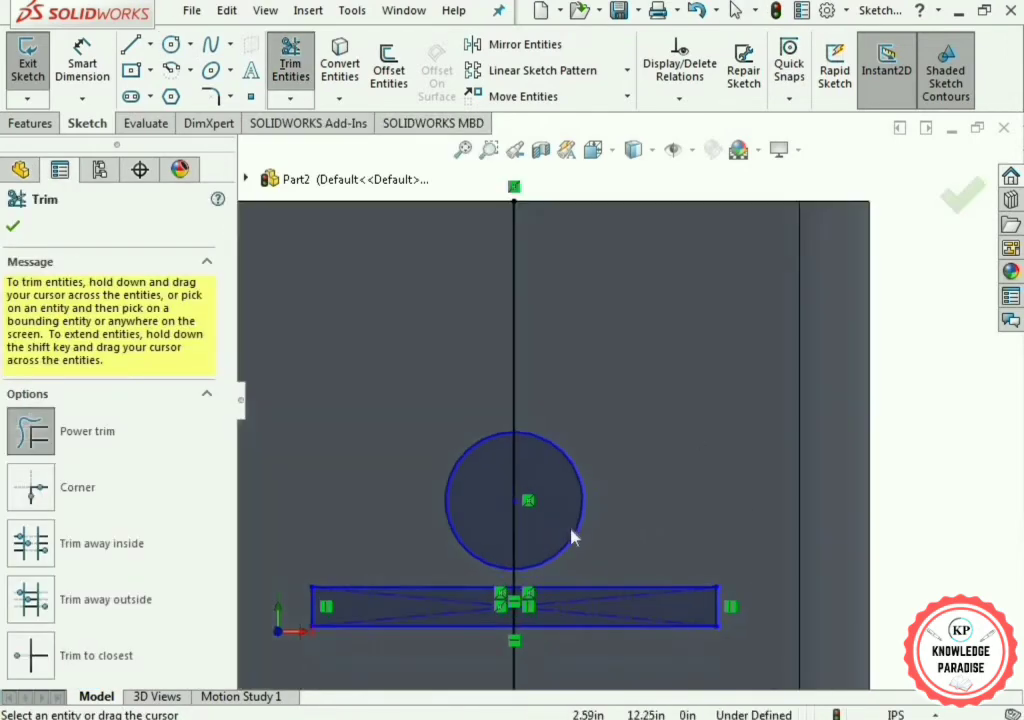
left_click_drag(533, 494, 545, 495)
scroll(630, 410, "up", 2)
left_click_drag(462, 378, 628, 372)
scroll(621, 518, "down", 1)
scroll(621, 518, "down", 2)
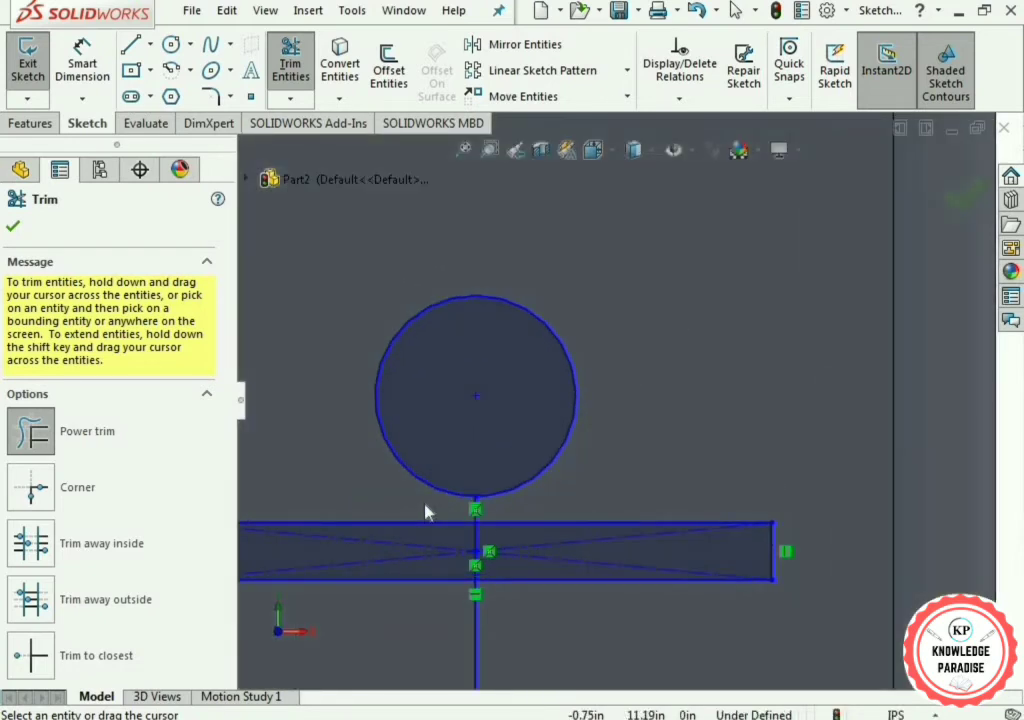
Step: Trim away the rest of the vertical line below the circle and the construction diagonals inside the thin rectangle
left_click_drag(513, 505, 517, 508)
scroll(520, 575, "up", 1)
left_click(432, 520)
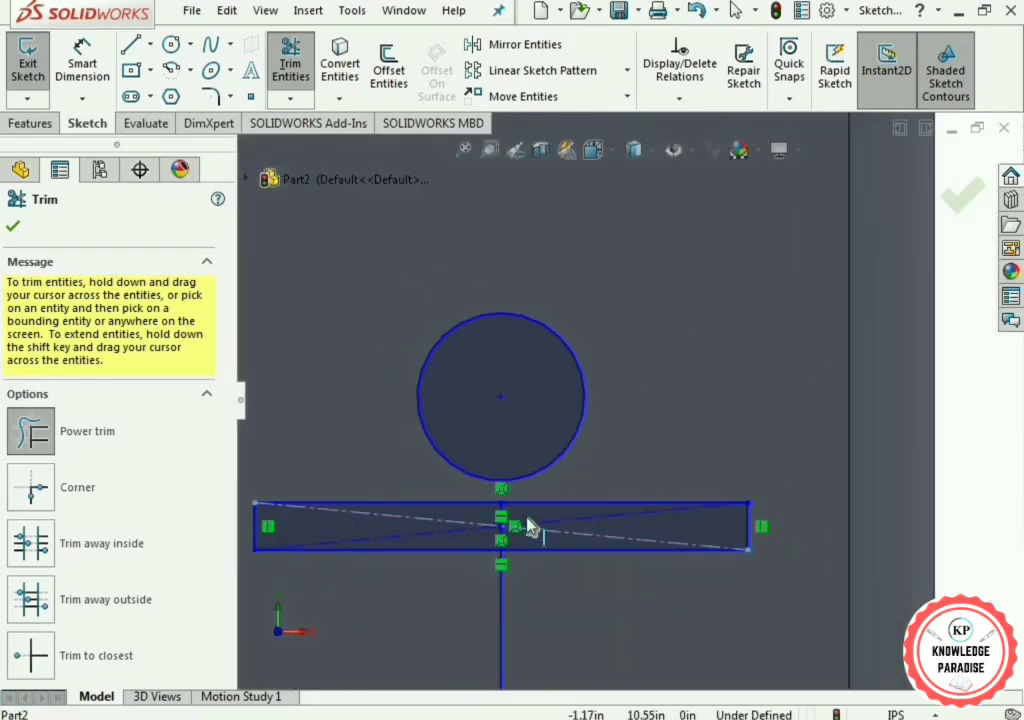
left_click(457, 521)
scroll(439, 585, "up", 1)
mouse_move(416, 579)
left_mouse_down()
mouse_move(606, 569)
mouse_move(600, 560)
left_mouse_up()
scroll(576, 529, "down", 4)
scroll(540, 512, "down", 2)
left_click_drag(535, 472, 343, 458)
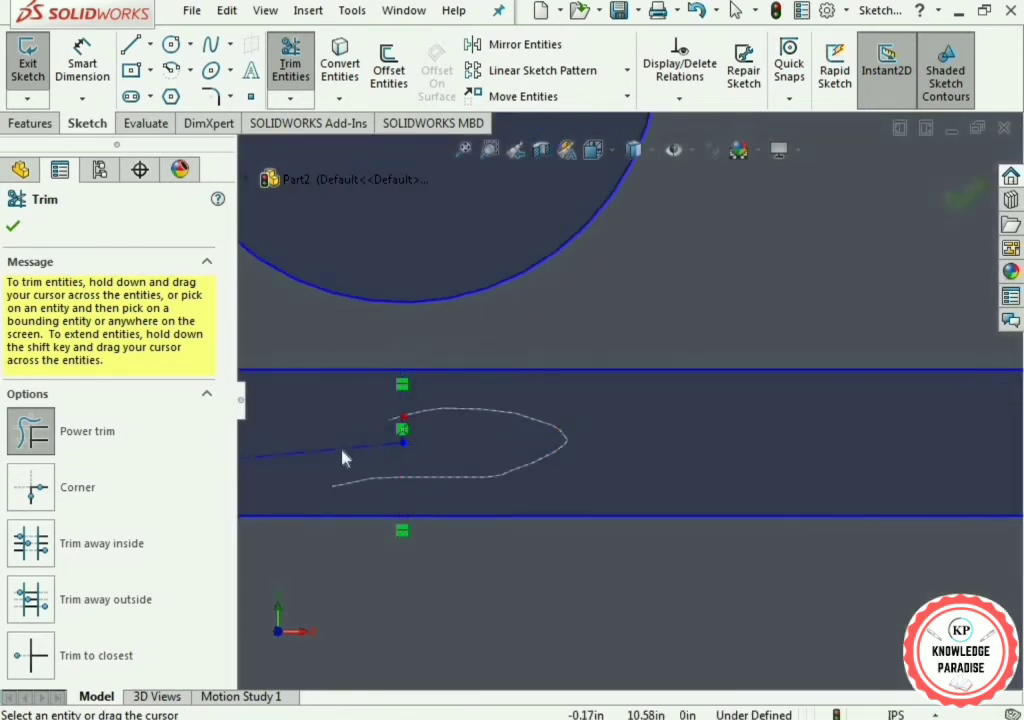
scroll(450, 485, "up", 6)
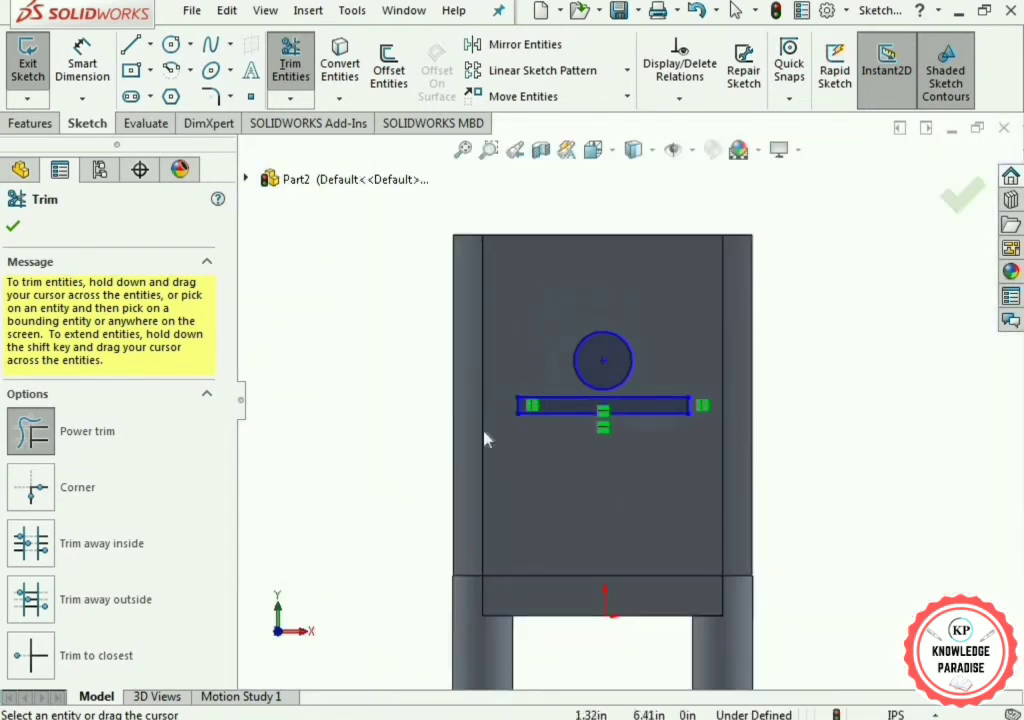
left_click(12, 227)
Step: Cut the circle and thin rectangle through the backrest with an Extruded Cut
left_click(31, 123)
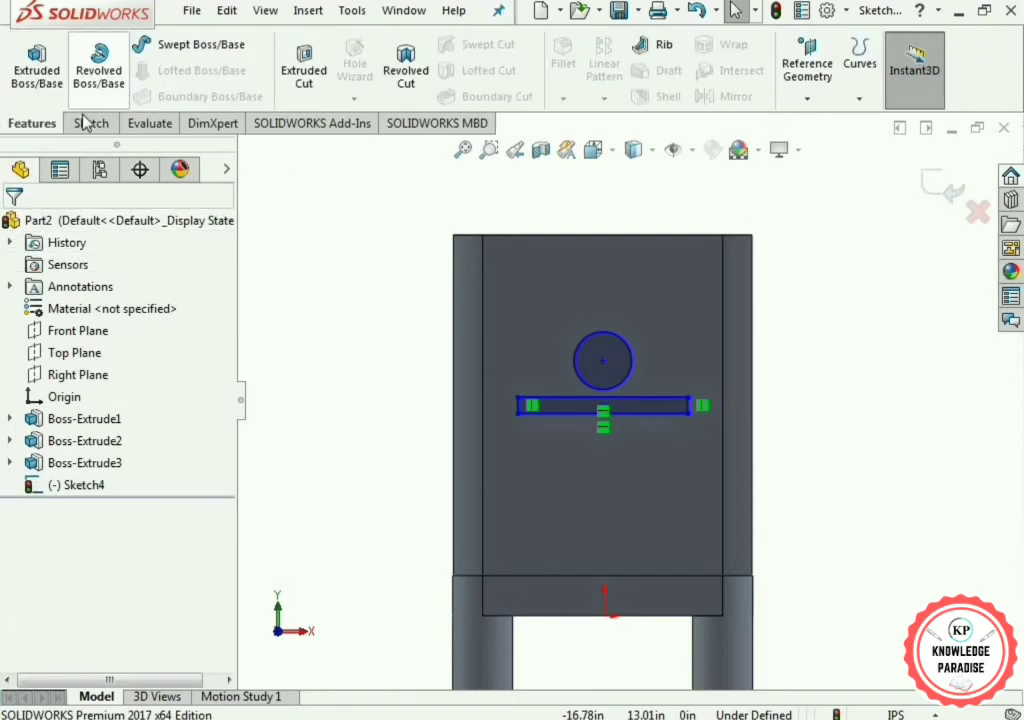
left_click(310, 88)
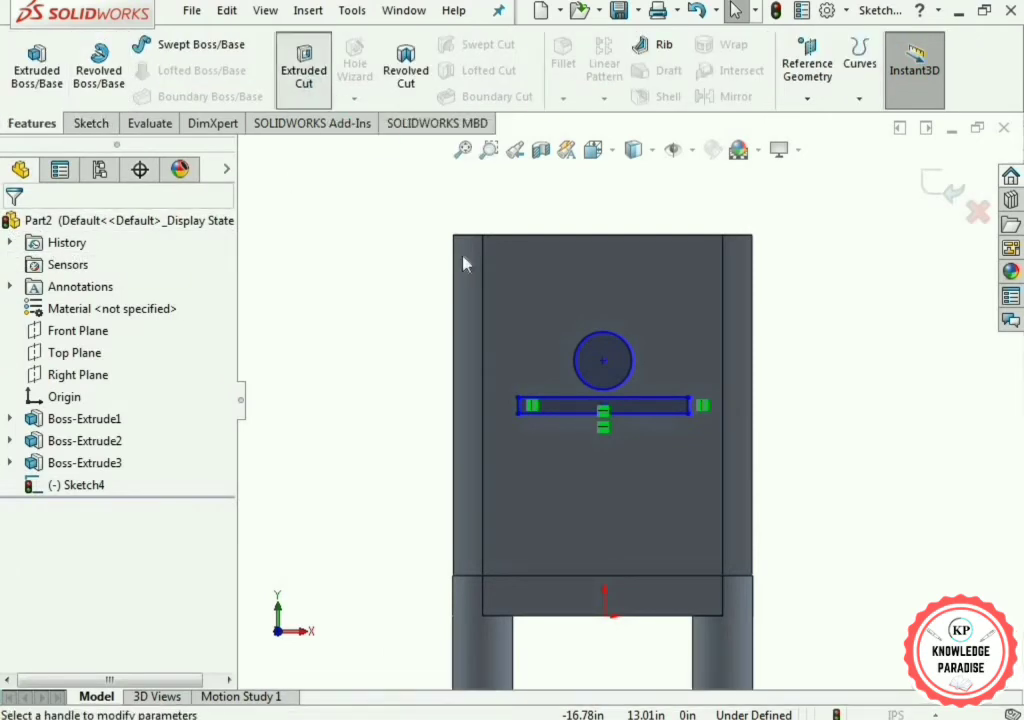
left_click(201, 348)
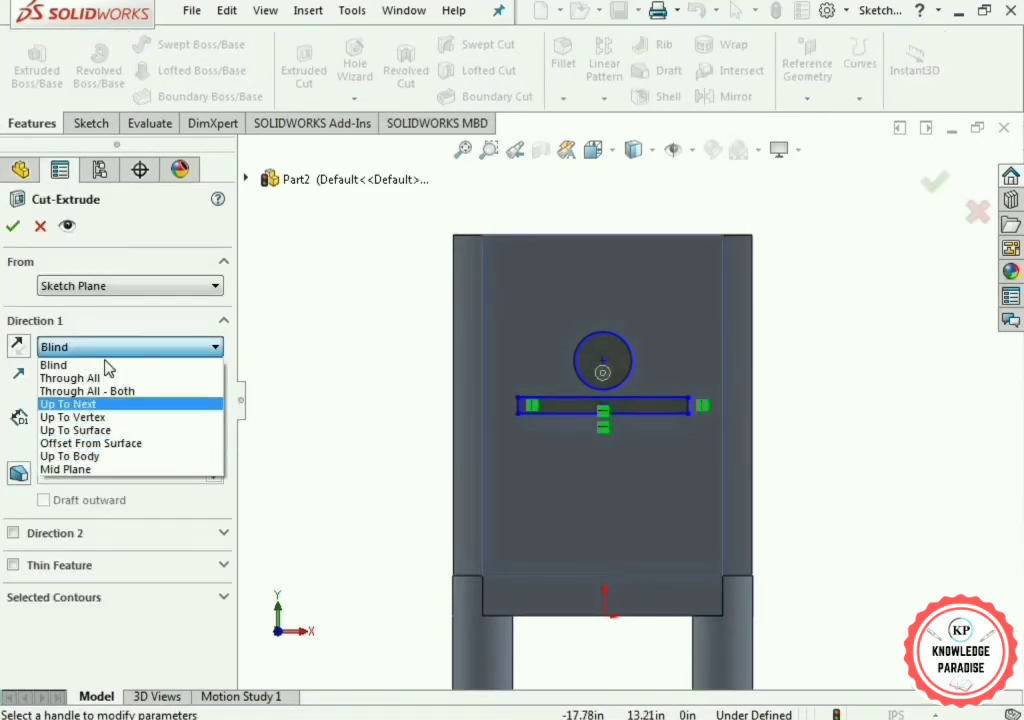
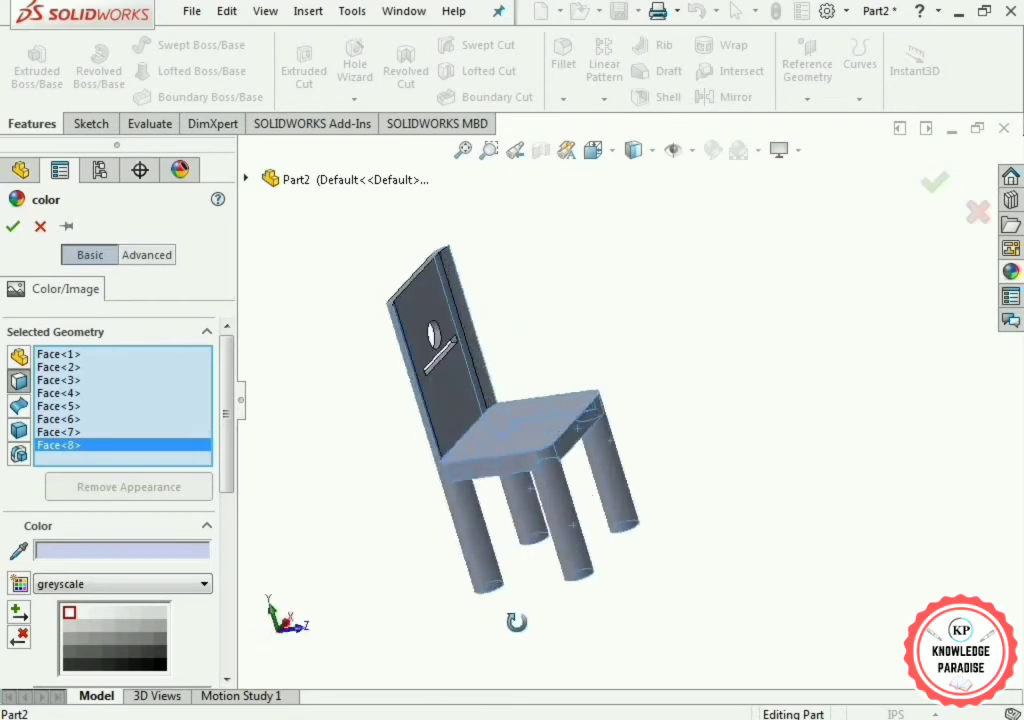
Step: Add the backrest's front, edge and rear faces to the face selection for the appearance
scroll(565, 387, "down", 4)
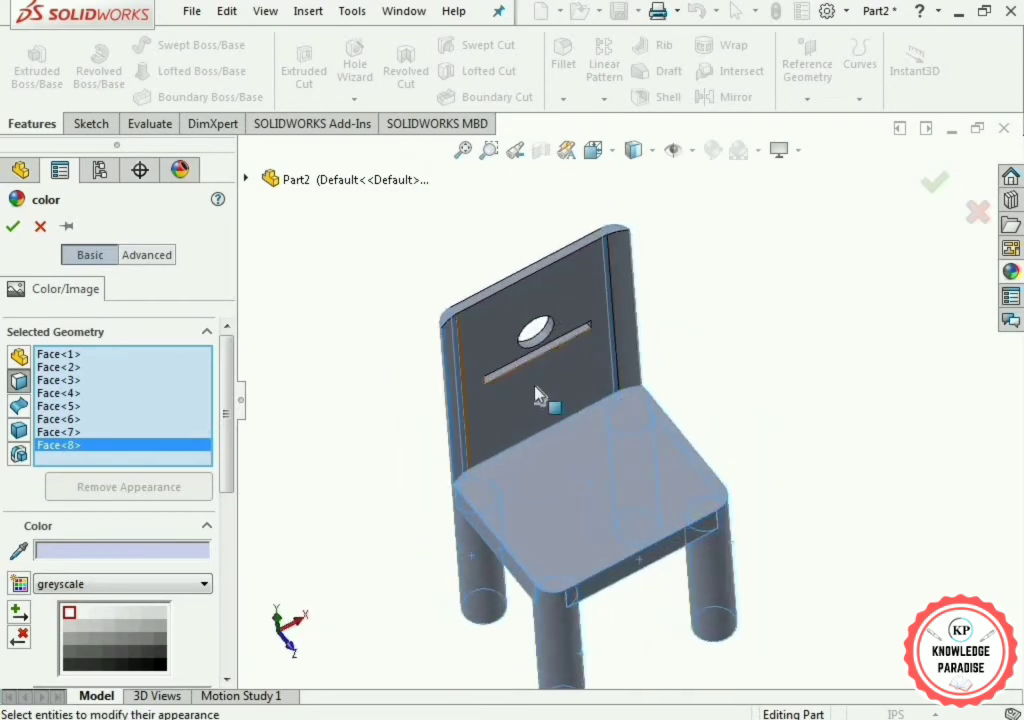
left_click(533, 386)
scroll(677, 347, "down", 2)
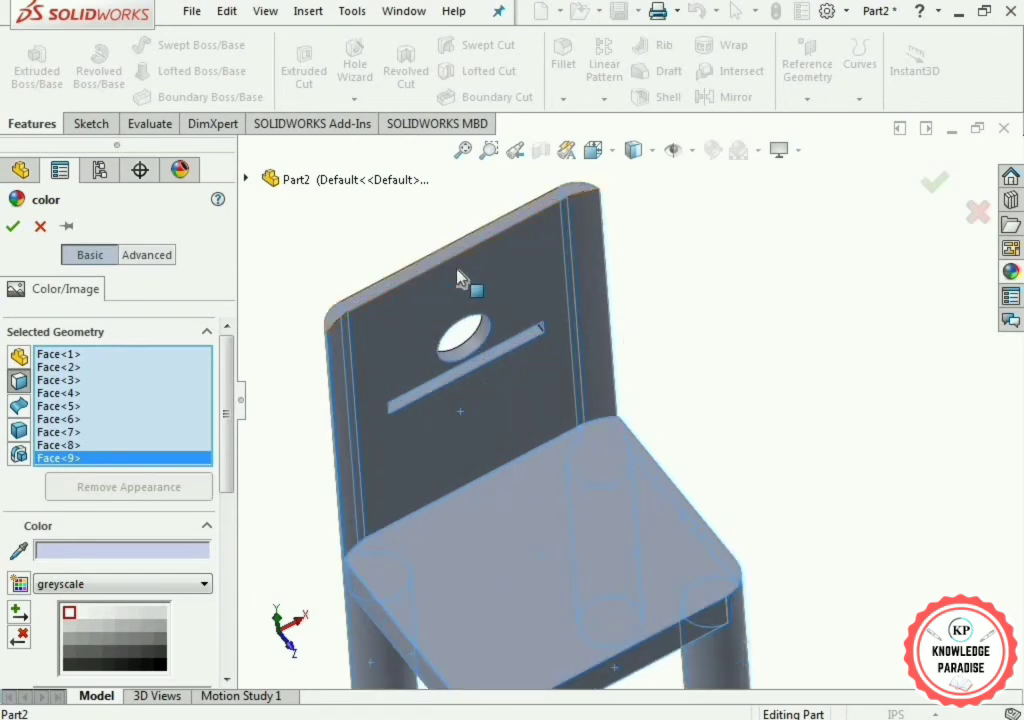
left_click(576, 347)
middle_click_drag(576, 347, 628, 437)
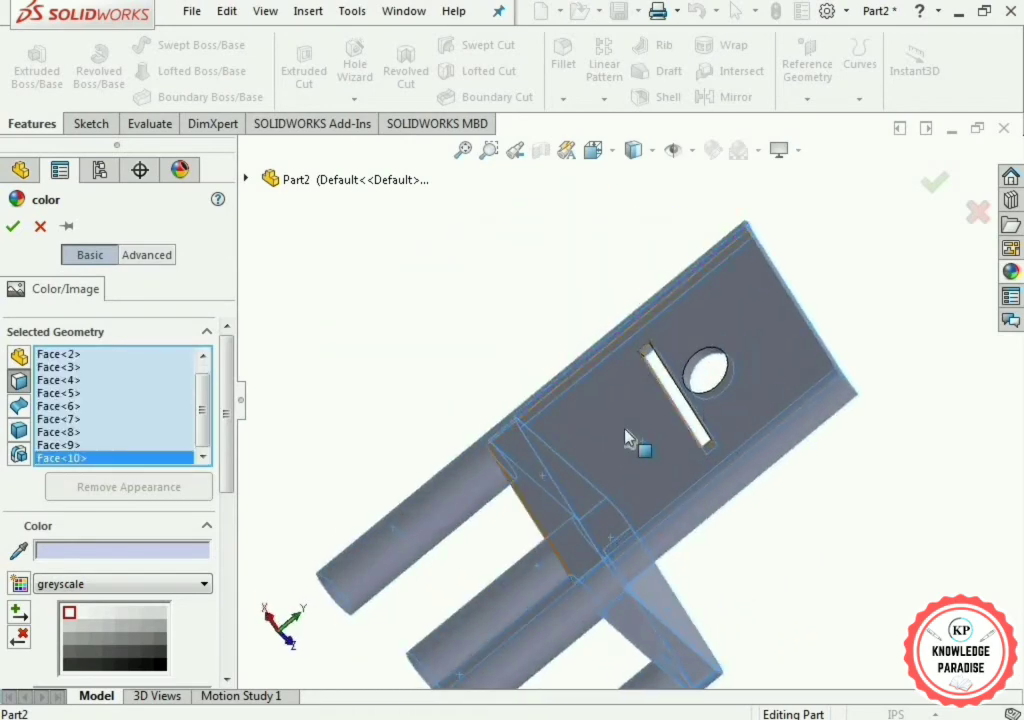
left_click(625, 429)
Step: Add the inner faces of the rectangular slot and the round hole to the appearance's face selection
middle_click_drag(873, 450, 752, 356)
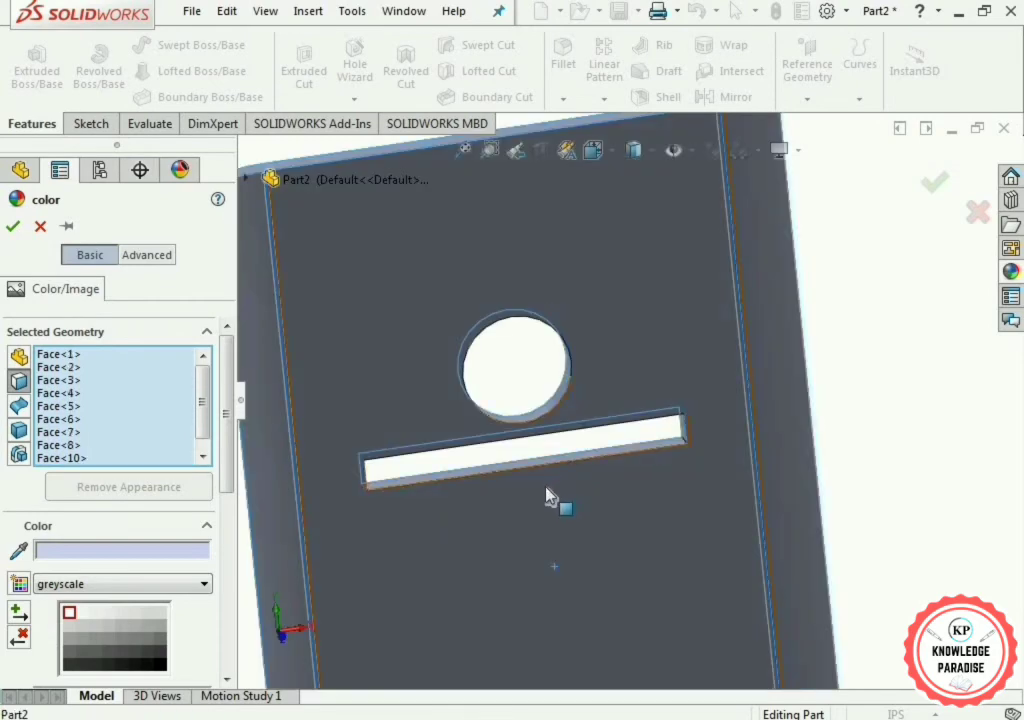
scroll(545, 486, "down", 1)
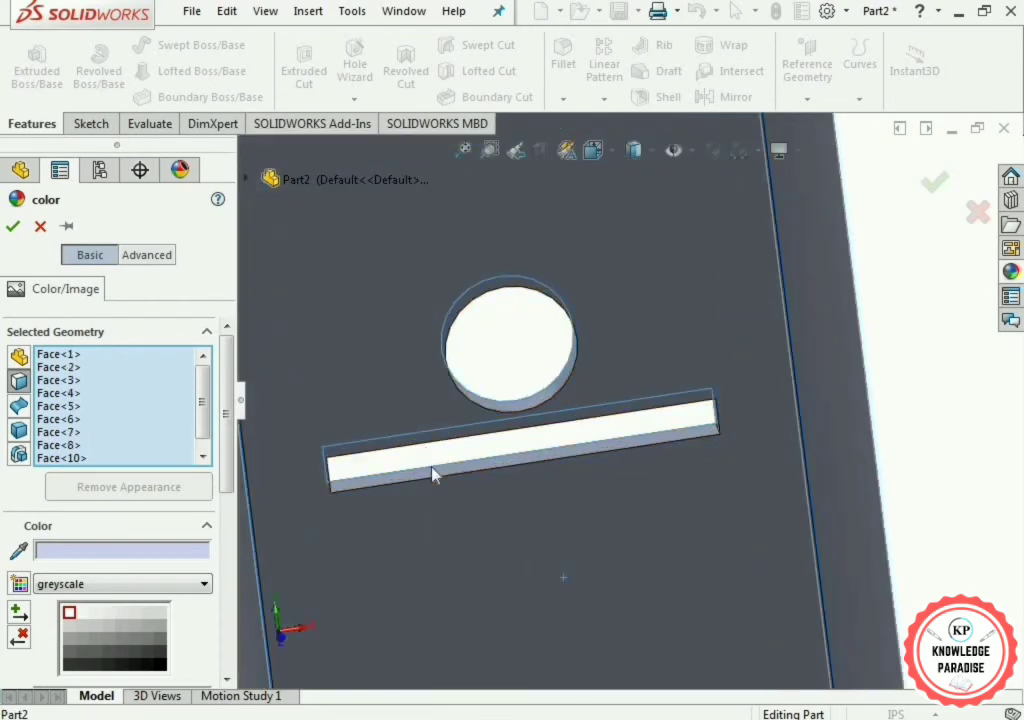
left_click(437, 481)
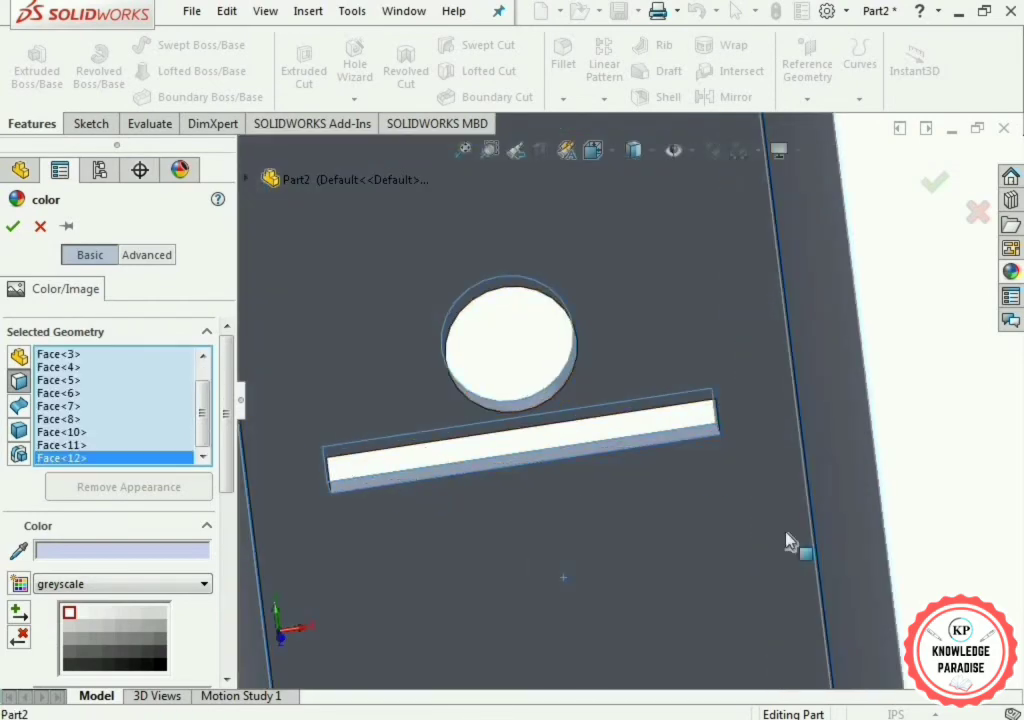
middle_click_drag(997, 485, 590, 457)
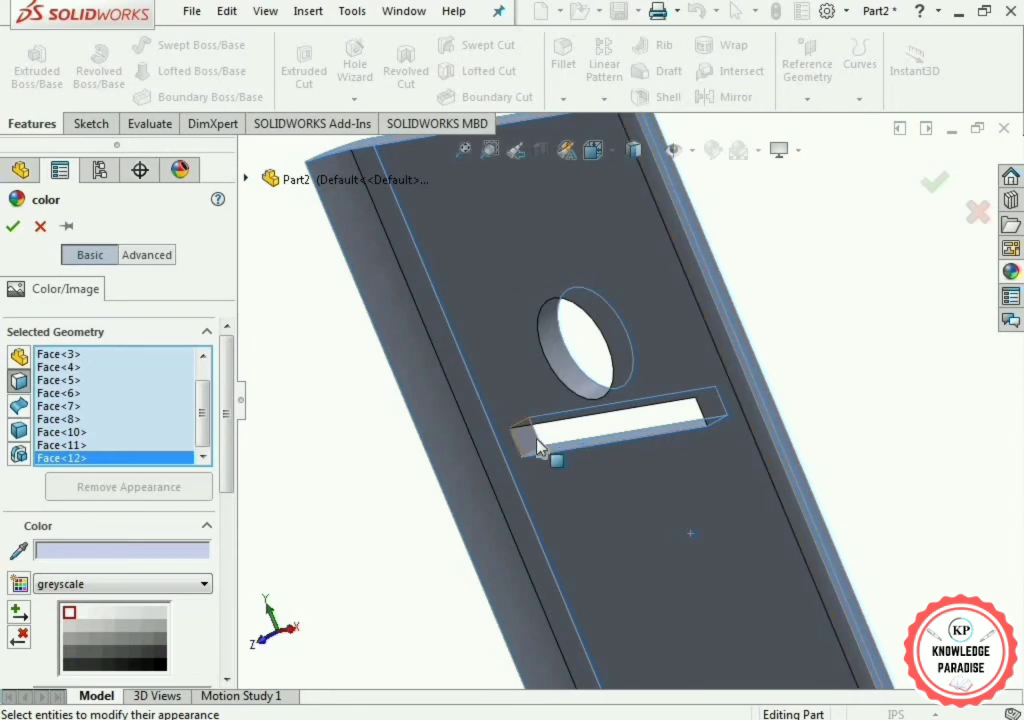
left_click(540, 447)
middle_click_drag(777, 448, 830, 331)
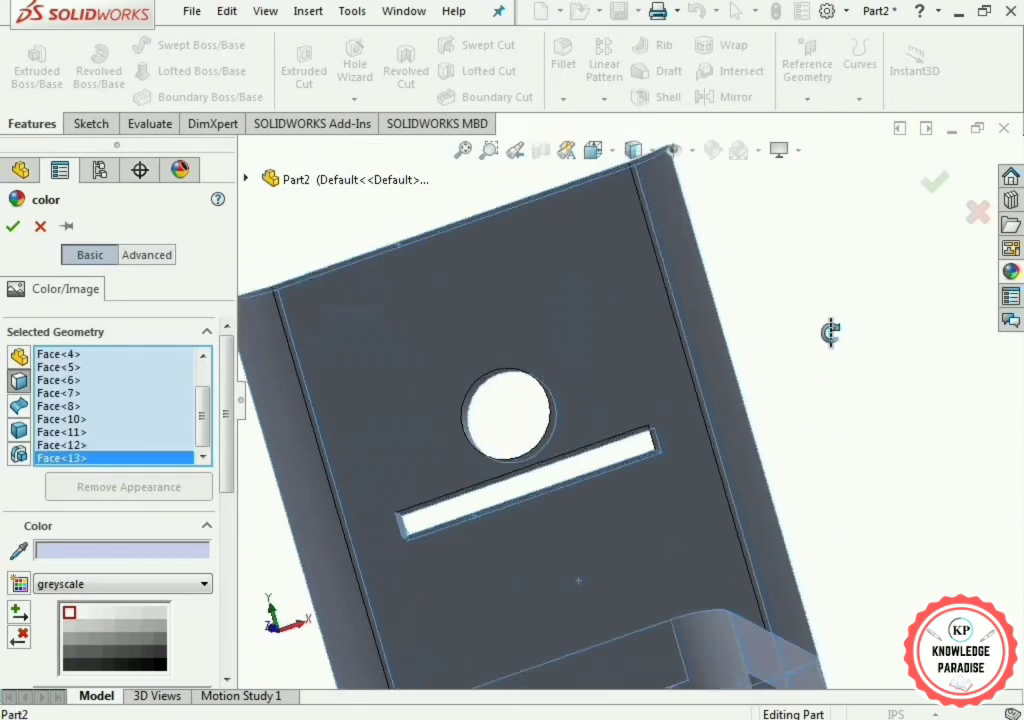
scroll(575, 470, "down", 3)
left_click(576, 457)
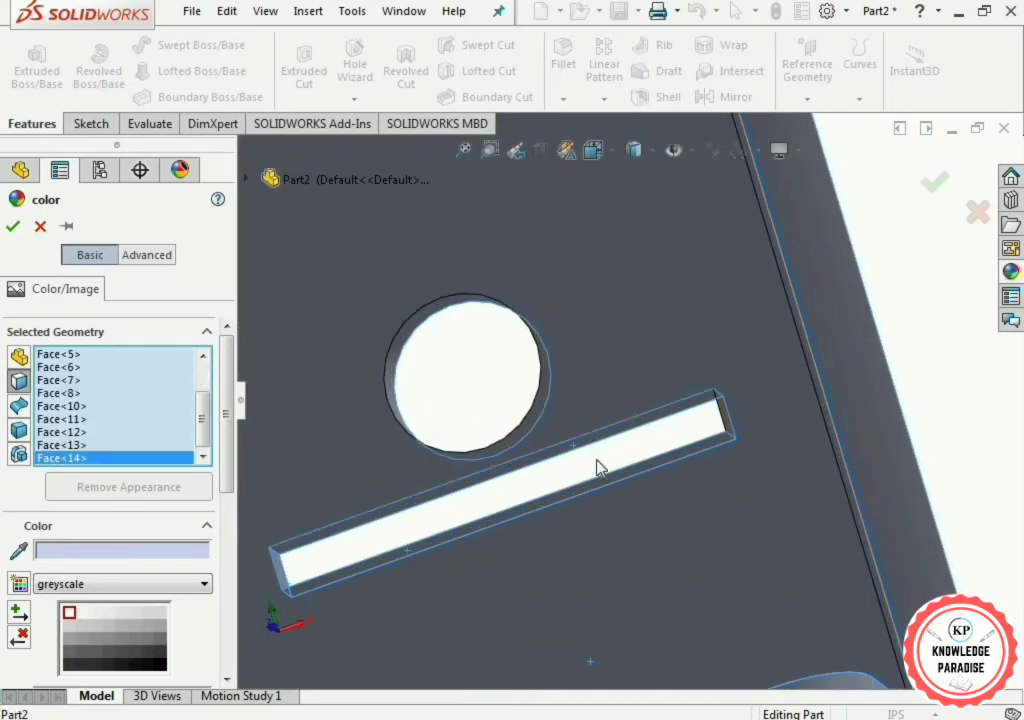
middle_click_drag(599, 469, 676, 428)
left_click(537, 408)
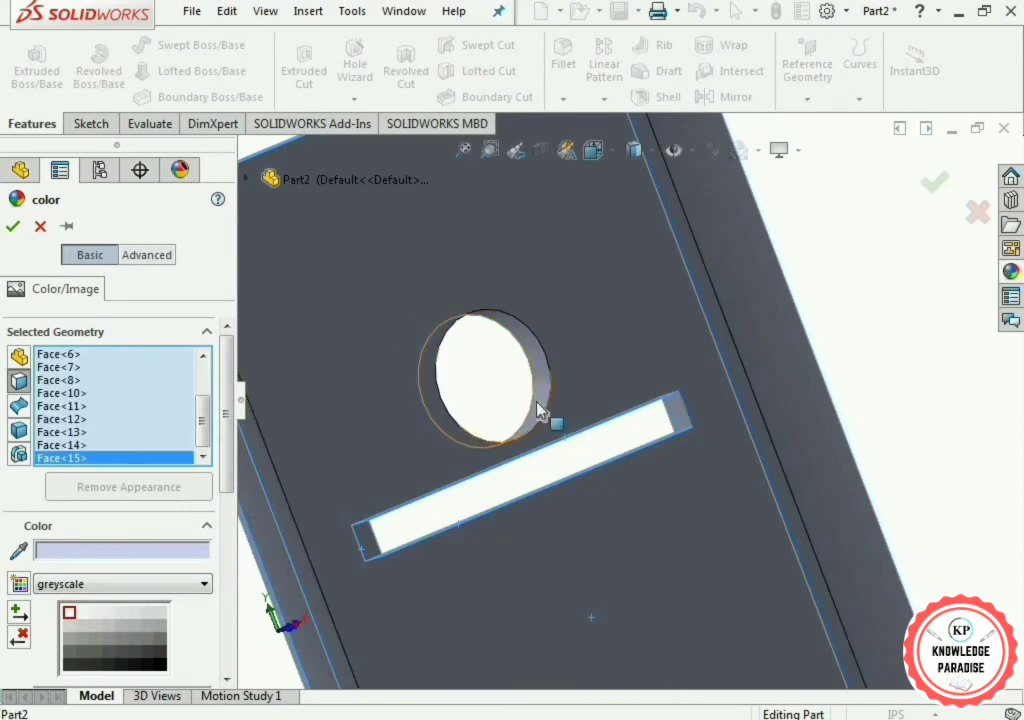
Step: Open the Walnut appearances within the Organic wood library
scroll(887, 418, "up", 6)
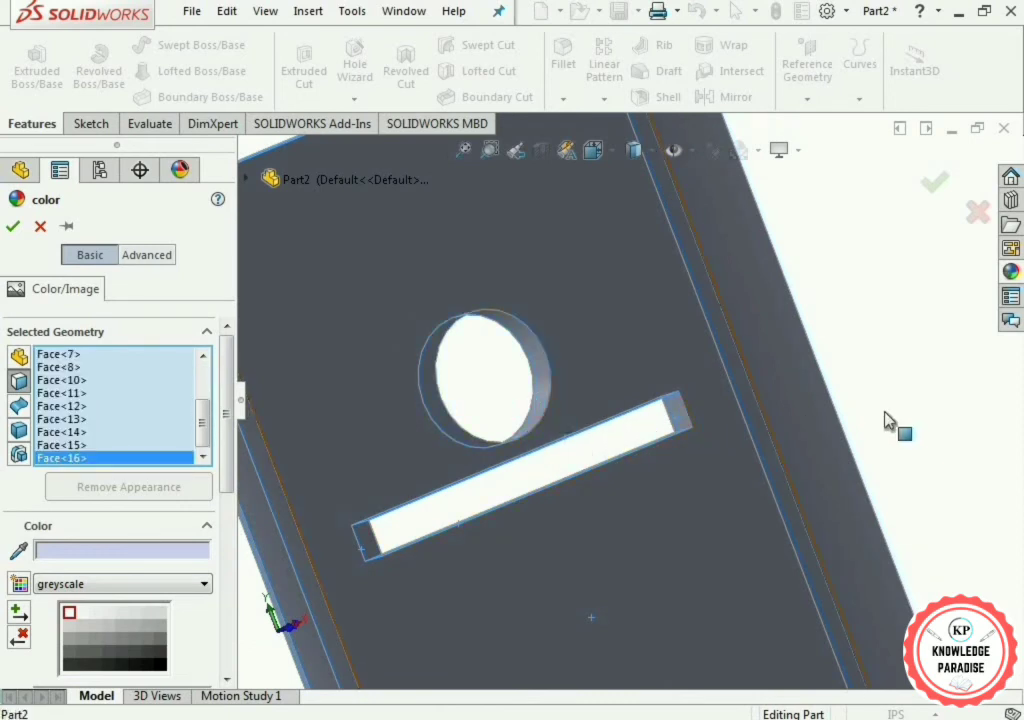
middle_click_drag(886, 418, 1008, 285)
left_click(1010, 272)
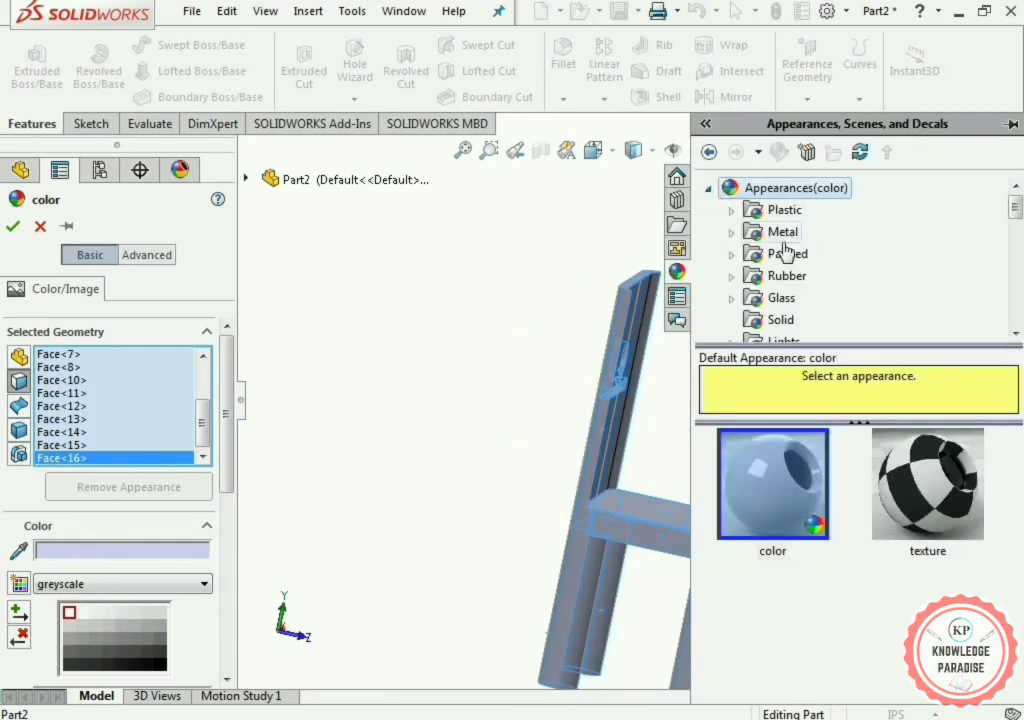
scroll(778, 260, "down", 2)
scroll(733, 266, "down", 1)
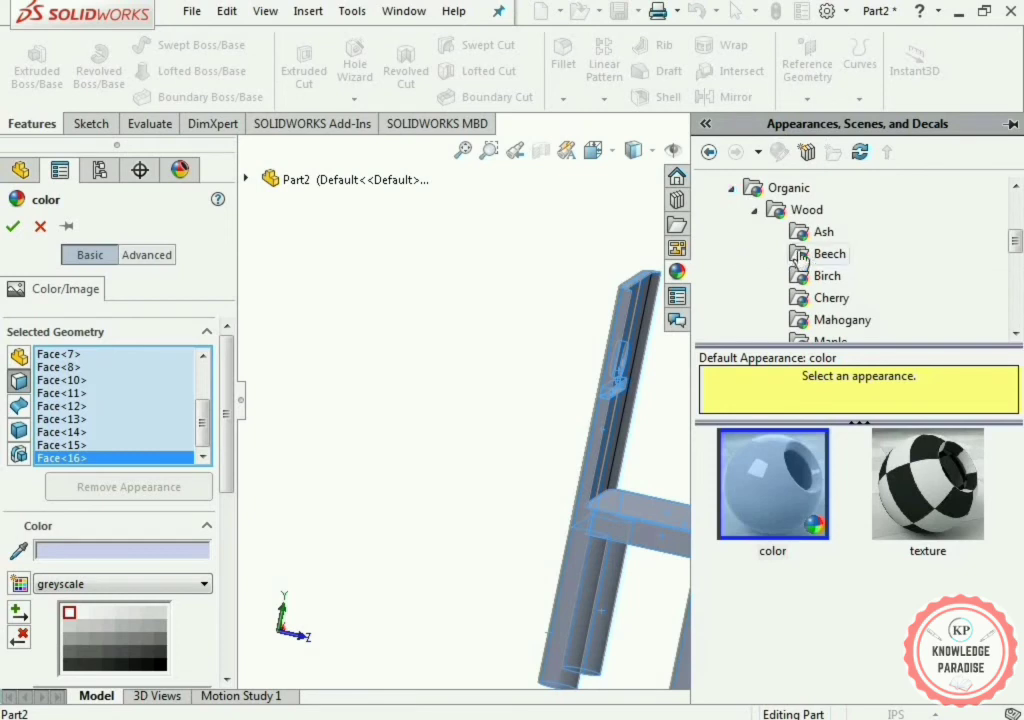
left_click(756, 215)
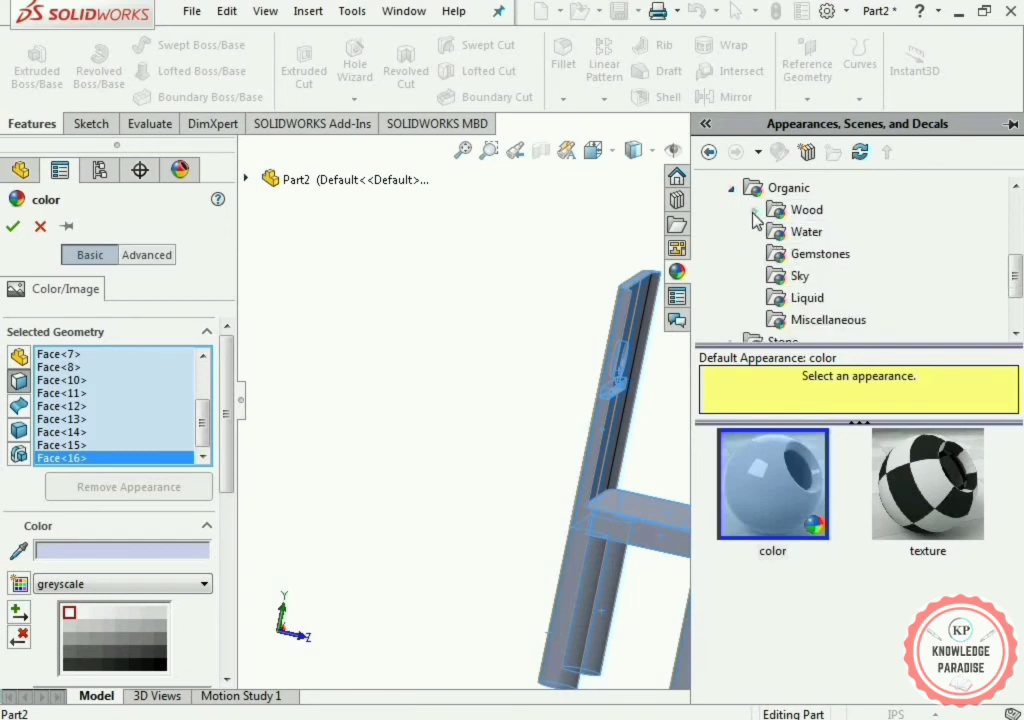
left_click(756, 215)
scroll(848, 290, "down", 1)
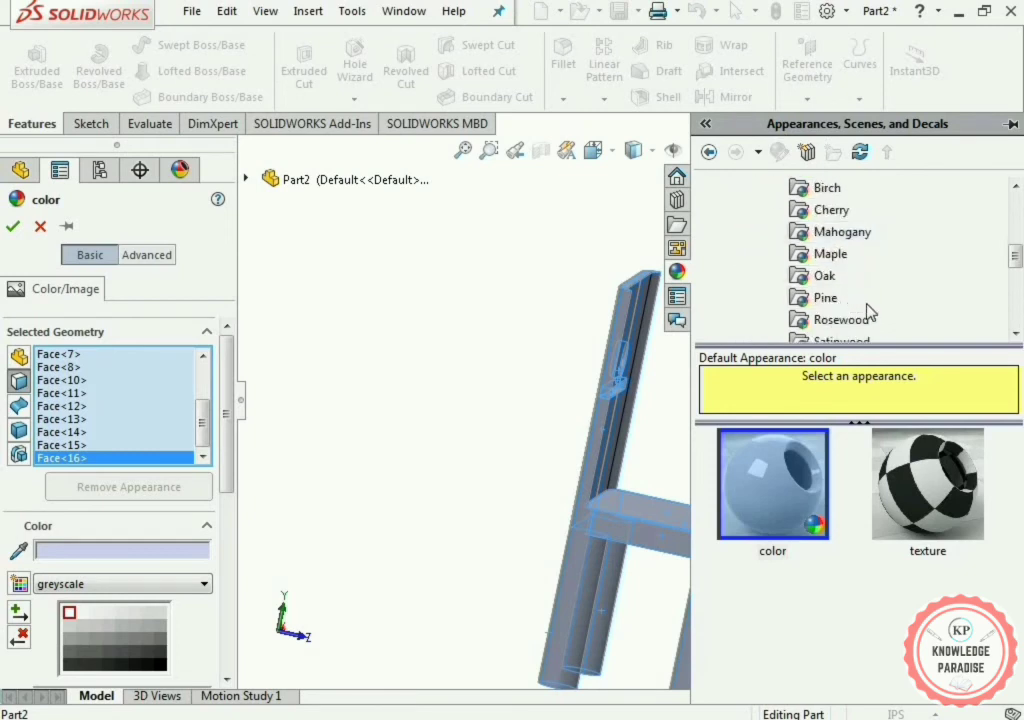
scroll(860, 320, "down", 2)
left_click(835, 277)
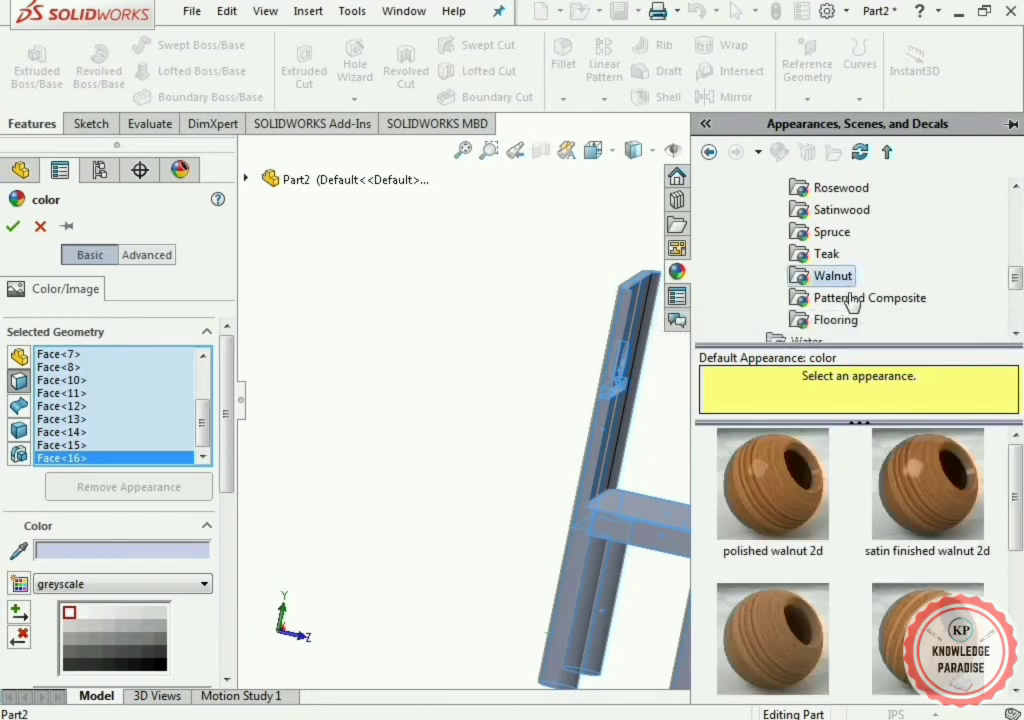
Step: Apply the polished walnut endgrain appearance to the selected chair faces
scroll(636, 420, "up", 2)
middle_click_drag(650, 430, 562, 408)
scroll(650, 421, "up", 3)
scroll(668, 408, "down", 6)
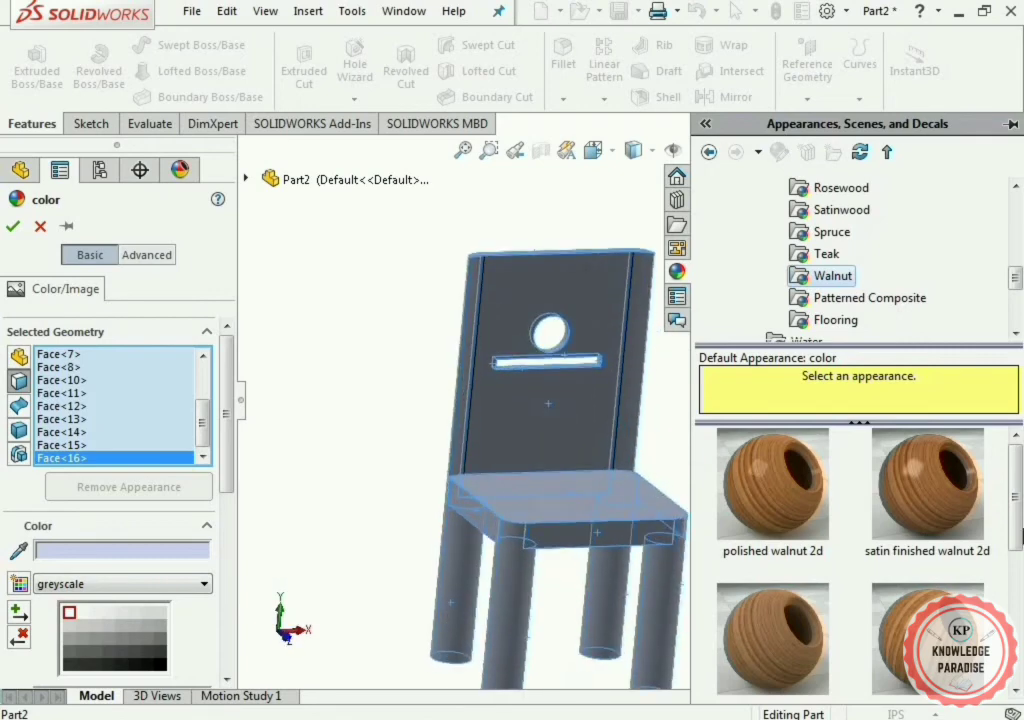
scroll(796, 503, "down", 1)
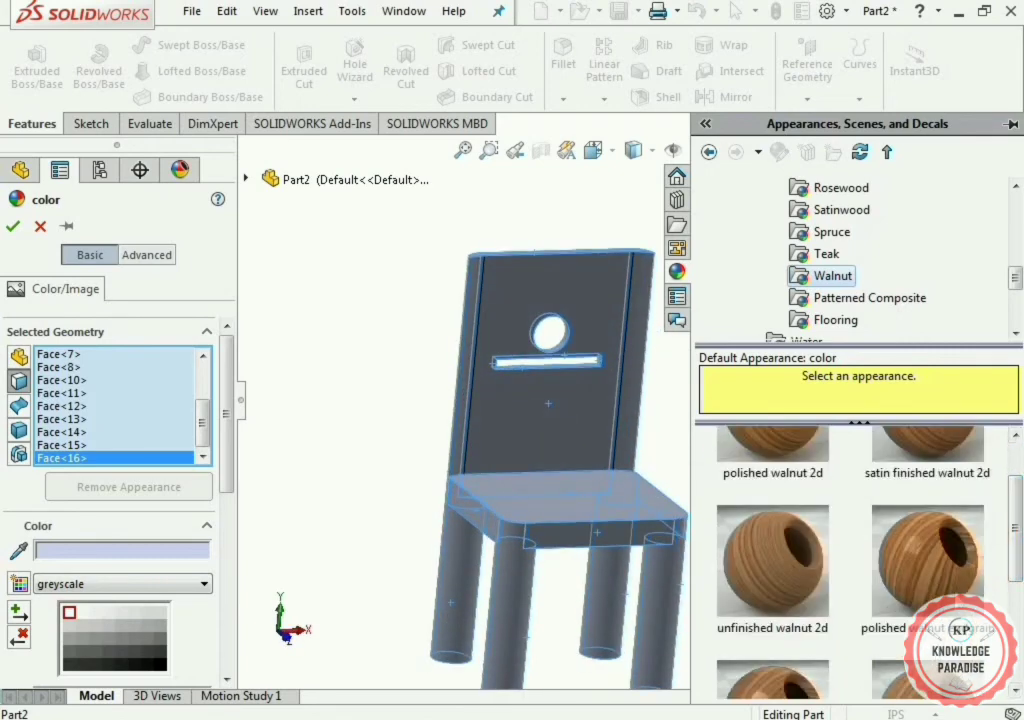
left_click(927, 555)
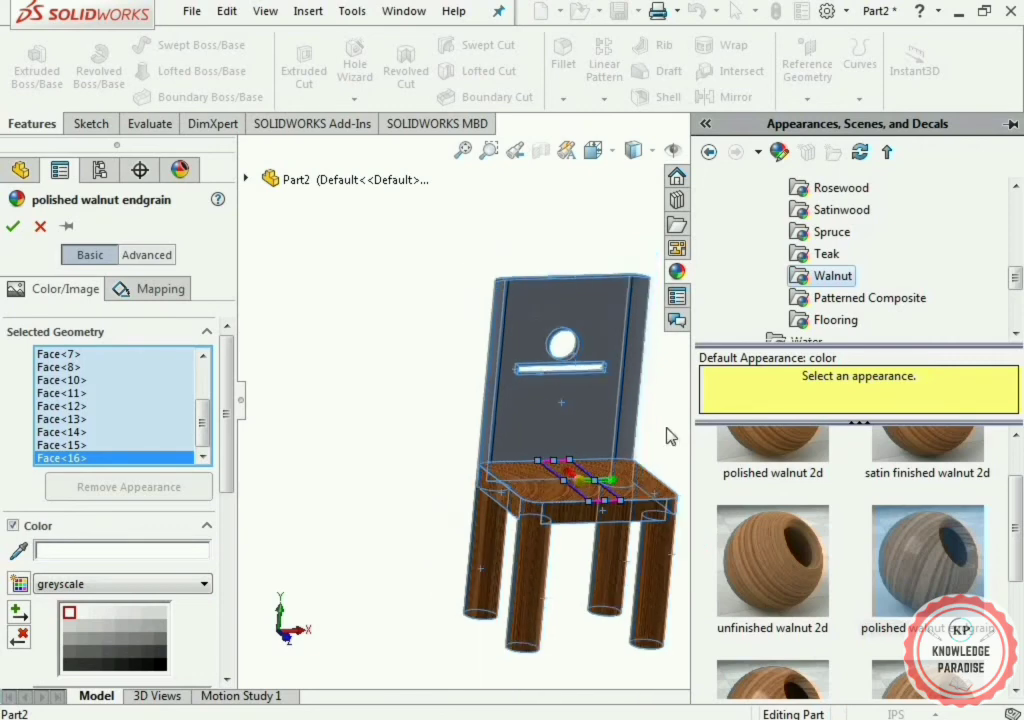
Step: Add the backrest's flat front face to the polished walnut endgrain appearance
scroll(668, 428, "up", 3)
scroll(672, 413, "down", 5)
middle_click_drag(614, 401, 610, 446)
scroll(540, 405, "down", 1)
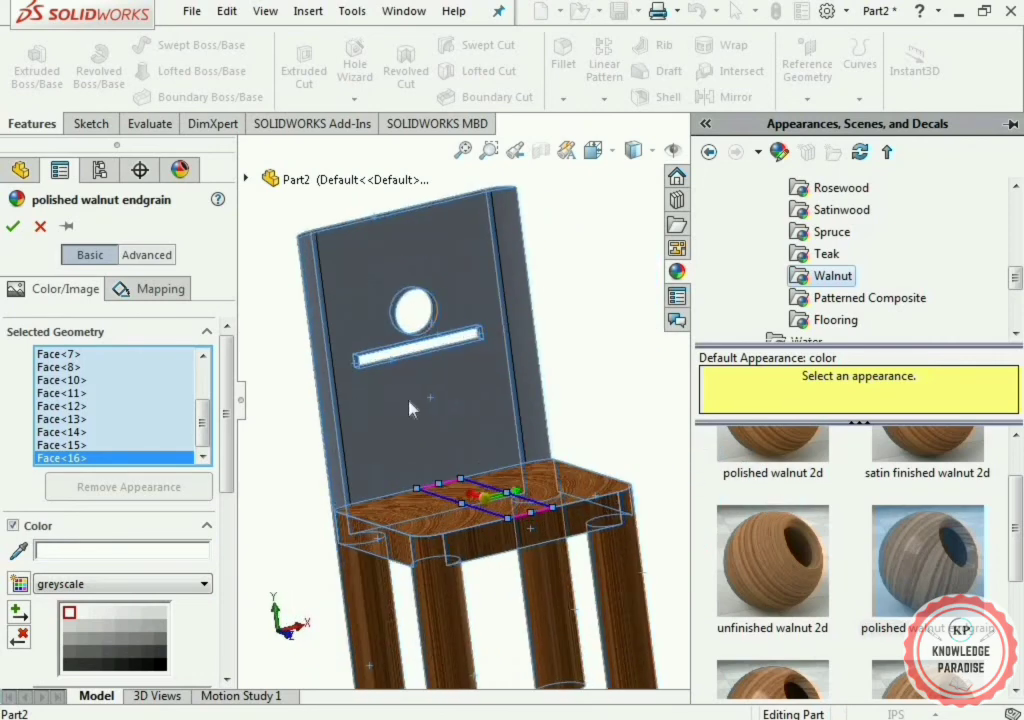
left_click(425, 420)
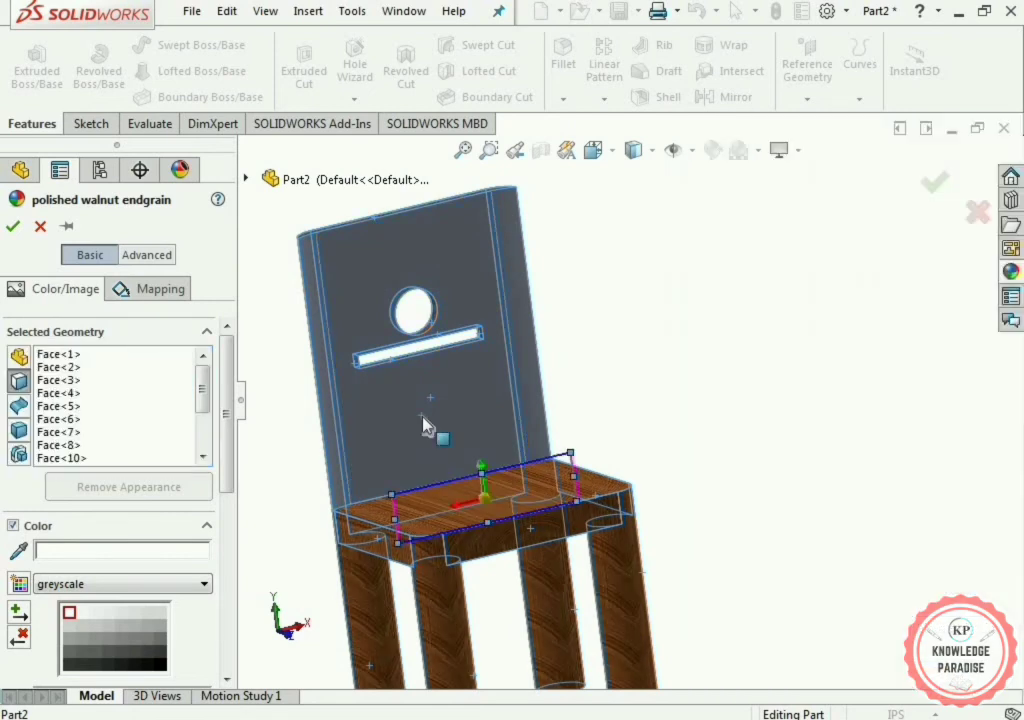
left_click(148, 438)
left_click(156, 457)
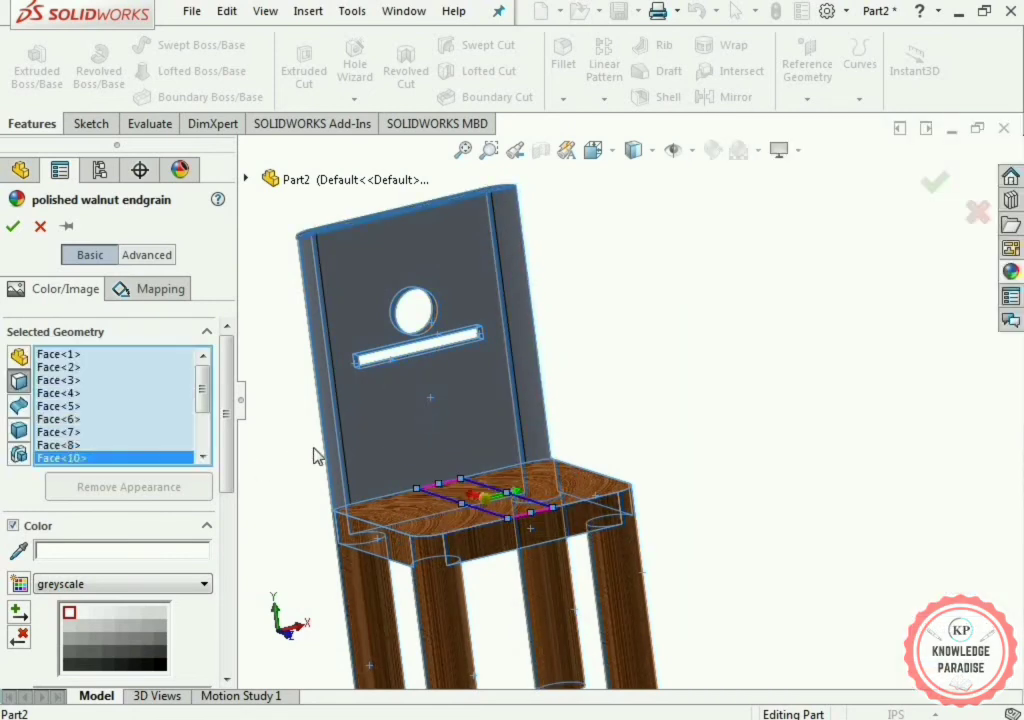
left_click(427, 432)
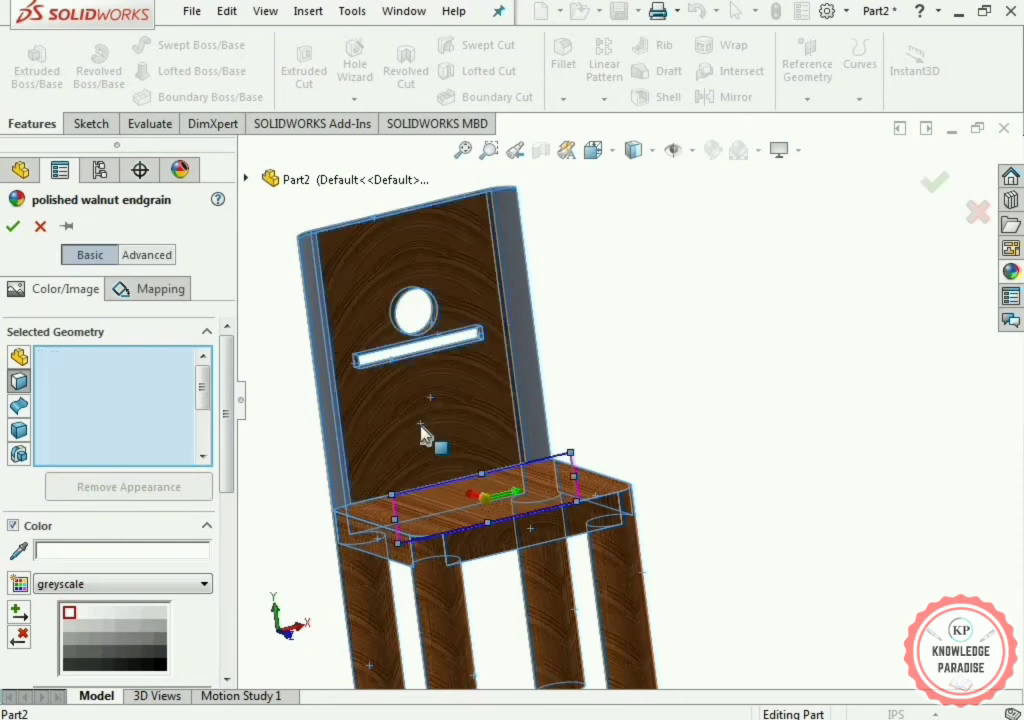
Step: Add the backrest's two remaining side faces to the polished walnut endgrain appearance and accept it
left_click(539, 411)
scroll(581, 412, "down", 2)
scroll(598, 402, "up", 3)
middle_click_drag(596, 404, 494, 450)
left_click(470, 422)
scroll(690, 394, "up", 2)
middle_click_drag(728, 392, 765, 370)
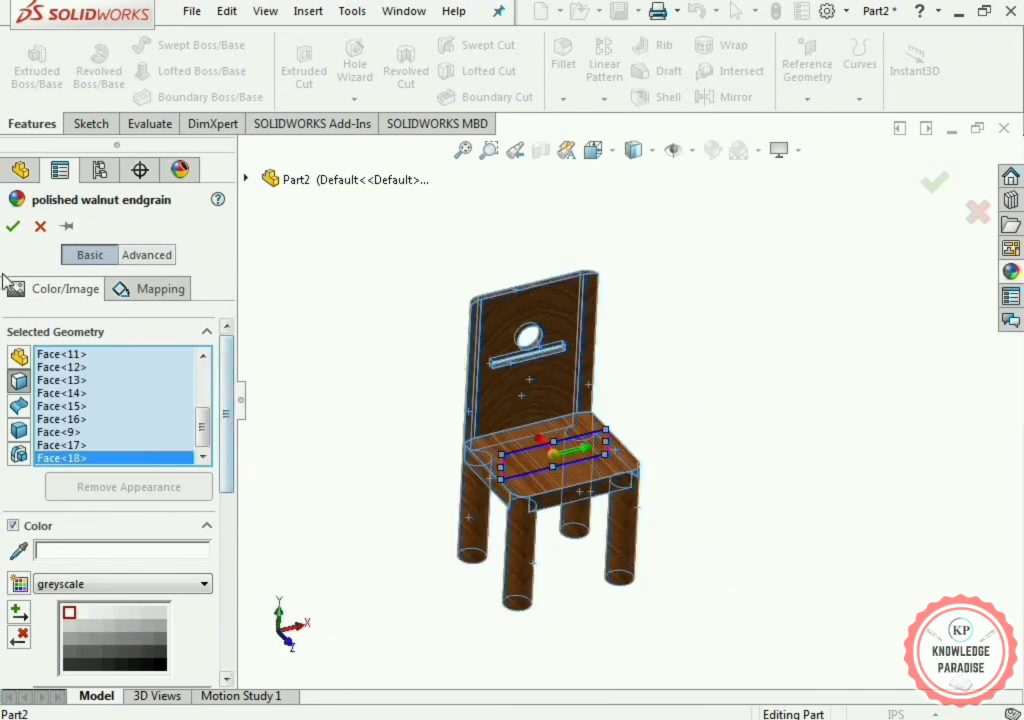
left_click(13, 228)
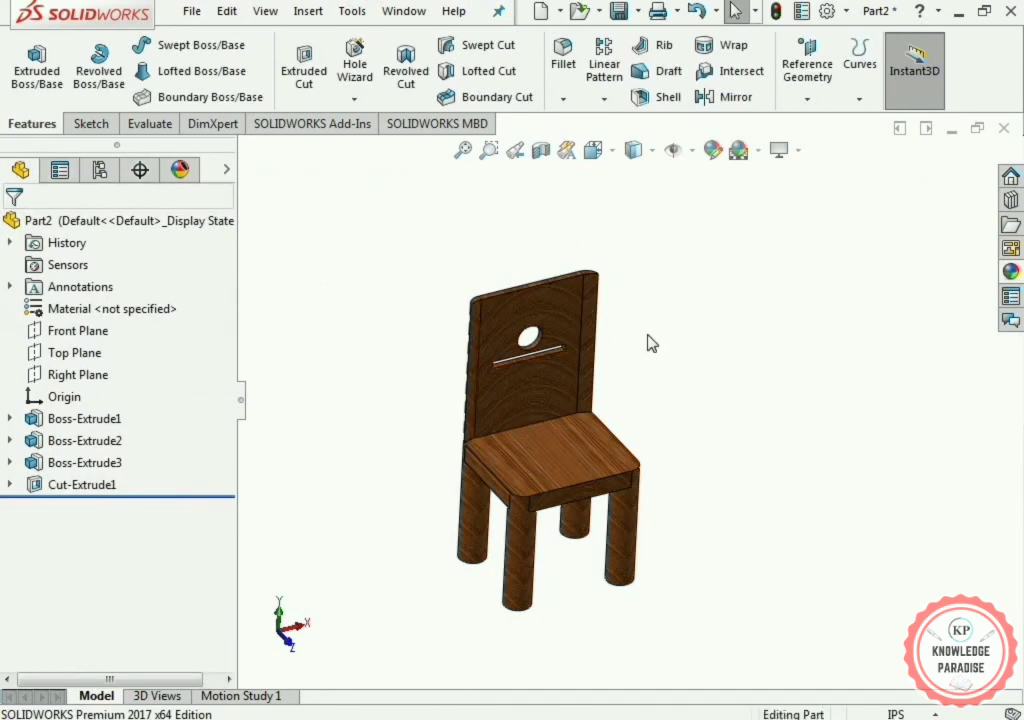
middle_click_drag(651, 343, 585, 430)
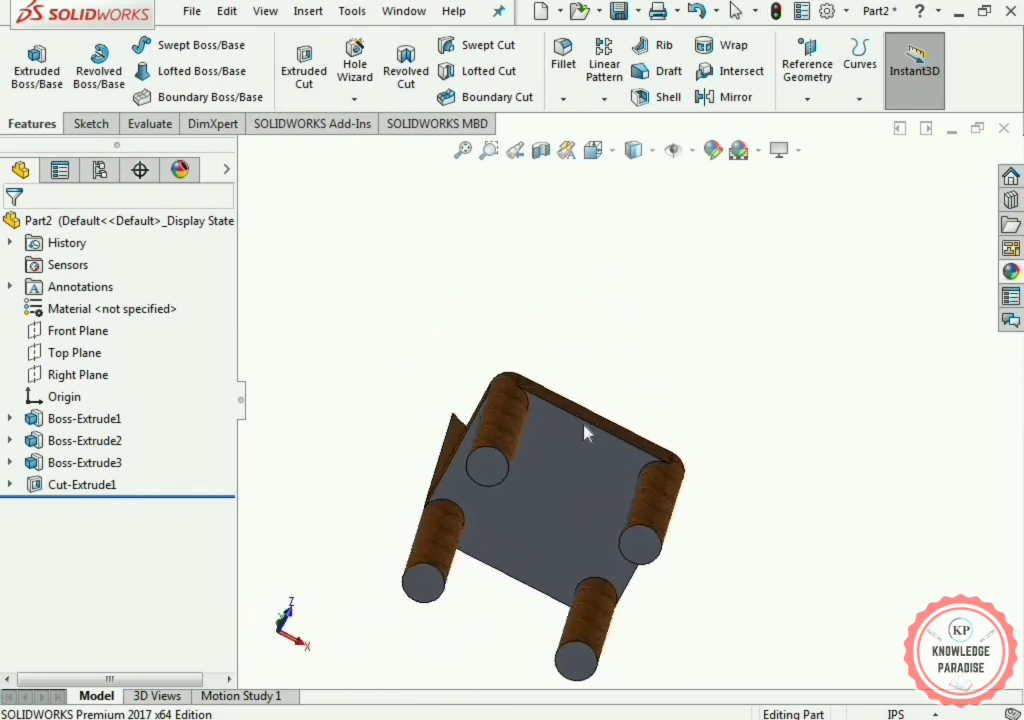
Step: Start a face appearance edit on the seat's underside and add the end faces of all four legs to the selection
middle_click_drag(670, 455, 555, 473)
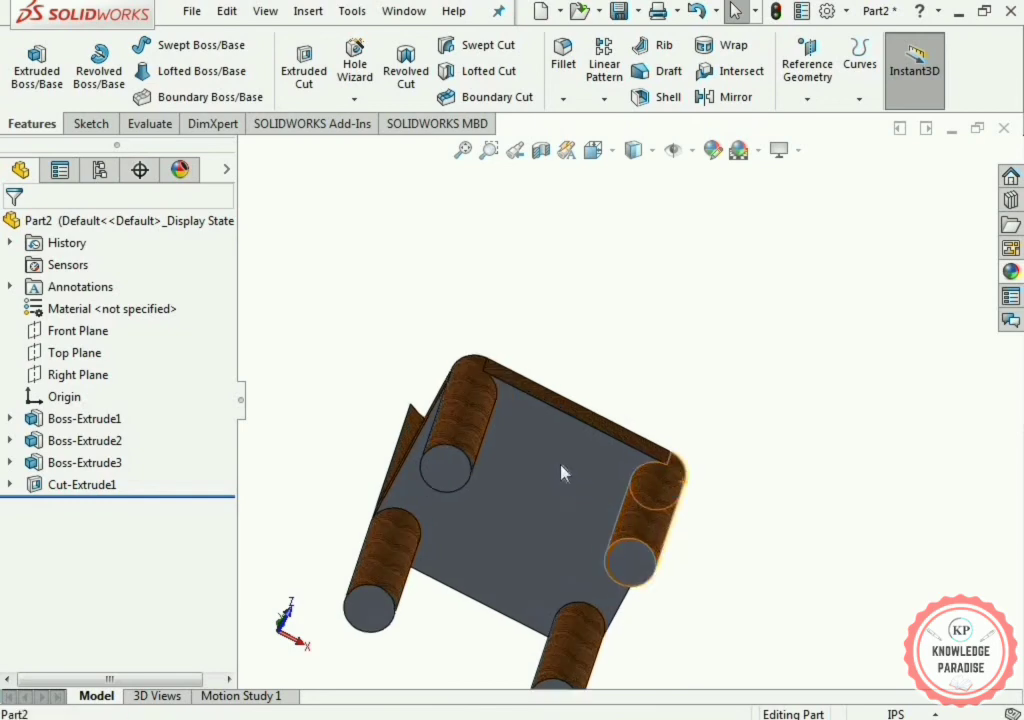
left_click(560, 473)
left_click(788, 378)
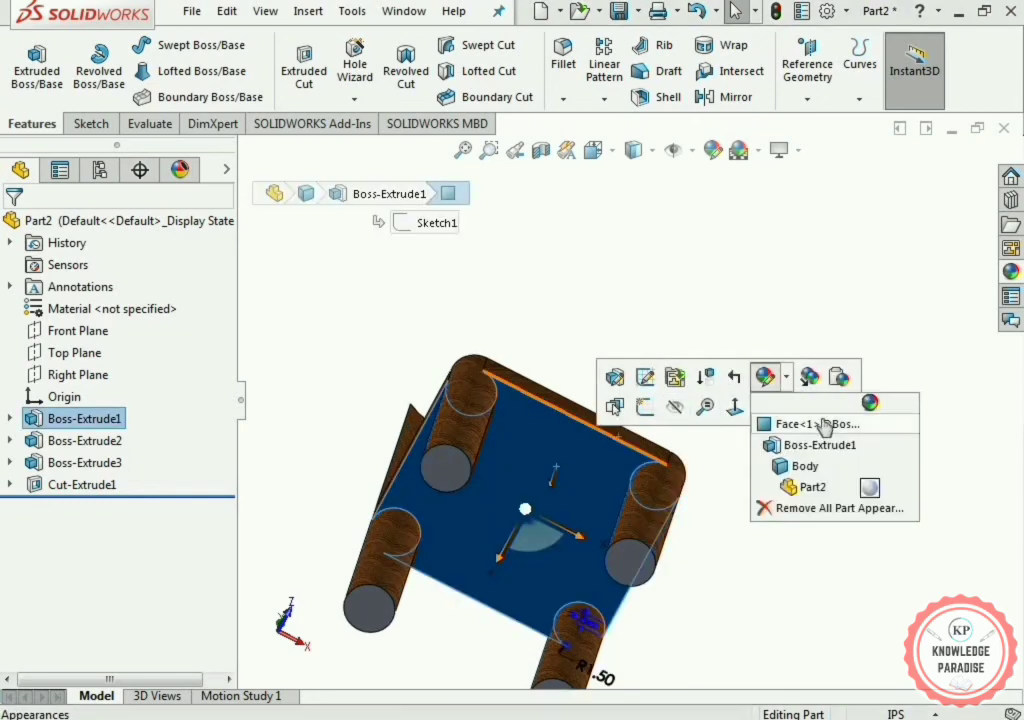
left_click(824, 424)
left_click(449, 469)
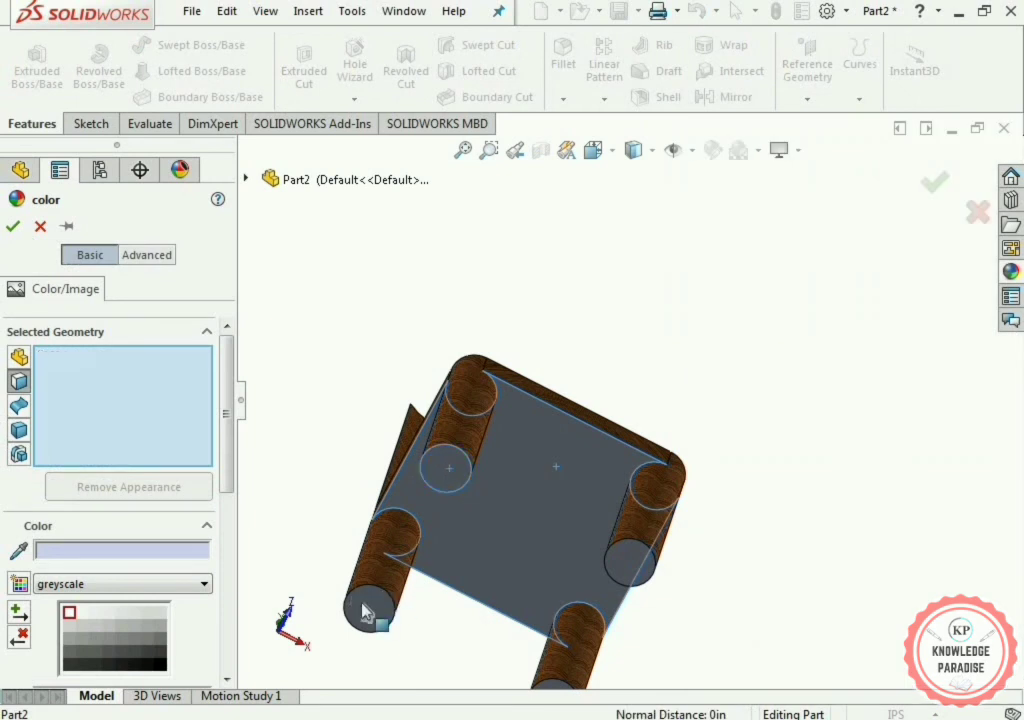
left_click(360, 602)
left_click(628, 566)
scroll(674, 622, "up", 2)
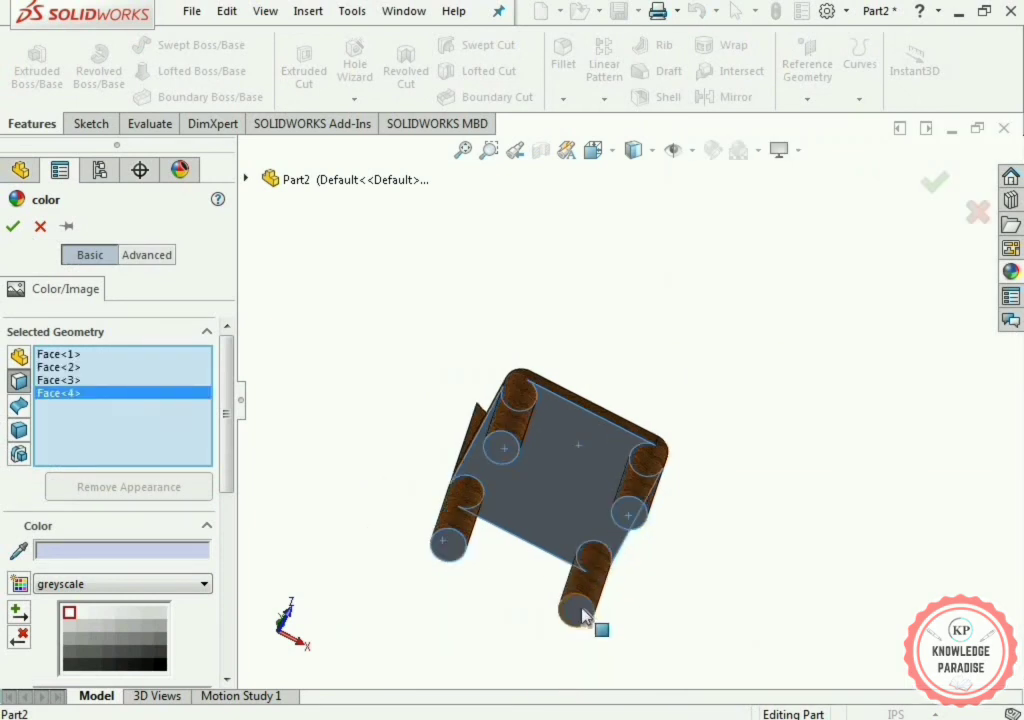
left_click(580, 610)
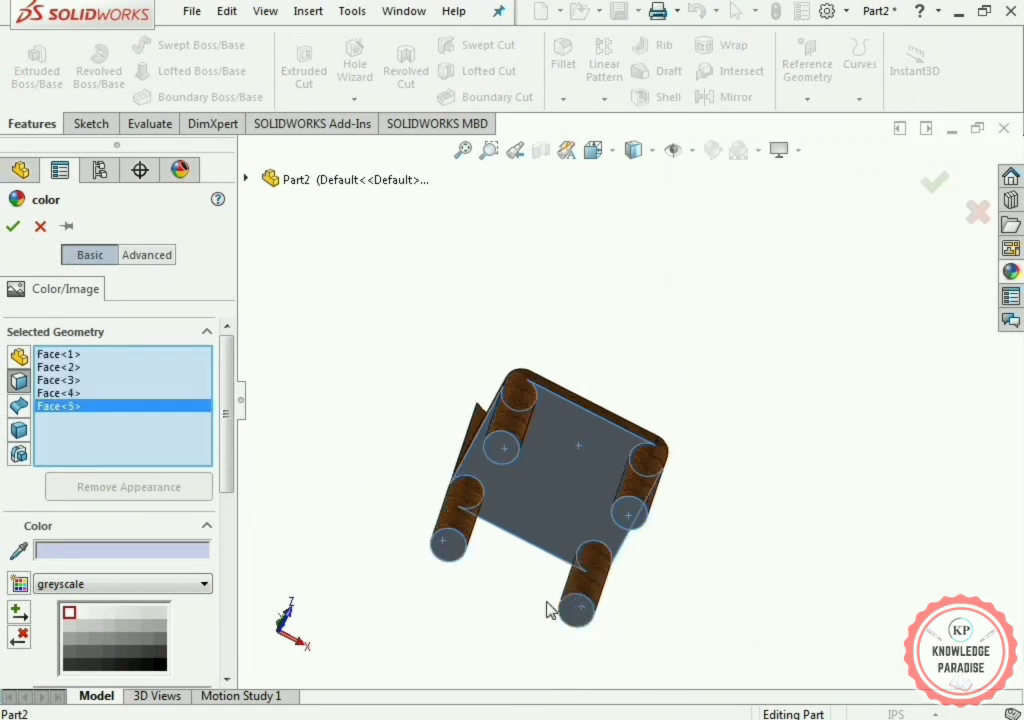
Step: Apply the polished walnut endgrain appearance from the Walnut library to the selected underside and leg end faces, and accept it
left_click(1011, 271)
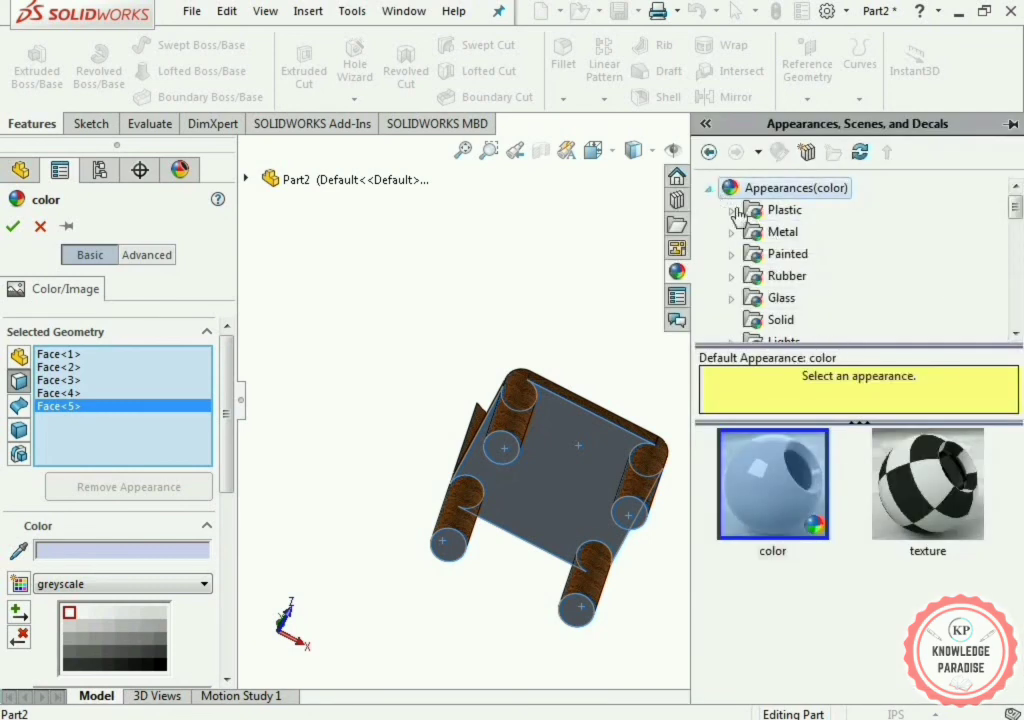
scroll(820, 268, "down", 4)
scroll(826, 278, "down", 3)
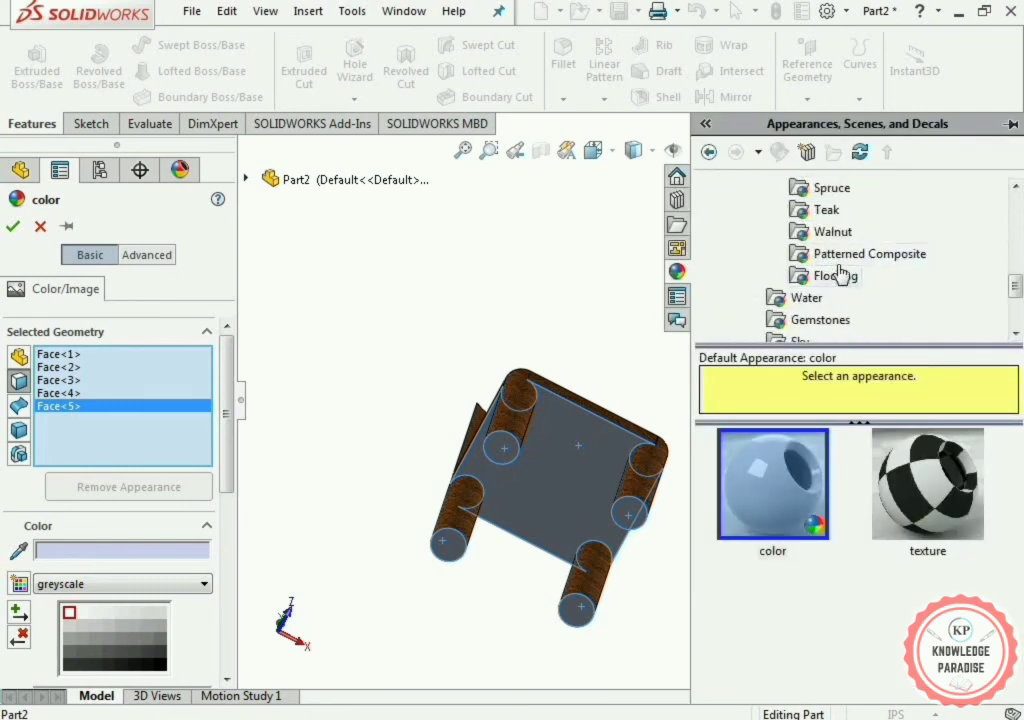
left_click(832, 231)
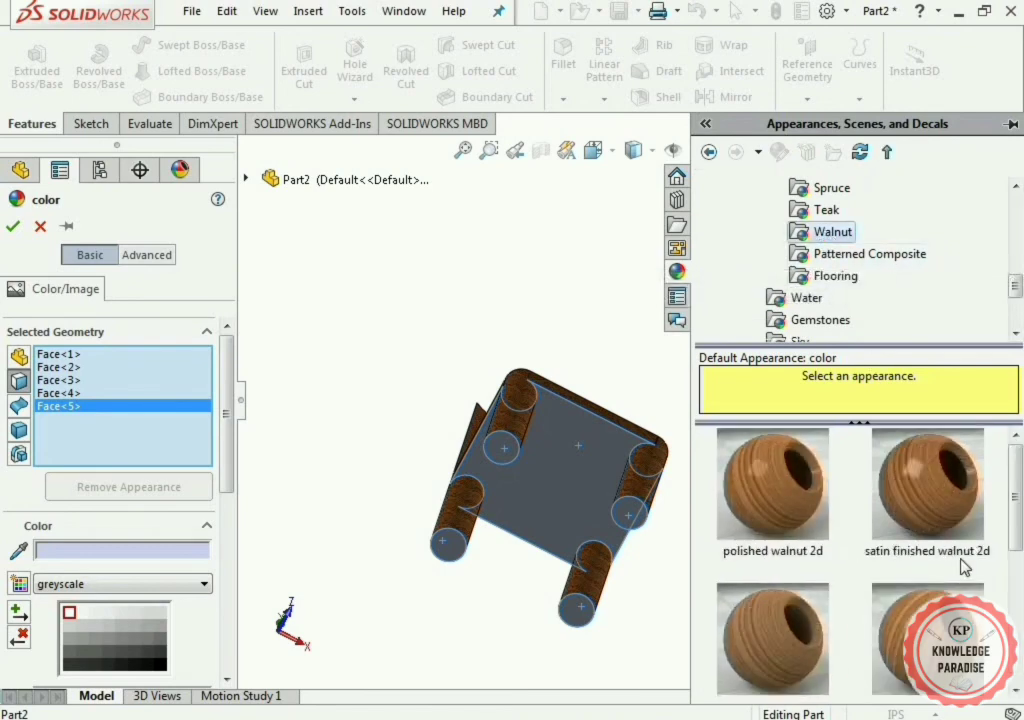
scroll(958, 574, "down", 1)
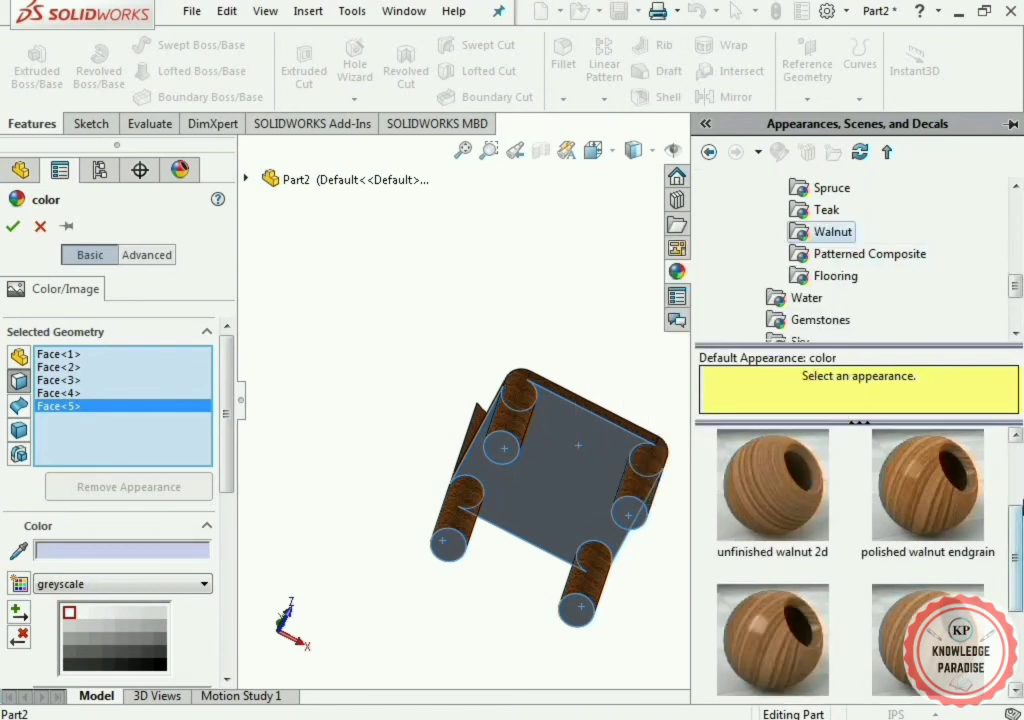
scroll(1021, 505, "up", 1)
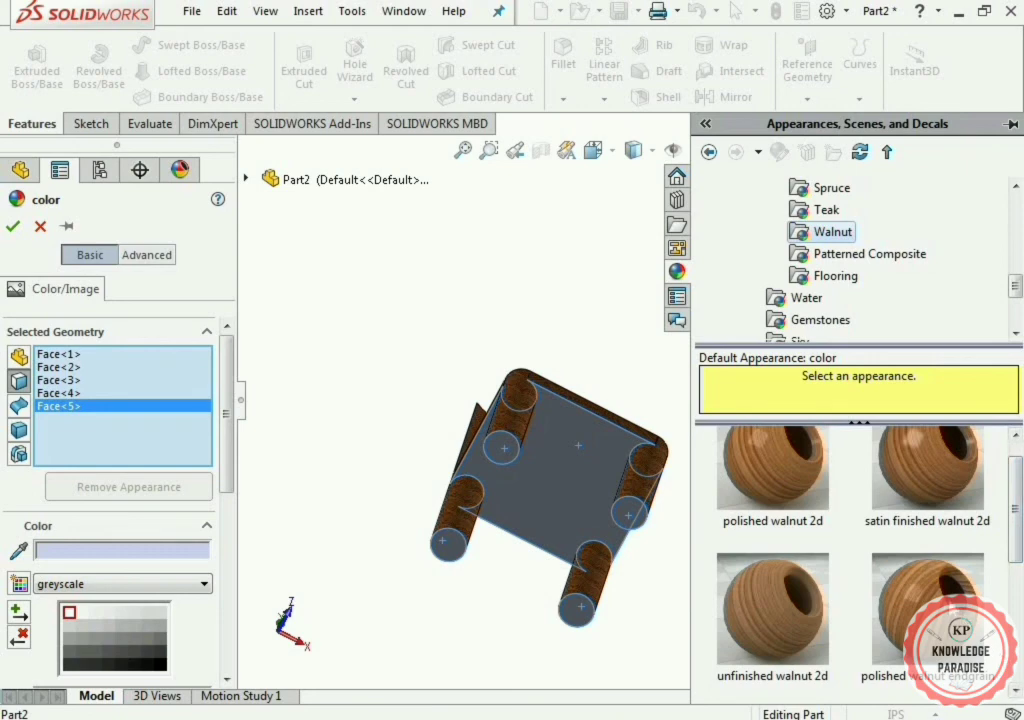
left_click(927, 608)
left_click(13, 229)
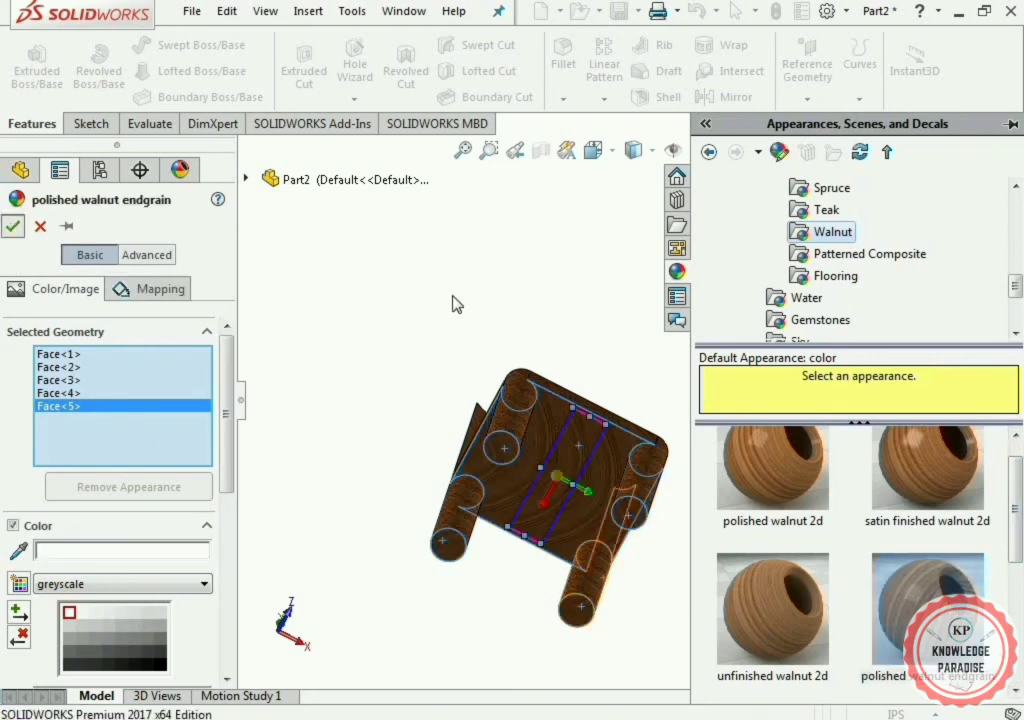